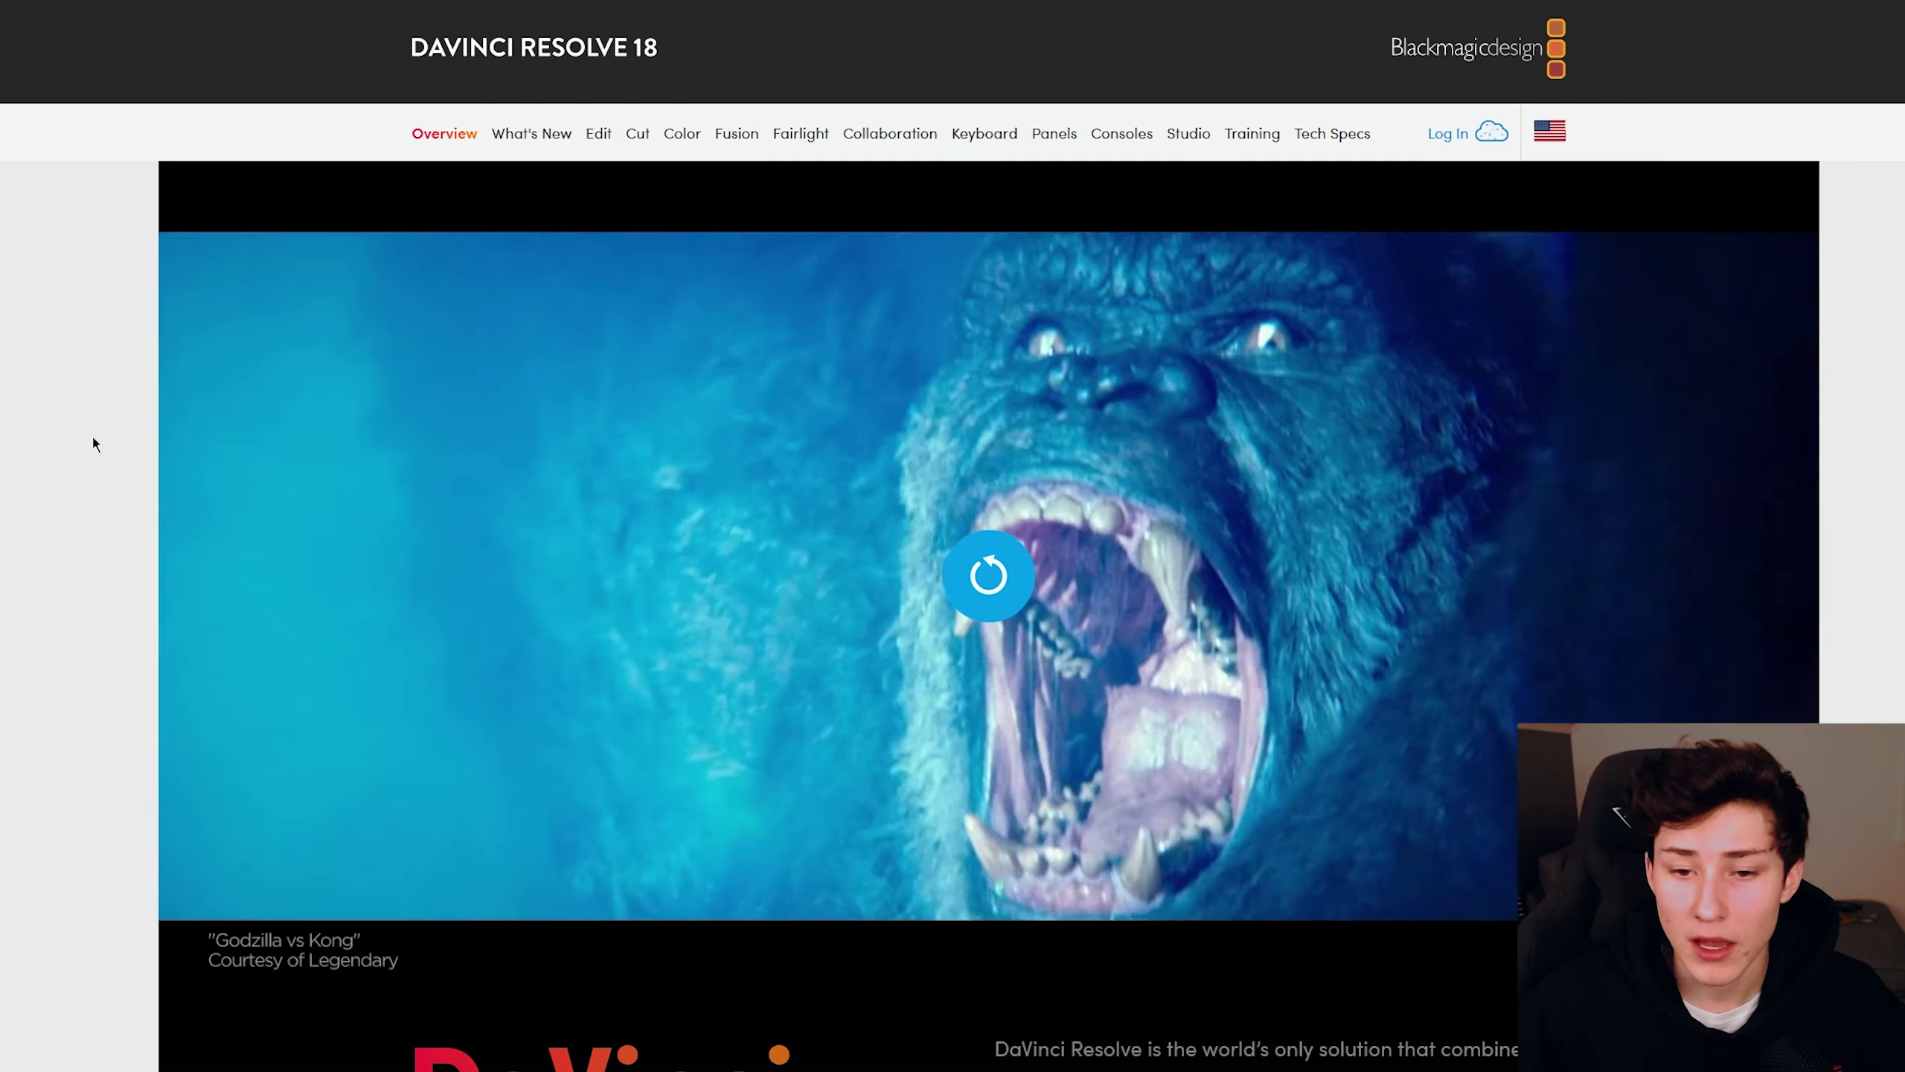
Choose the Windows build of DaVinci Resolve 18 under the site's free download options
{"action": "scroll", "coordinate": [80, 426], "scroll_direction": "down", "scroll_amount": 10}
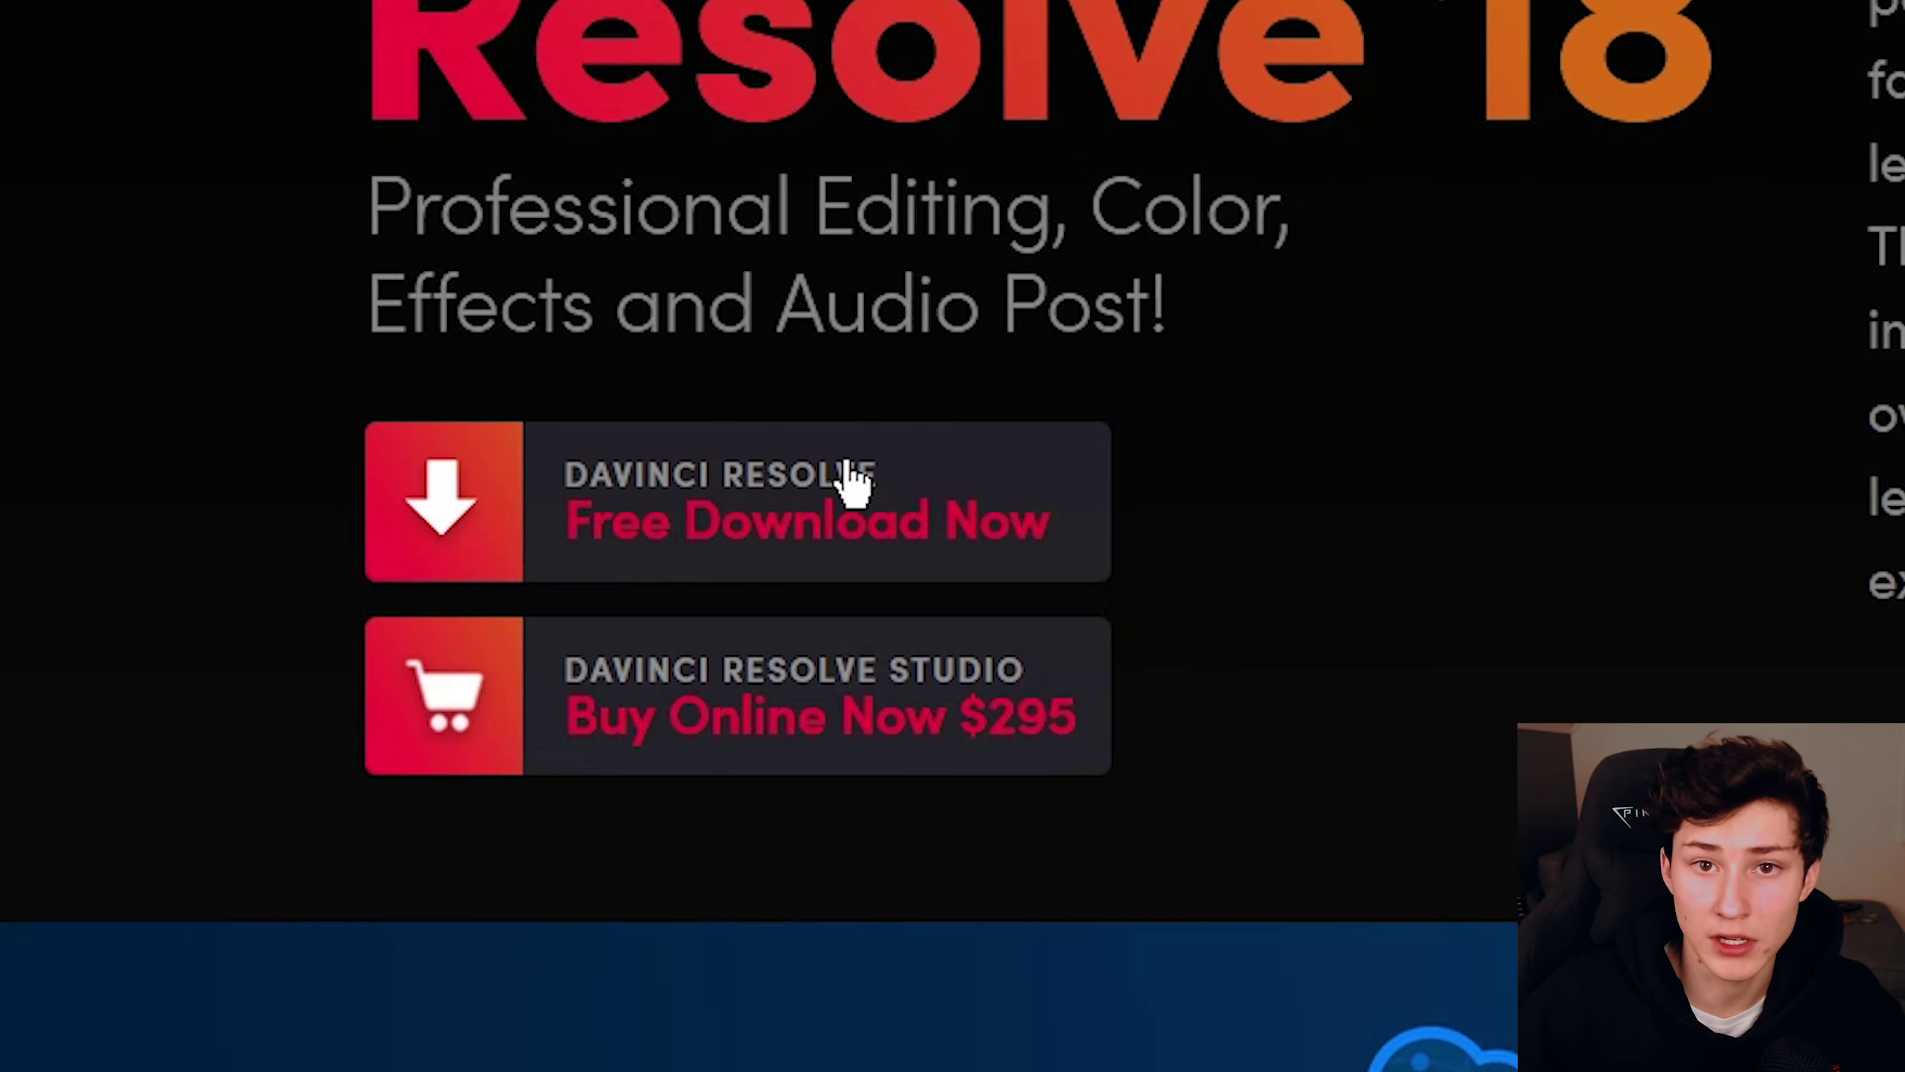
{"action": "left_click", "coordinate": [794, 533]}
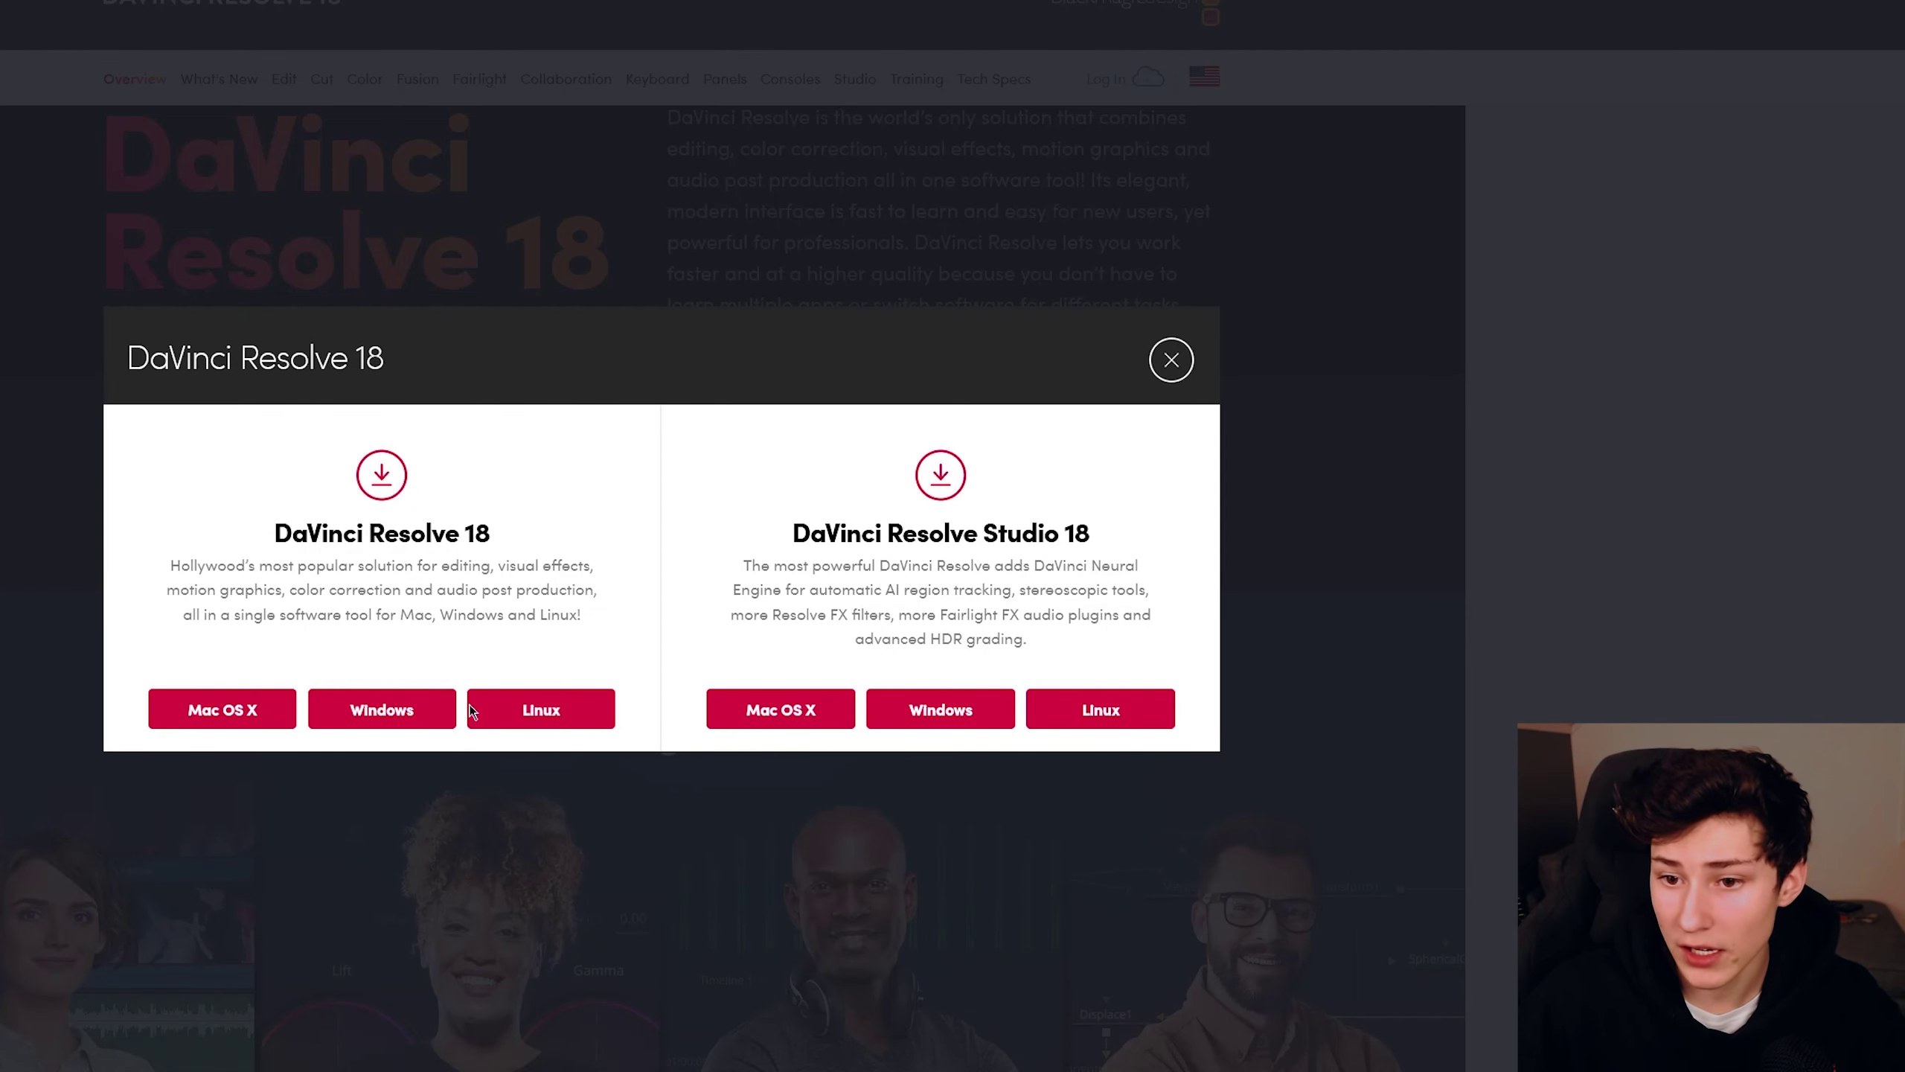
{"action": "left_click", "coordinate": [395, 722]}
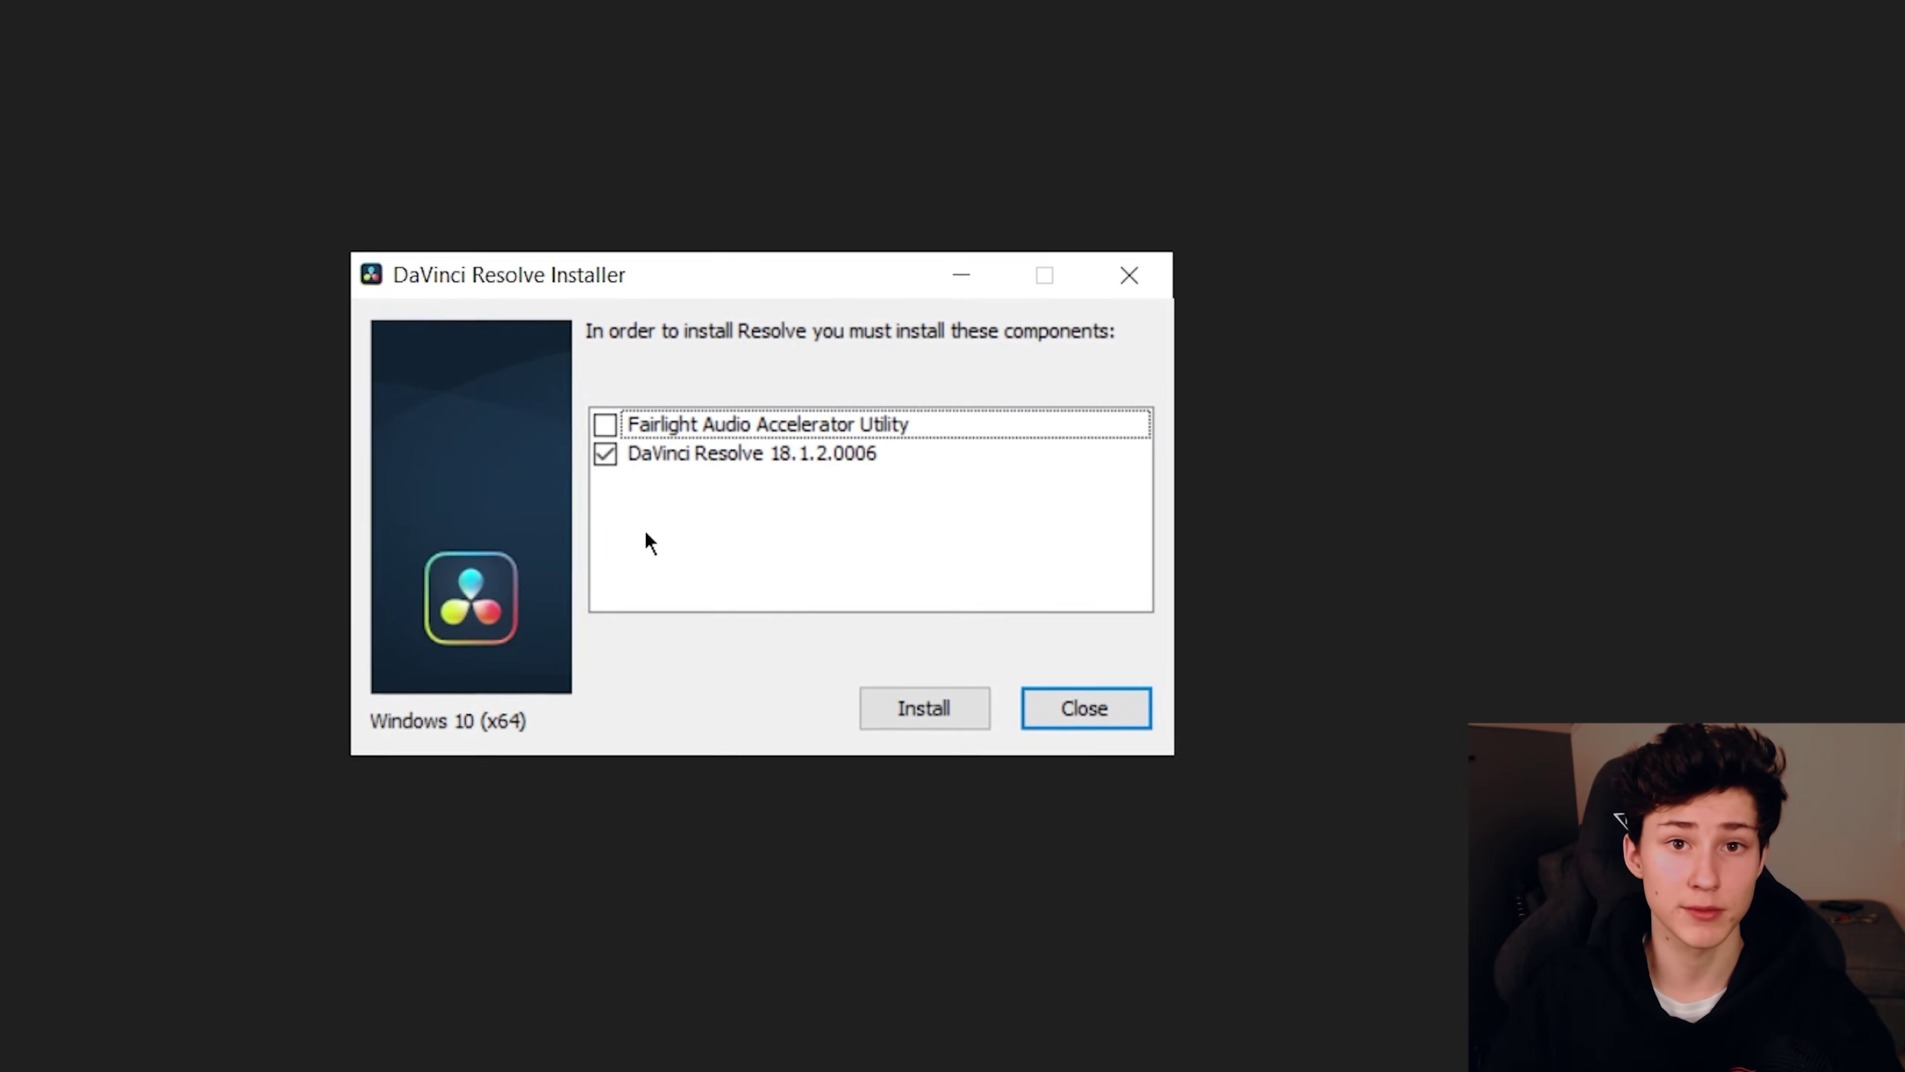
Install DaVinci Resolve 18.1.2.0006 with the default component left checked
{"action": "left_click", "coordinate": [926, 716]}
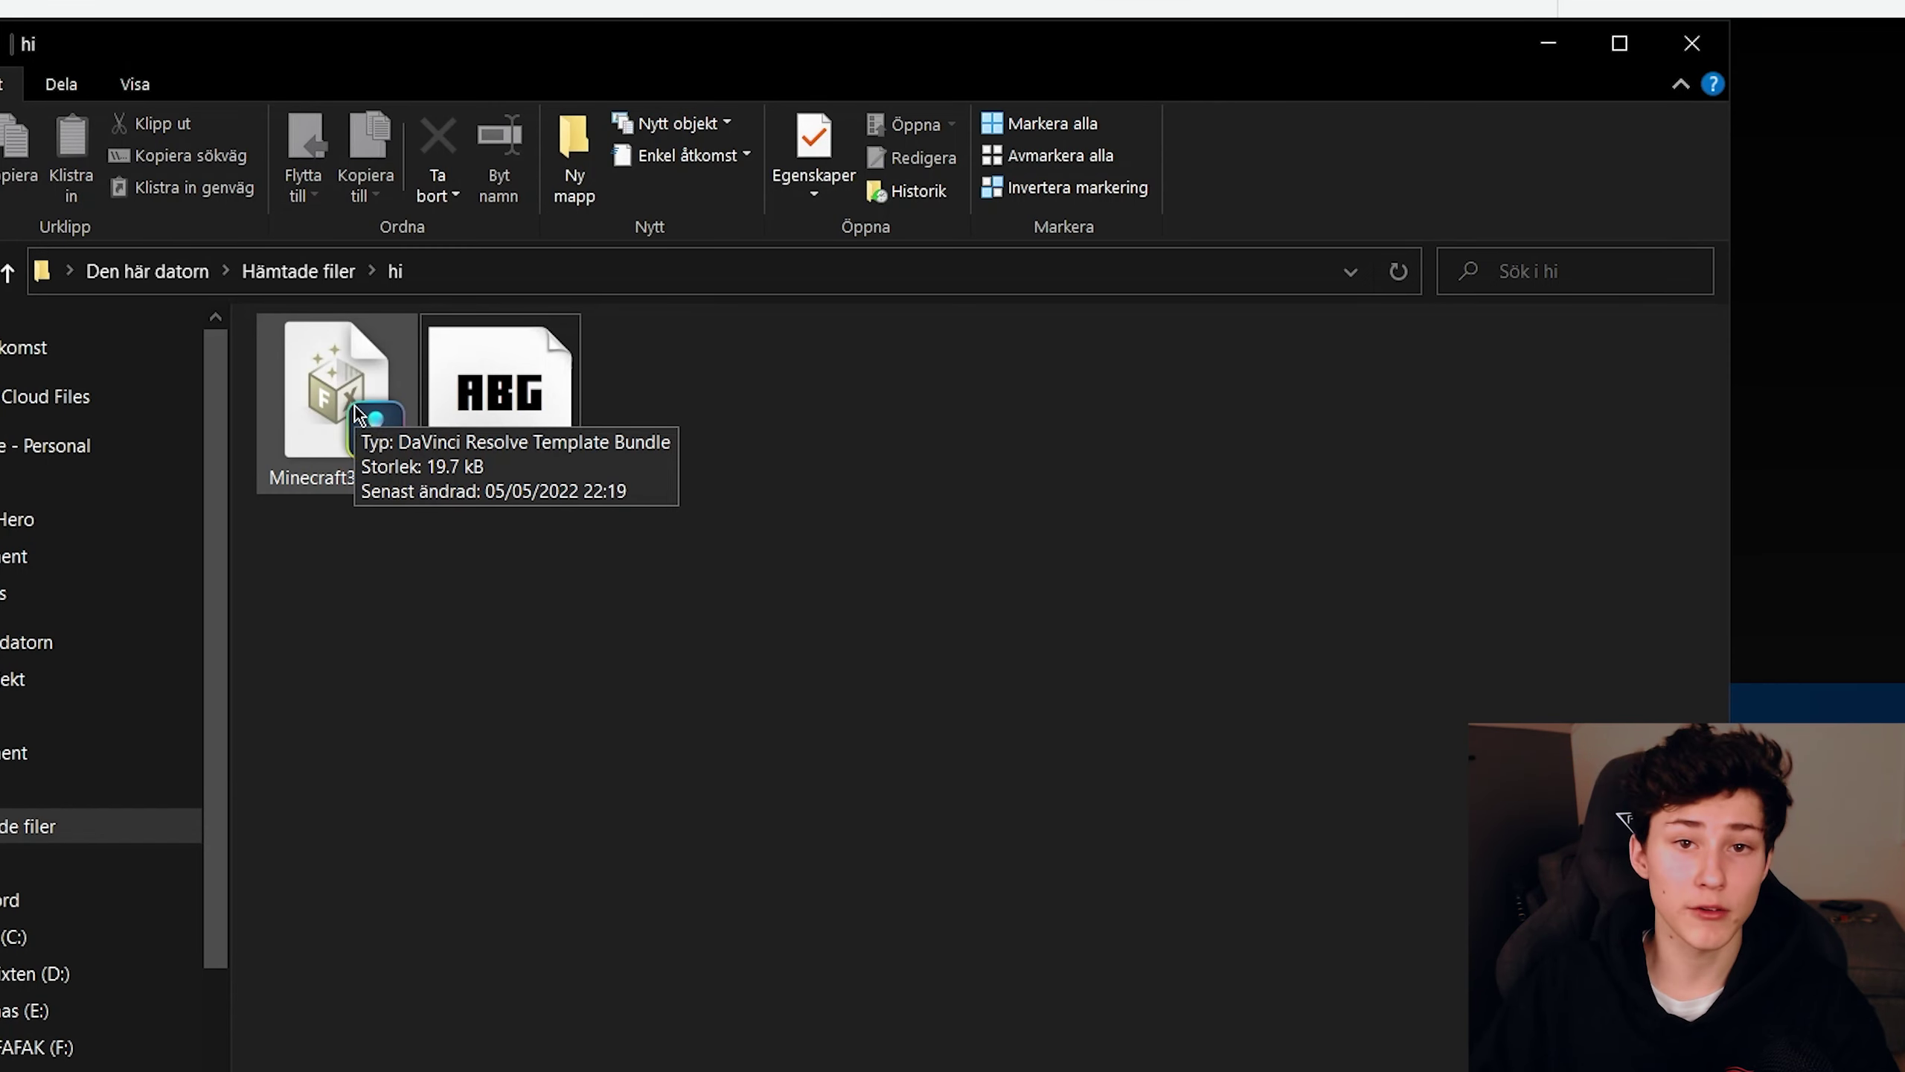
Install the Minecraft3D.drfx template bundle from the hi folder into DaVinci Resolve
{"action": "double_click", "coordinate": [317, 387]}
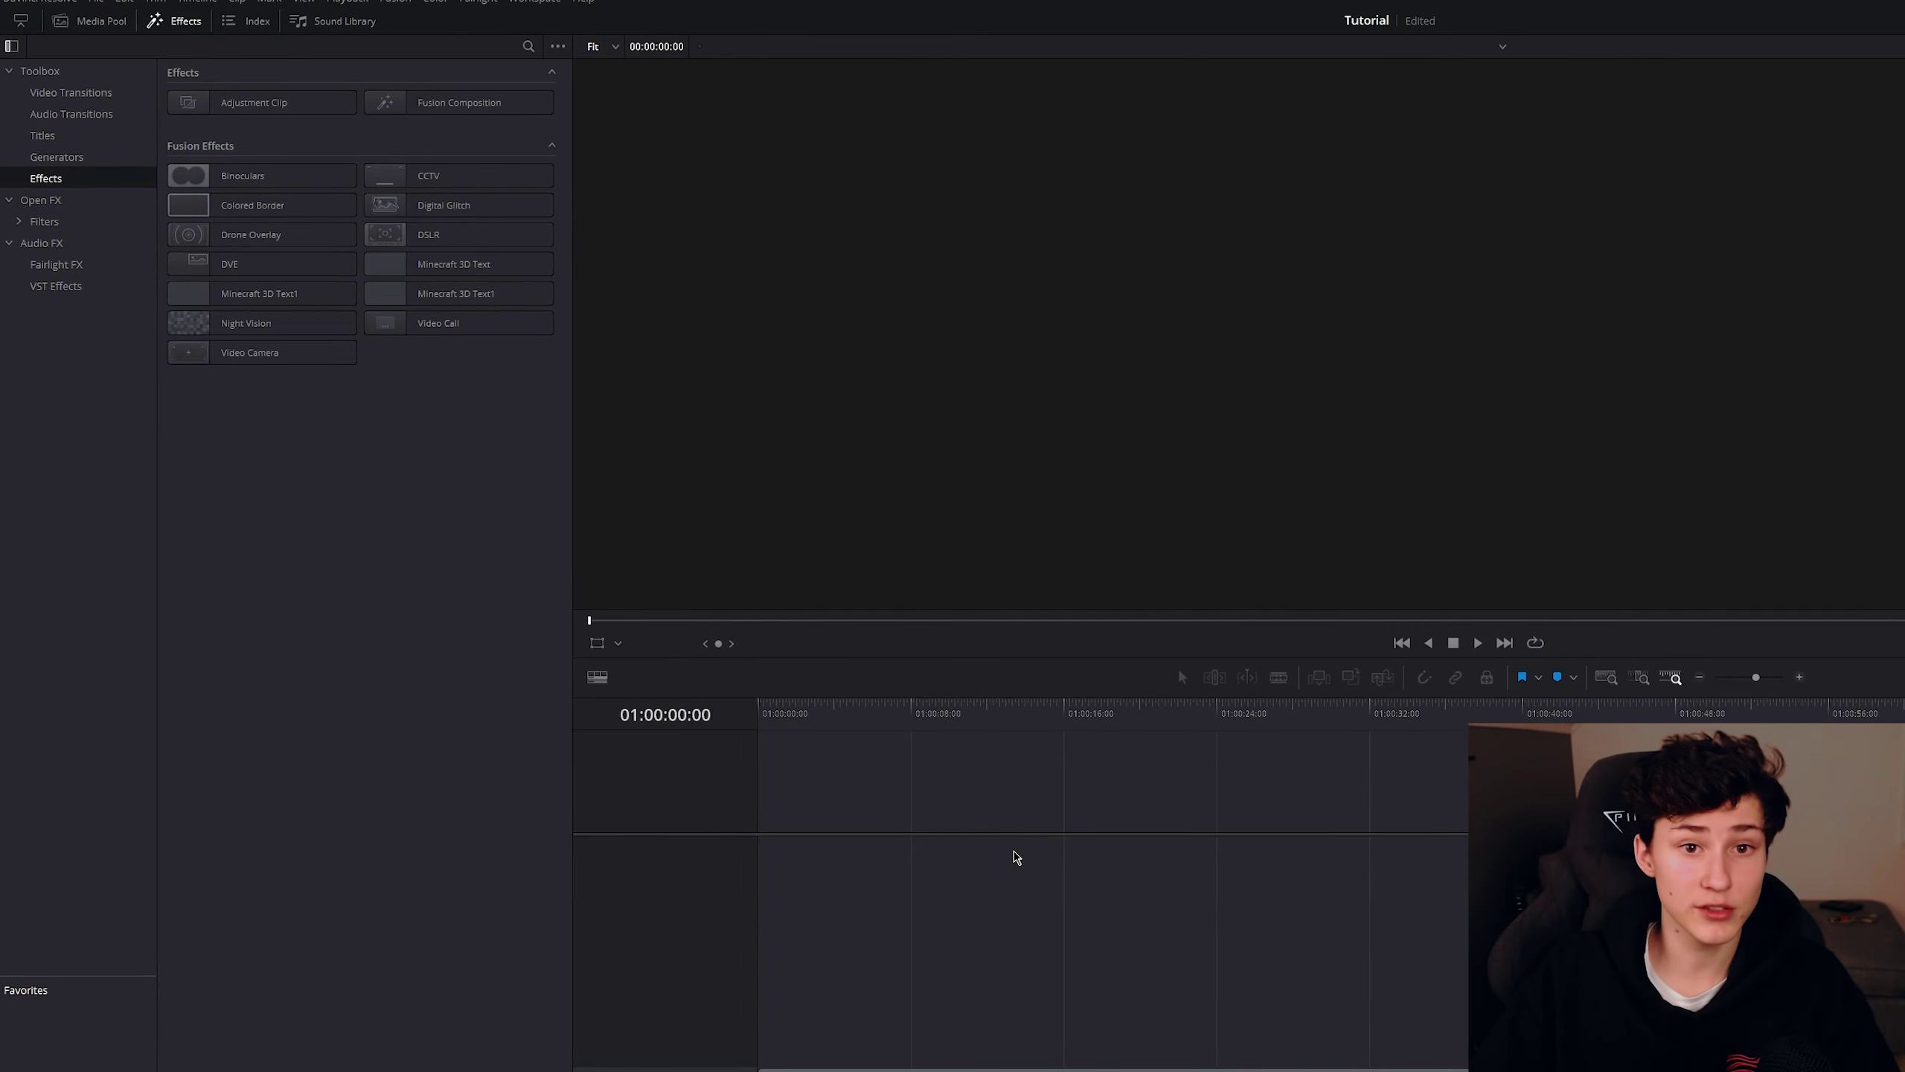
Place a Fusion Composition clip on the empty timeline and view its applied effects
{"action": "left_click", "coordinate": [434, 109]}
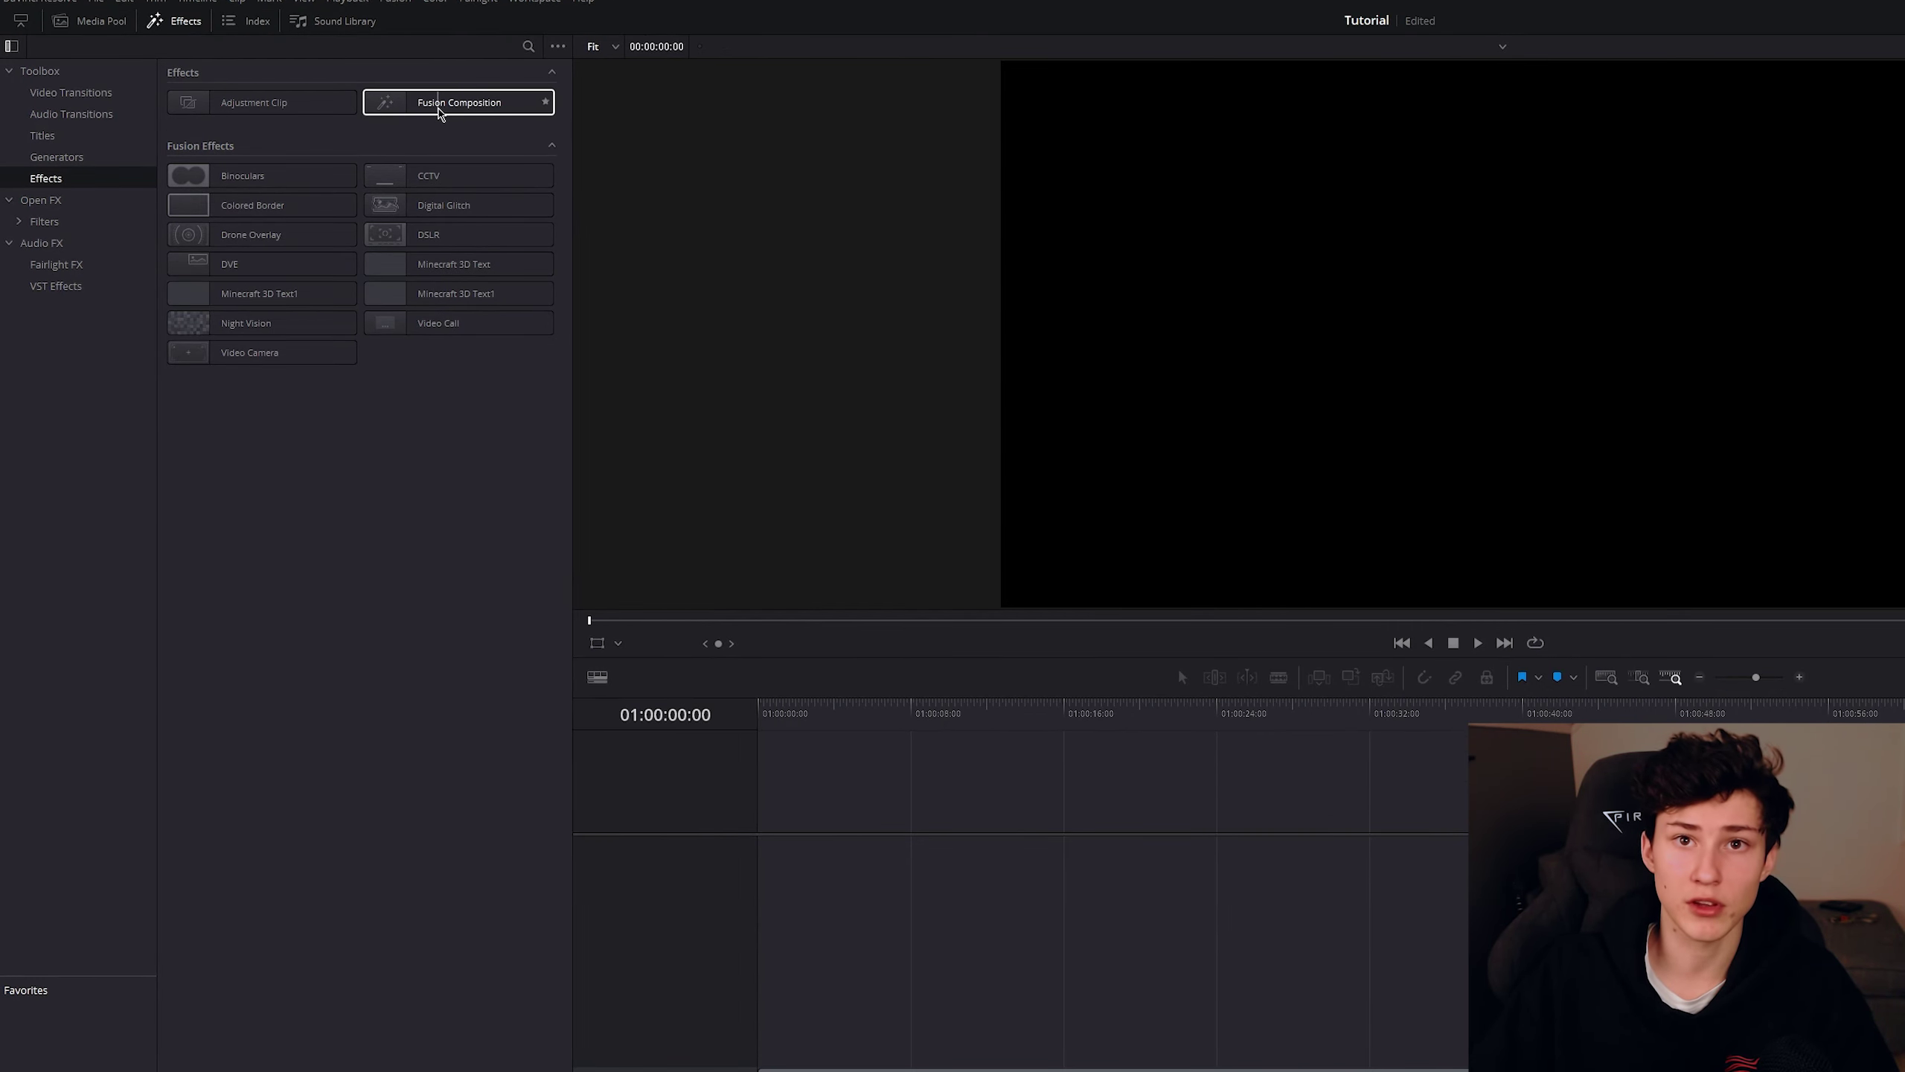
{"action": "left_click_drag", "start_coordinate": [433, 109], "coordinate": [764, 872]}
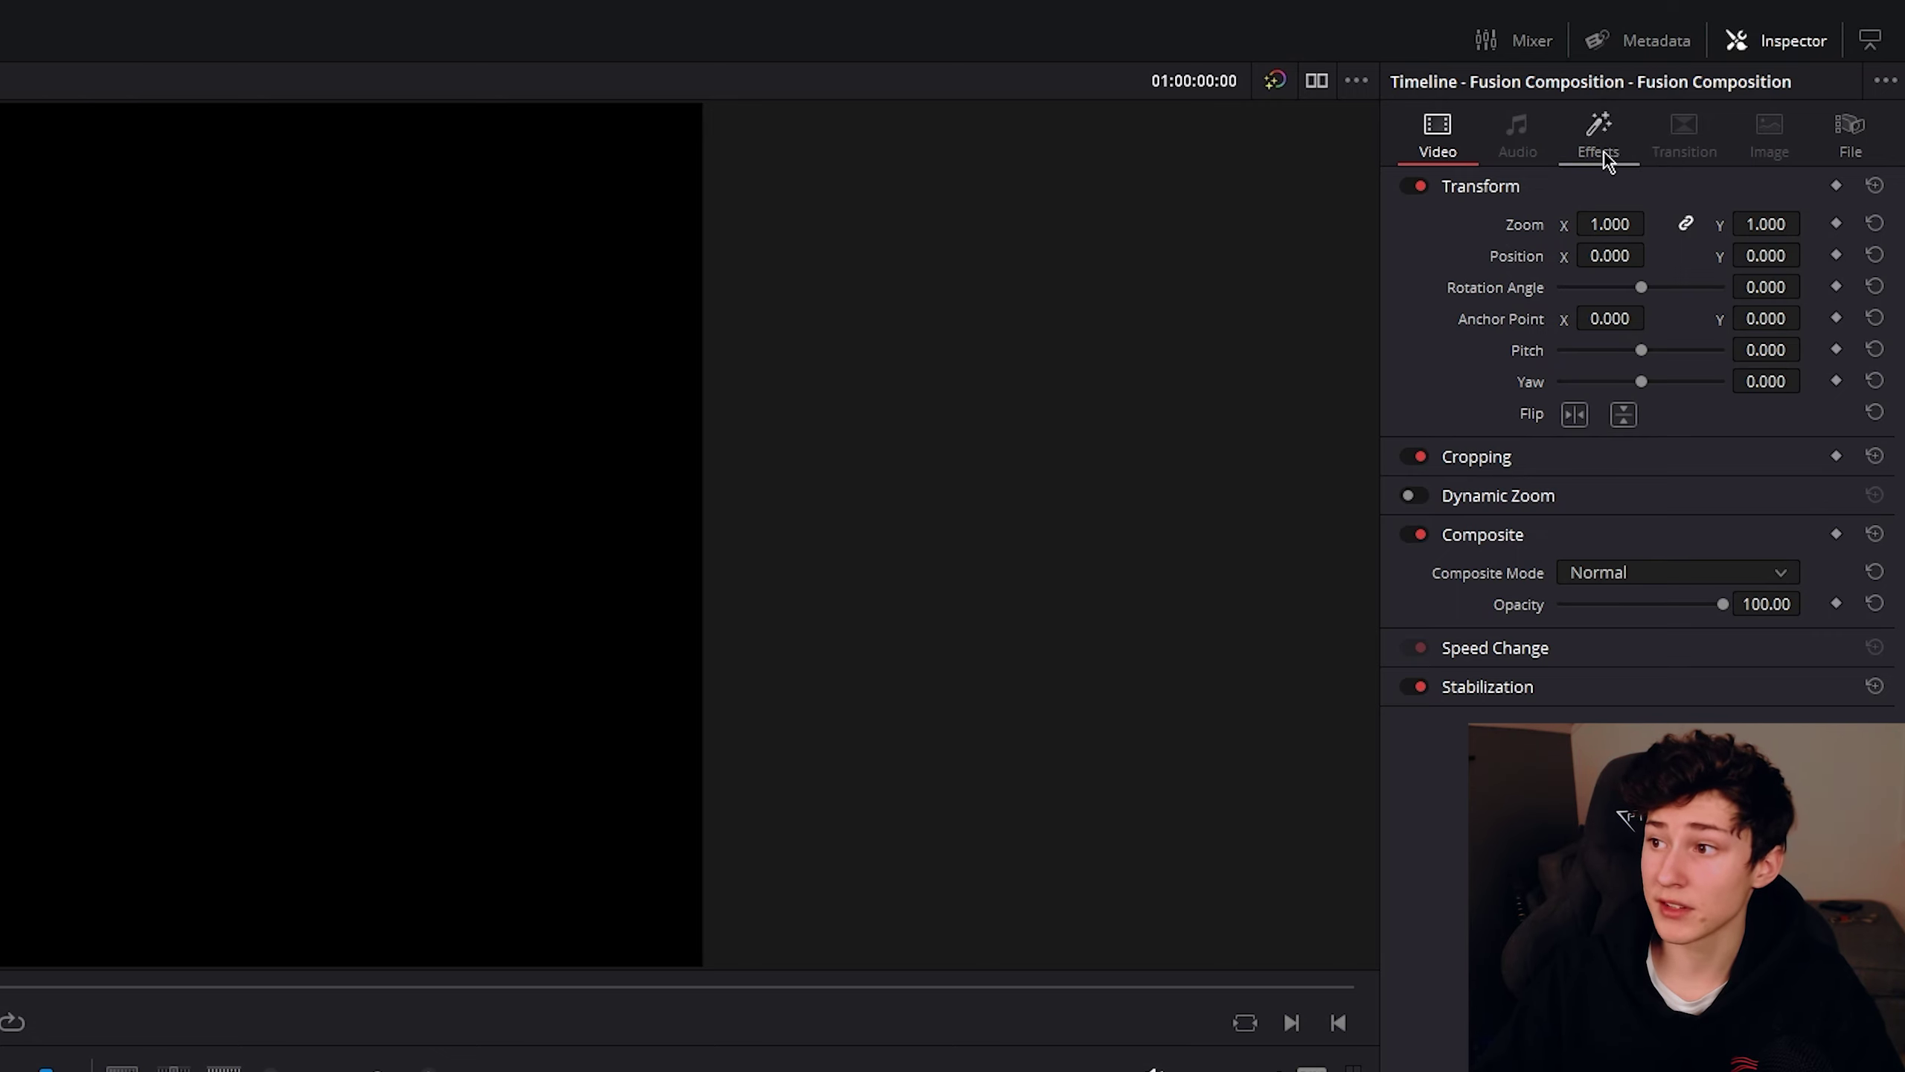
{"action": "left_click", "coordinate": [1598, 149]}
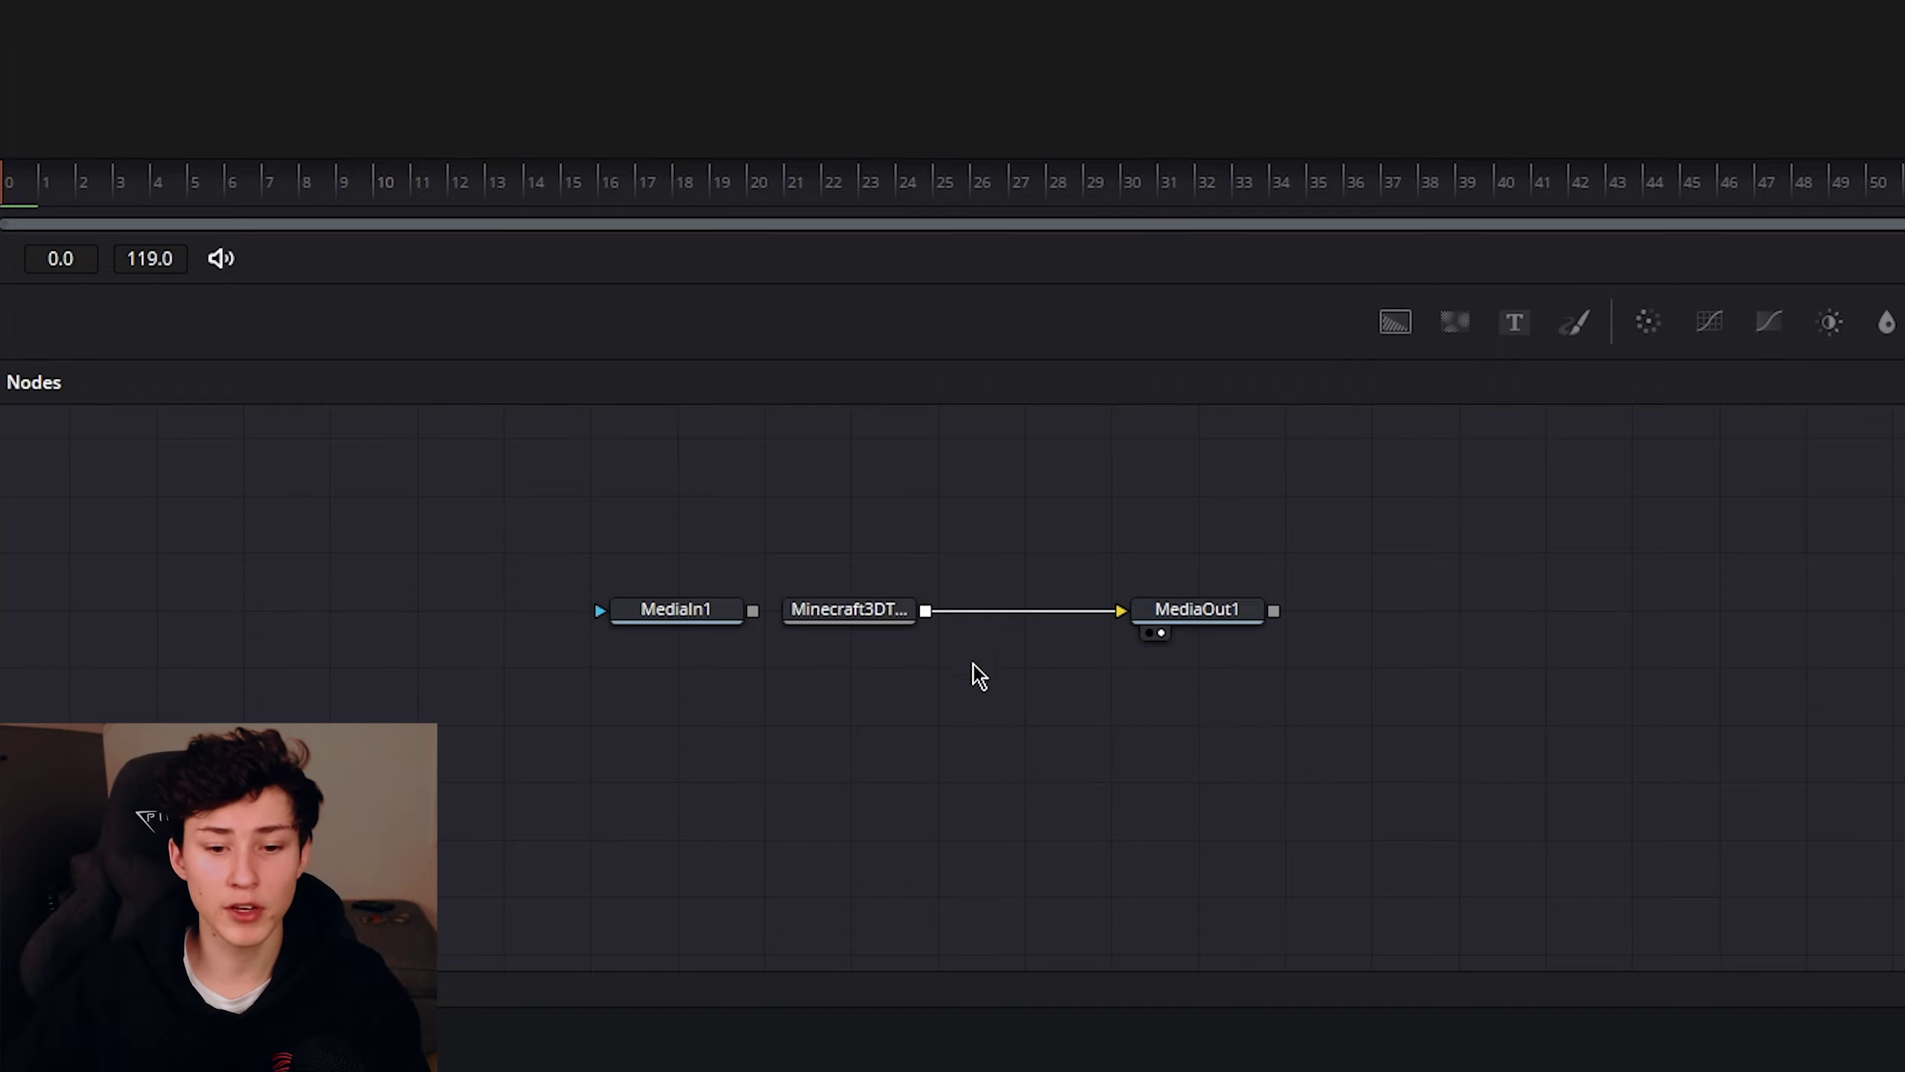
Select the Minecraft3DText11 node so its settings load in the Inspector
{"action": "scroll", "coordinate": [949, 682], "scroll_direction": "up", "scroll_amount": 3}
{"action": "left_click", "coordinate": [812, 638]}
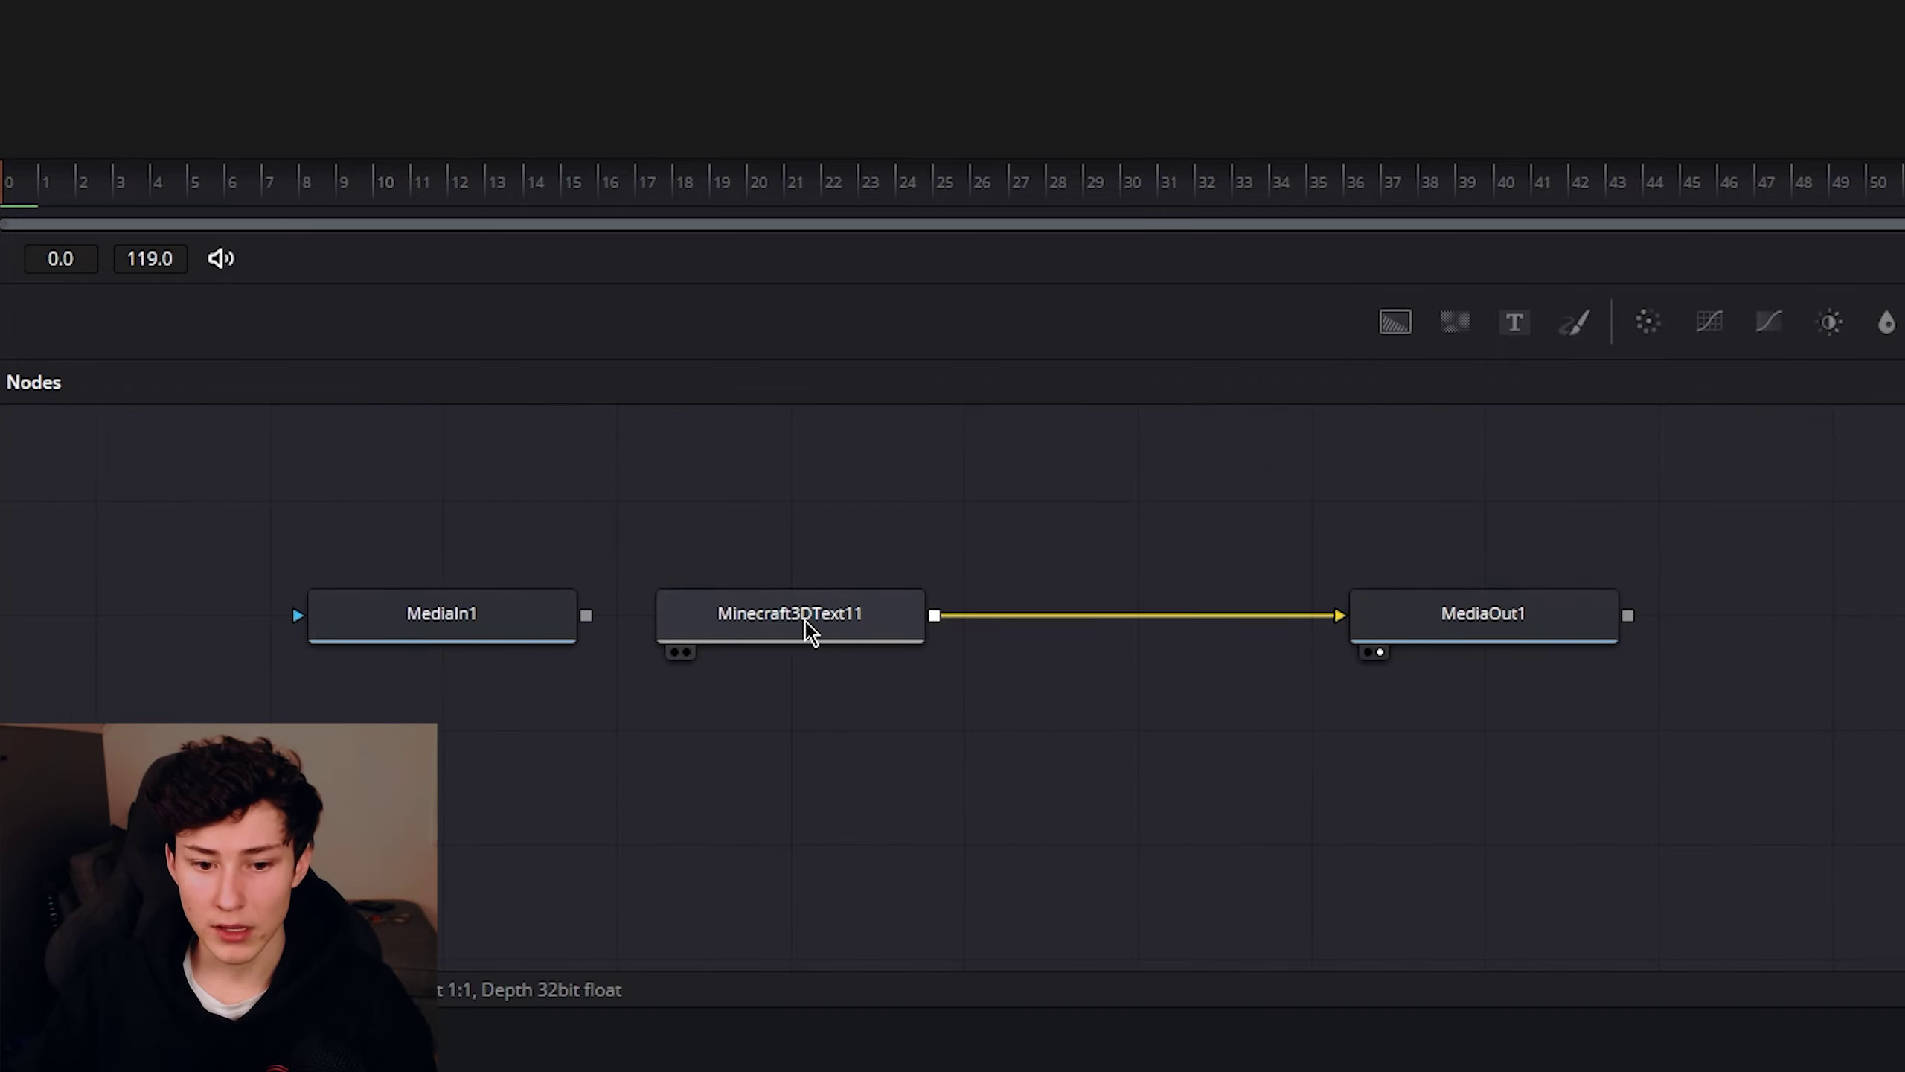
{"action": "left_click", "coordinate": [817, 636]}
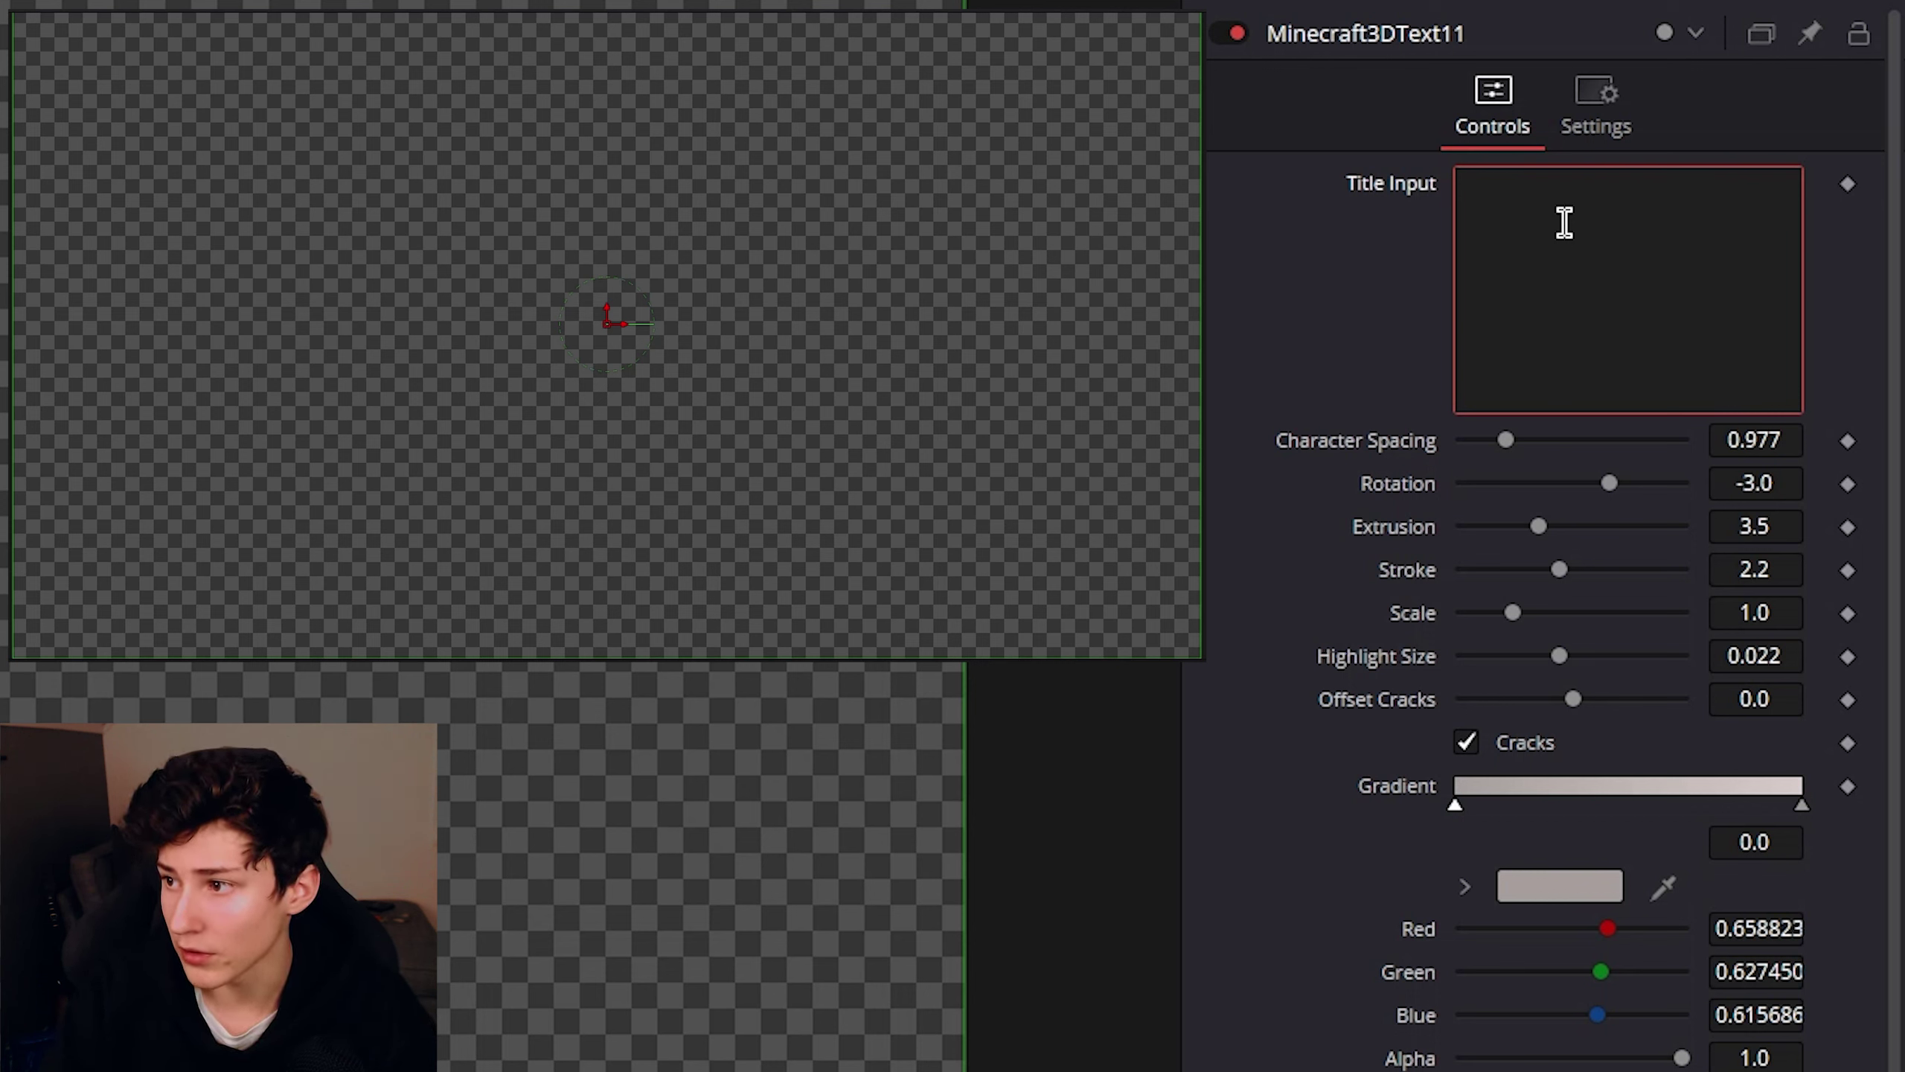
Enter 'Minecraft' as the title text, then replace it with 'acef ACEF'
{"action": "type", "text": "Minecraft"}
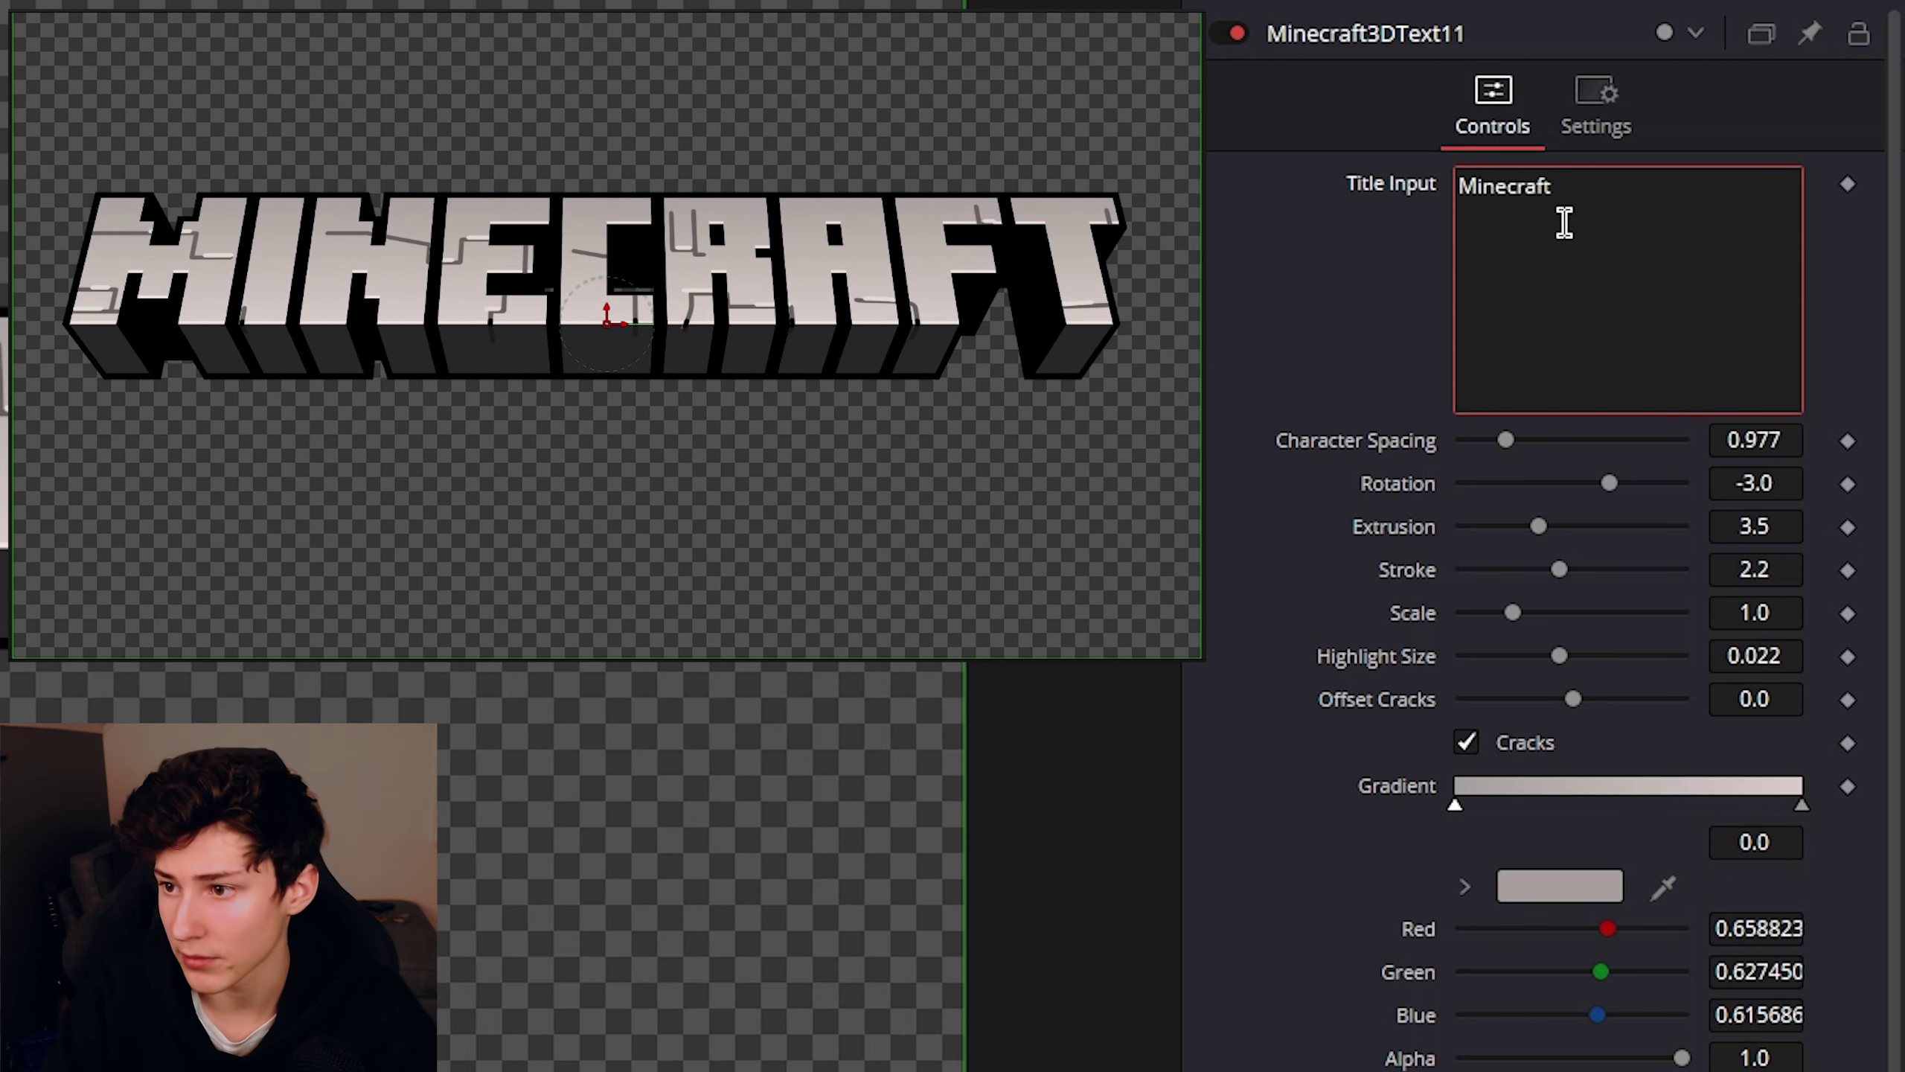
{"action": "left_click", "coordinate": [628, 413]}
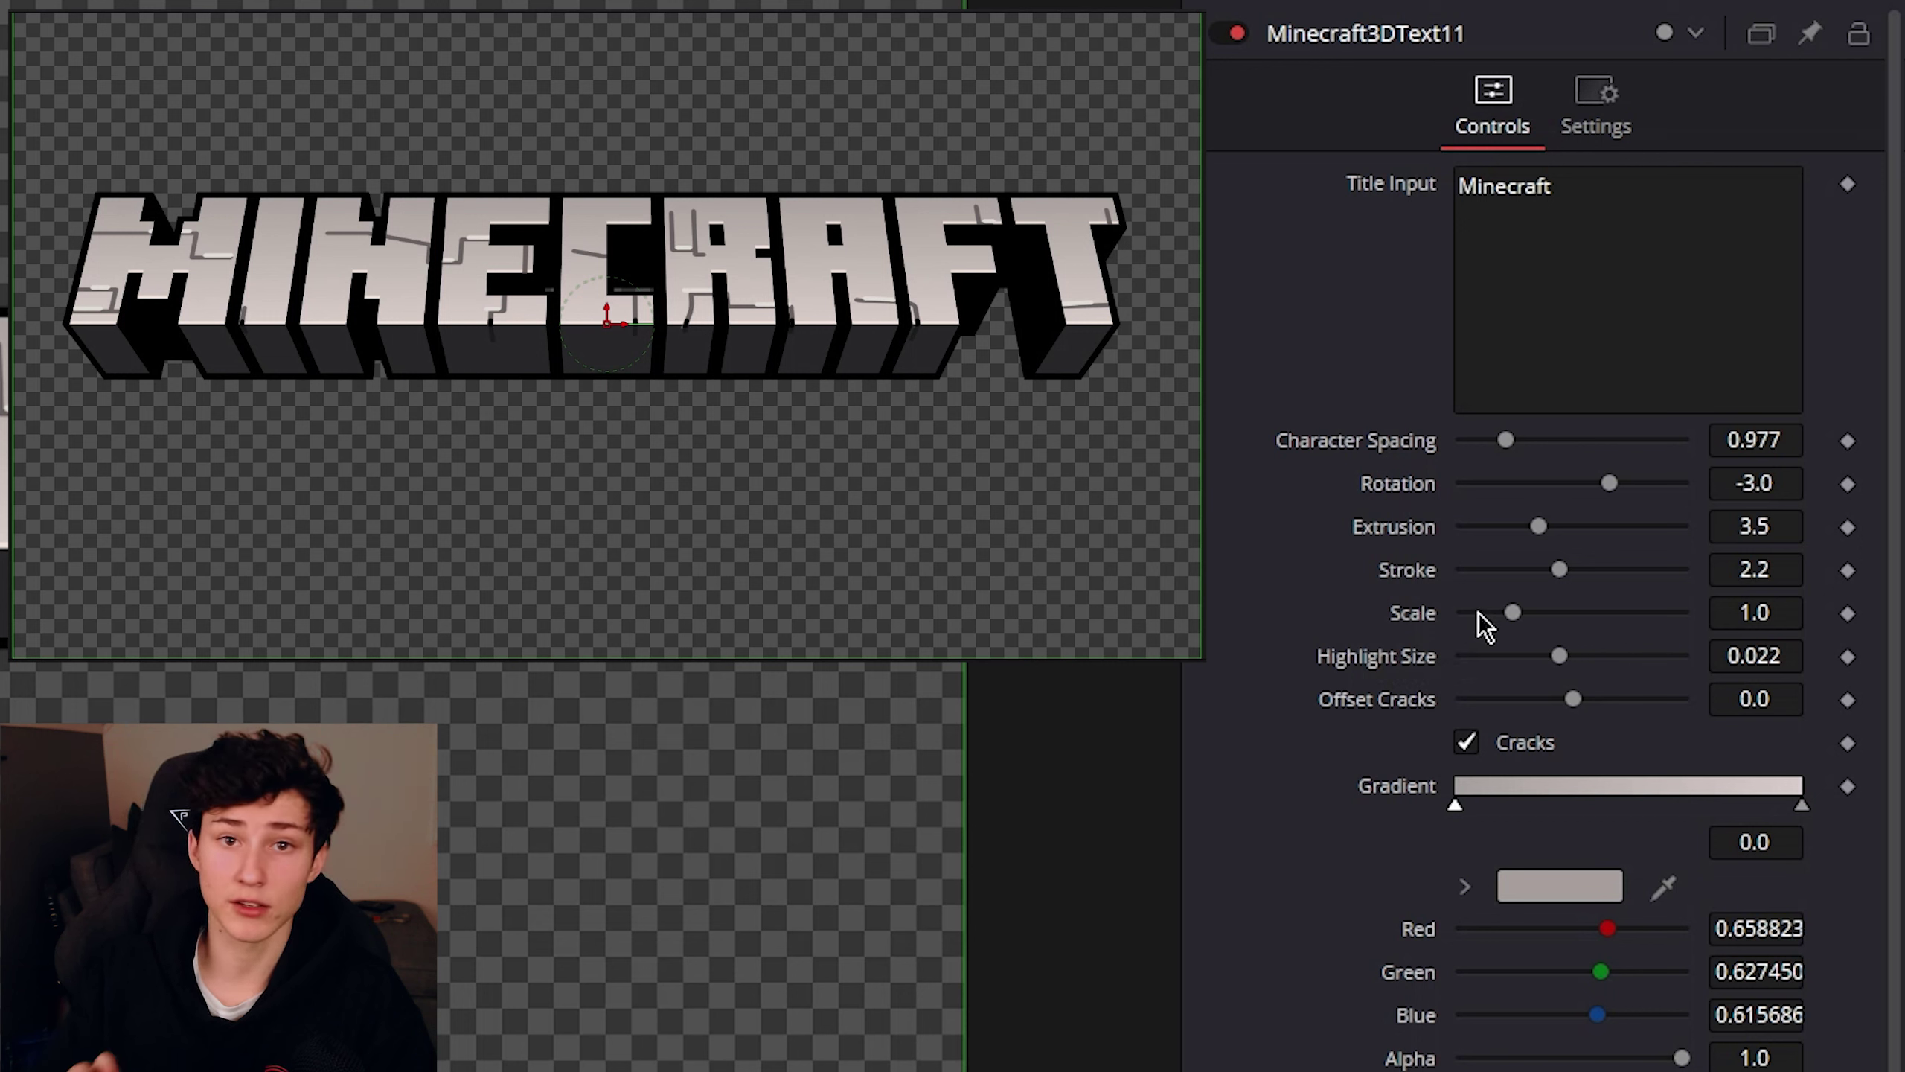
{"action": "triple_click", "coordinate": [1504, 186]}
{"action": "key", "text": "BackSpace"}
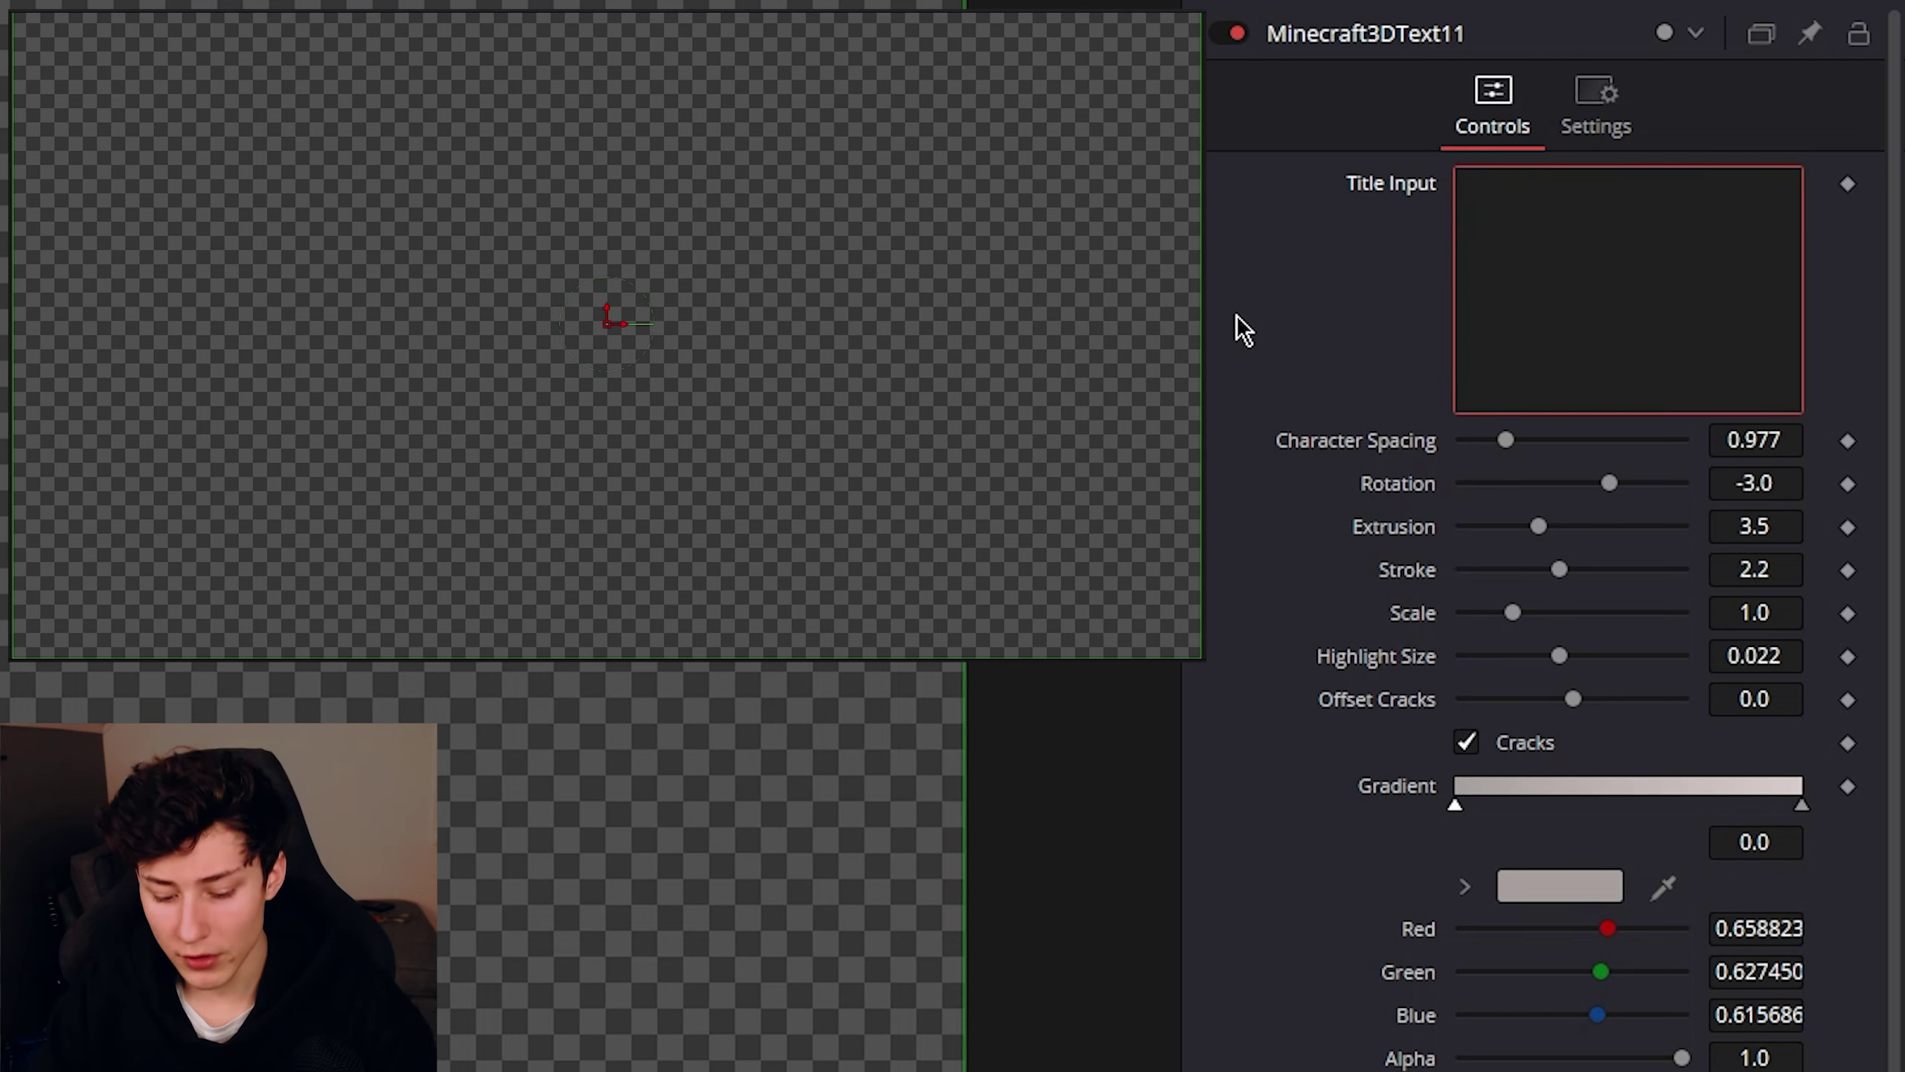
{"action": "type", "text": "acef"}
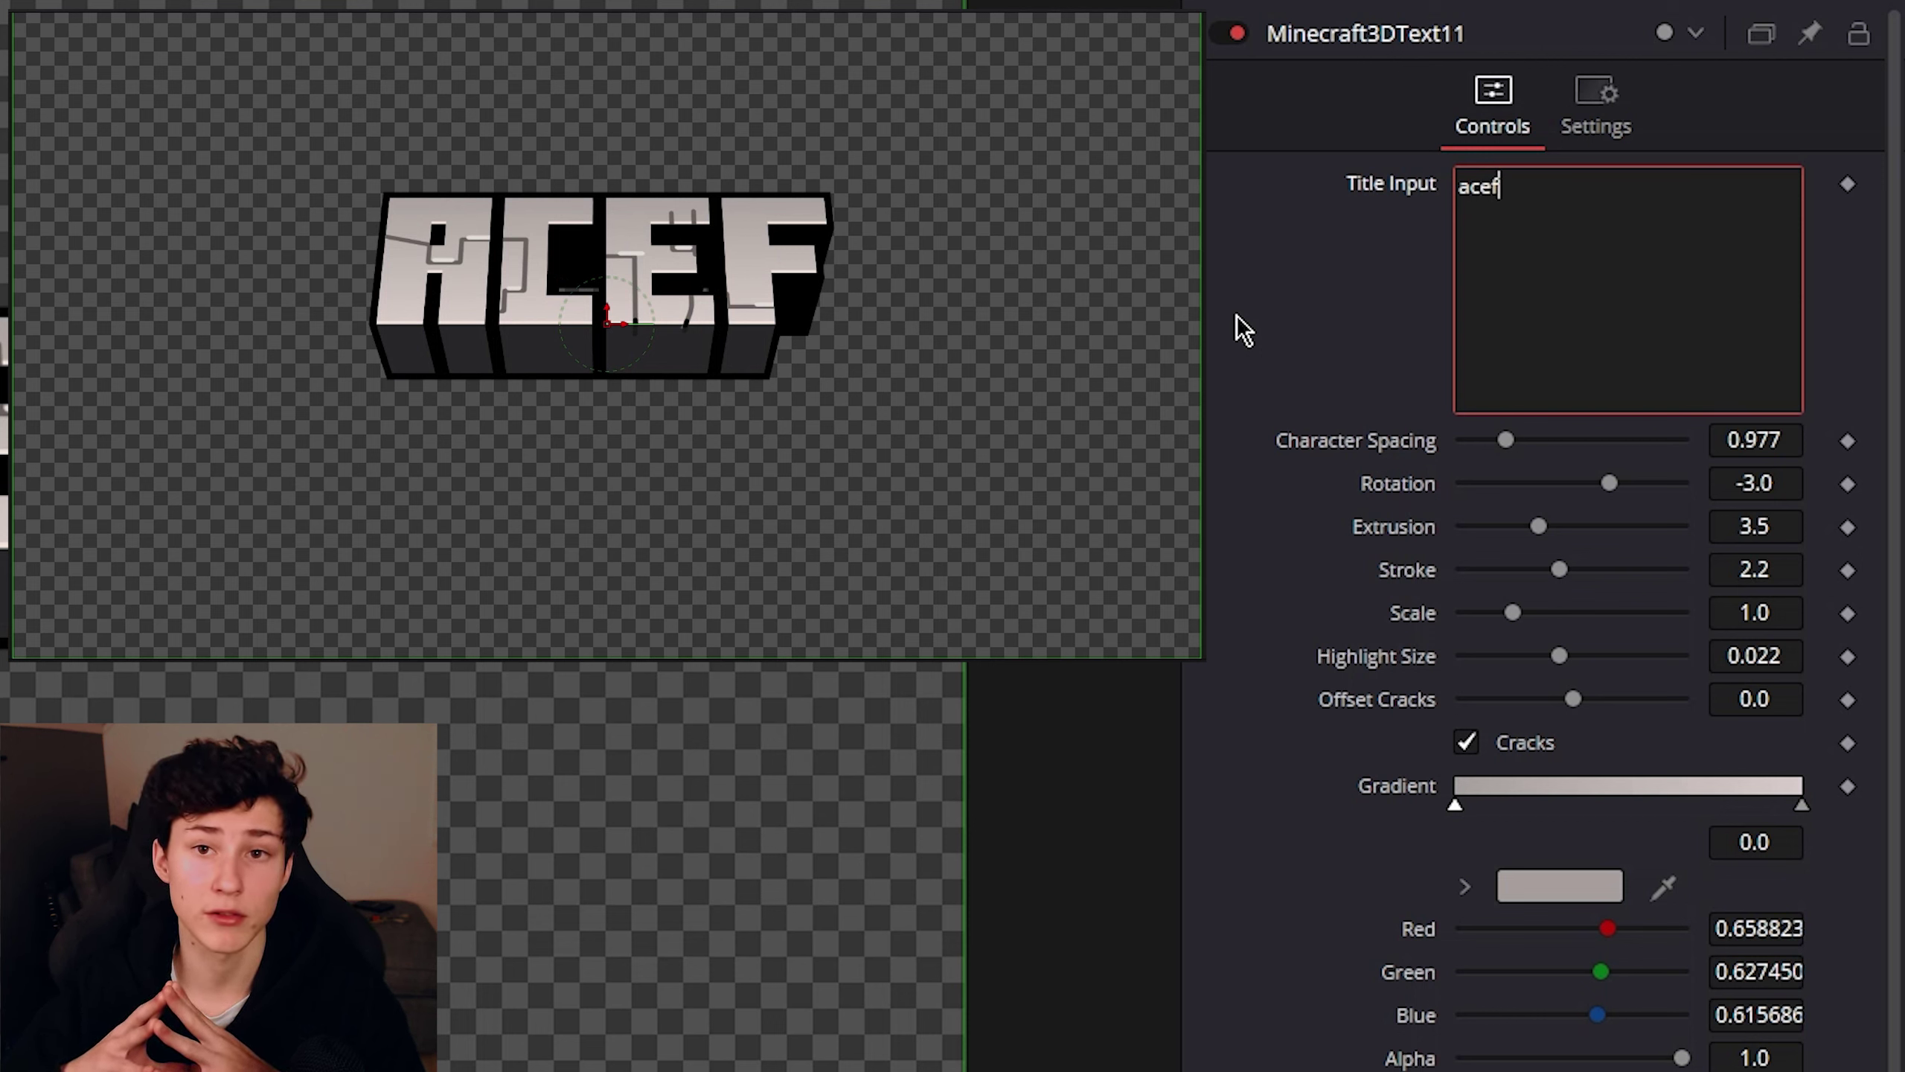
{"action": "type", "text": " ACEF"}
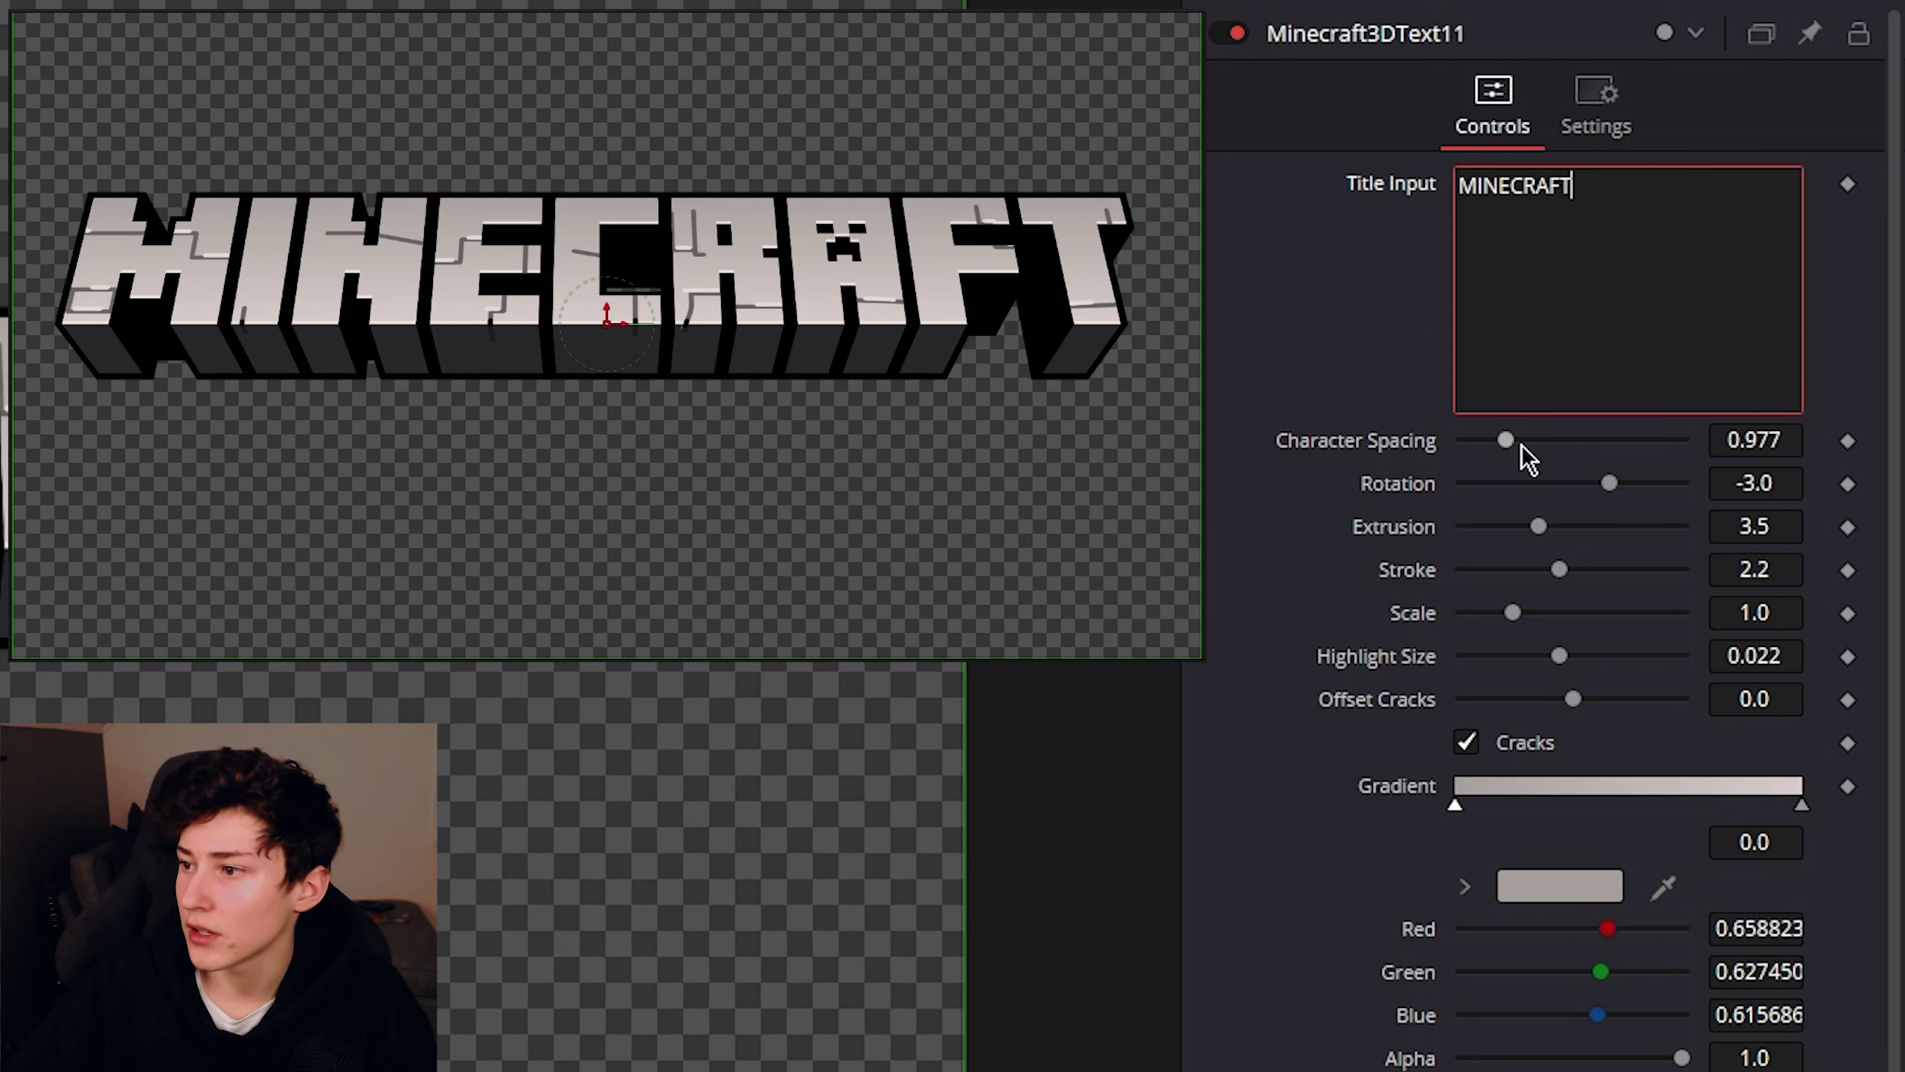
Experiment with letter spacing, rotation (undone back to -3.0) and deeper extrusion
{"action": "mouse_move", "coordinate": [1510, 441]}
{"action": "left_mouse_down"}
{"action": "mouse_move", "coordinate": [1530, 443]}
{"action": "mouse_move", "coordinate": [1506, 441]}
{"action": "left_mouse_up"}
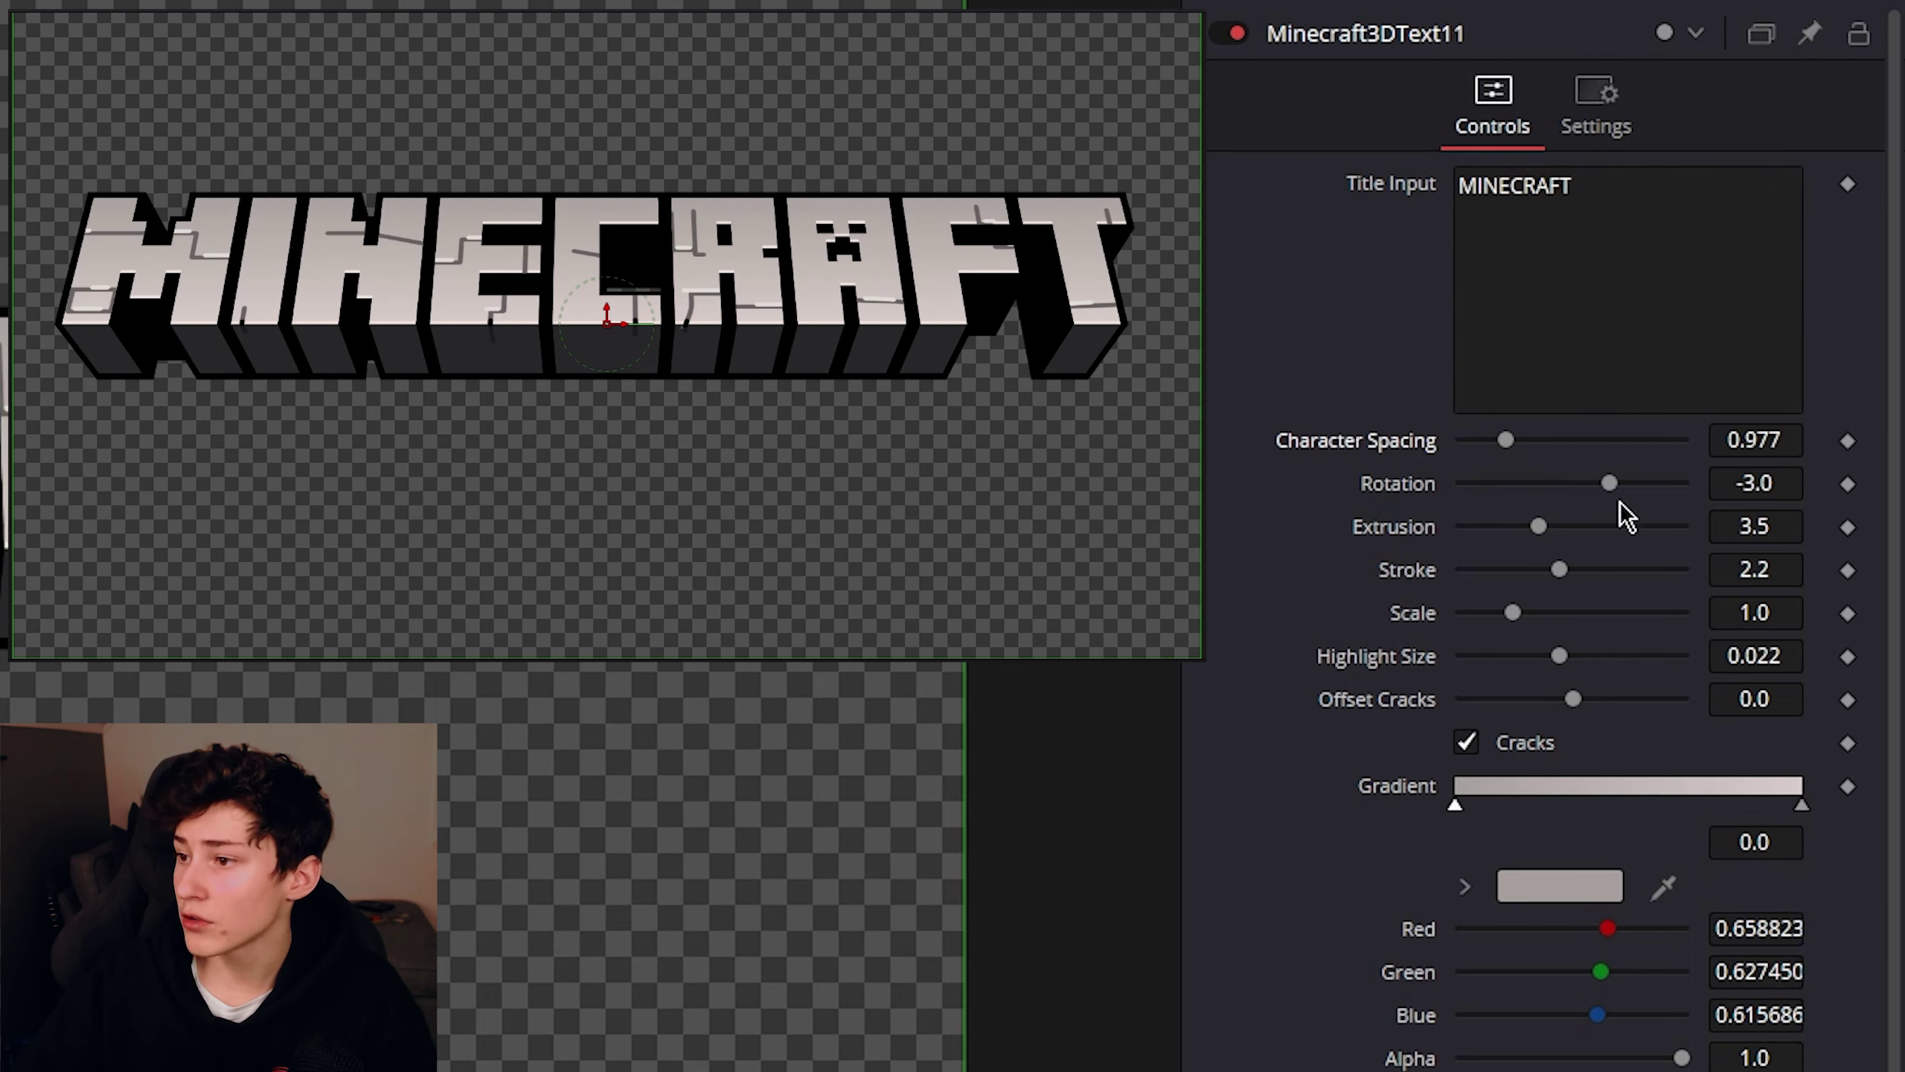
{"action": "left_click_drag", "start_coordinate": [1612, 494], "coordinate": [1425, 507]}
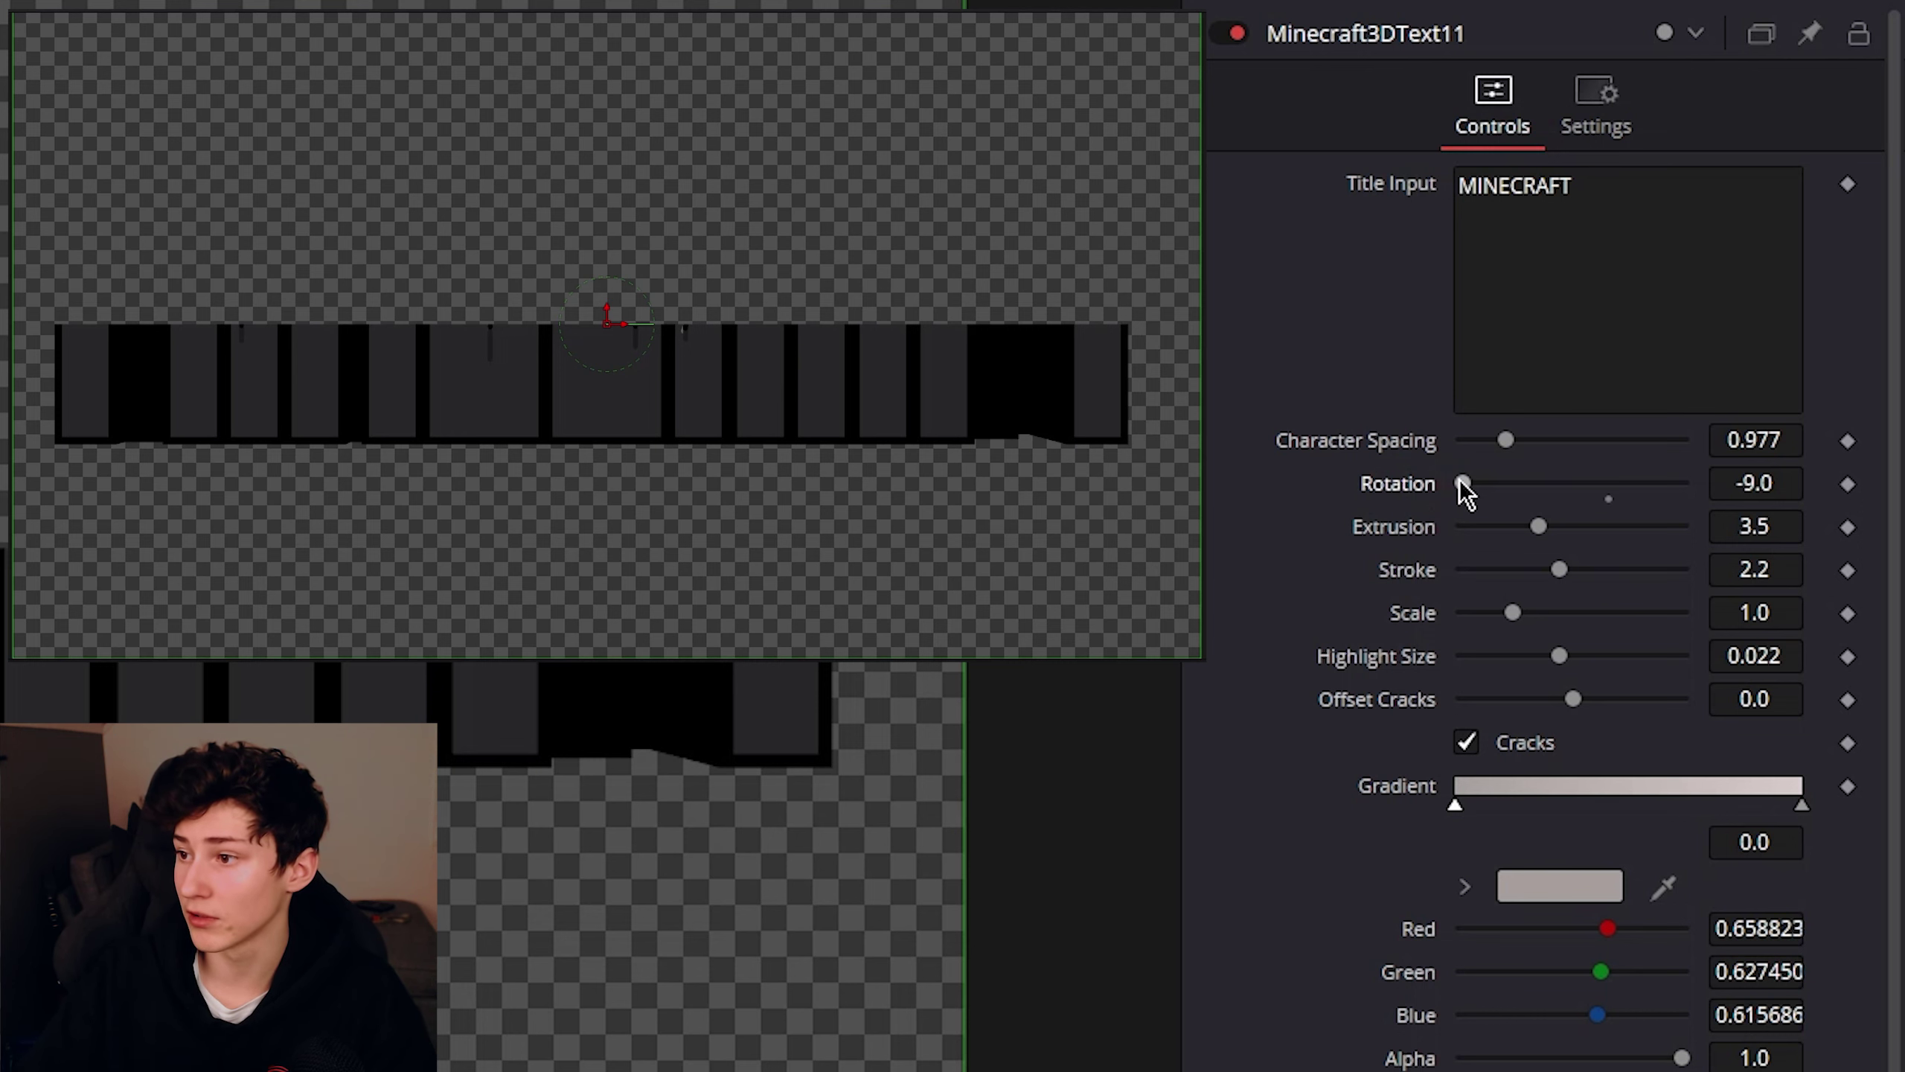
{"action": "key", "text": "ctrl+z"}
{"action": "mouse_move", "coordinate": [1538, 529]}
{"action": "left_mouse_down"}
{"action": "mouse_move", "coordinate": [1578, 530]}
{"action": "mouse_move", "coordinate": [1558, 528]}
{"action": "mouse_move", "coordinate": [1607, 548]}
{"action": "mouse_move", "coordinate": [1538, 535]}
{"action": "mouse_move", "coordinate": [1624, 578]}
{"action": "mouse_move", "coordinate": [1587, 574]}
{"action": "mouse_move", "coordinate": [1689, 568]}
{"action": "mouse_move", "coordinate": [1598, 568]}
{"action": "left_mouse_up"}
Thicken the outline stroke to 3.031 and settle the logo scale at about 1.014
{"action": "mouse_move", "coordinate": [1513, 613]}
{"action": "left_mouse_down"}
{"action": "mouse_move", "coordinate": [1543, 614]}
{"action": "mouse_move", "coordinate": [1528, 610]}
{"action": "left_mouse_up"}
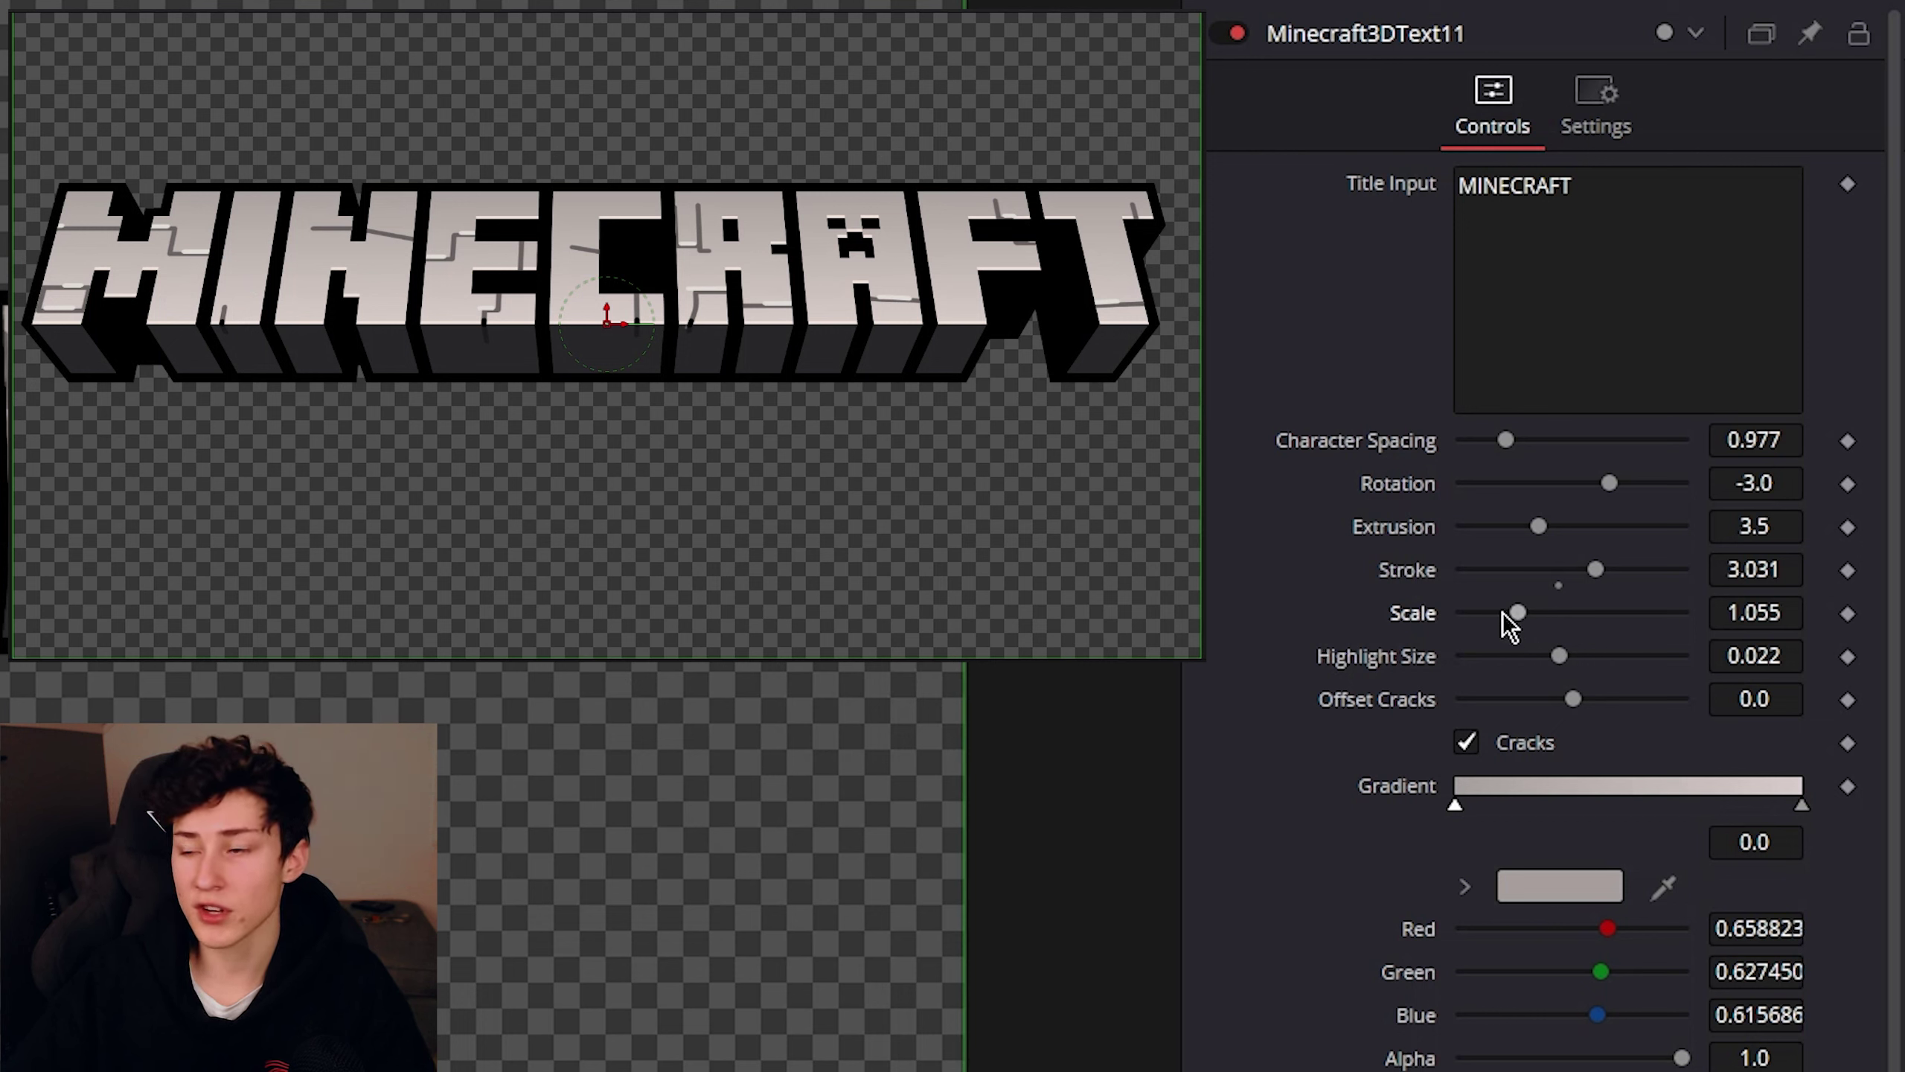
{"action": "left_click_drag", "start_coordinate": [1521, 609], "coordinate": [1474, 613]}
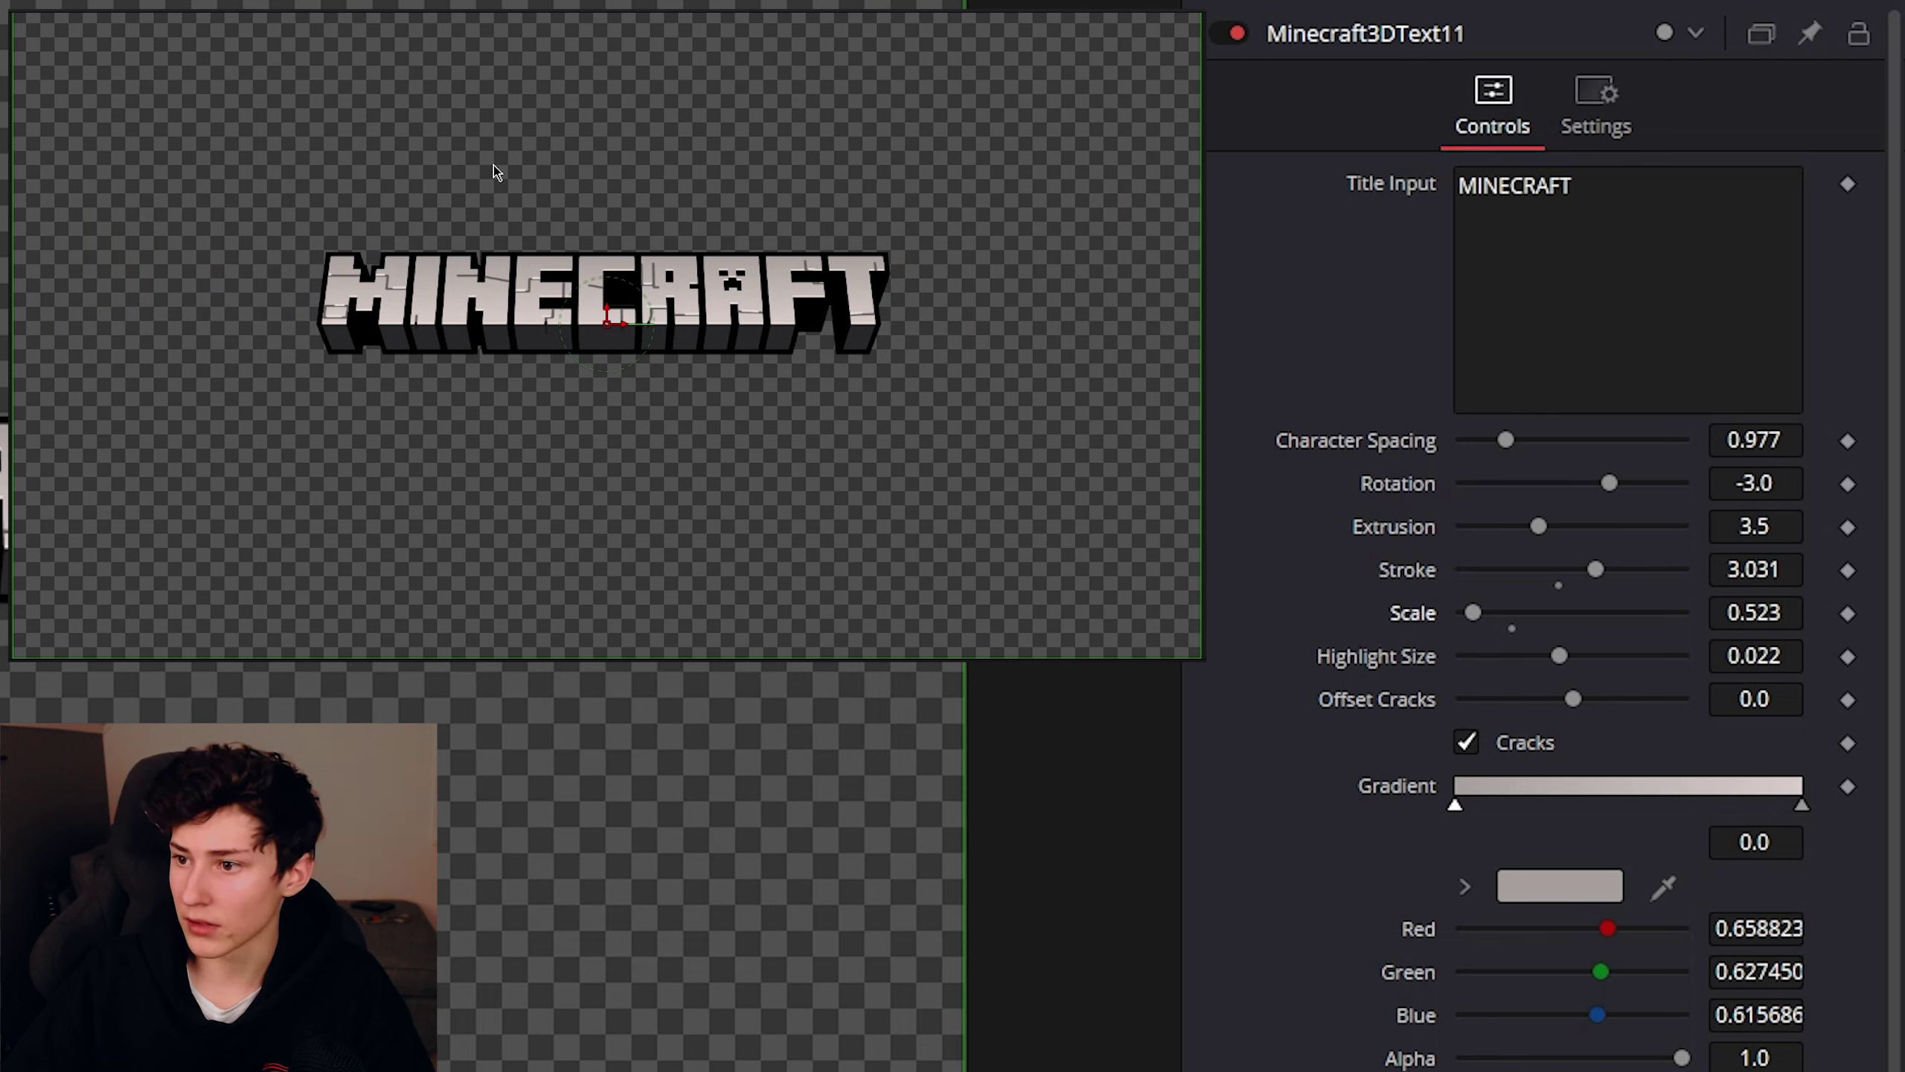
{"action": "left_click_drag", "start_coordinate": [1473, 610], "coordinate": [1515, 609]}
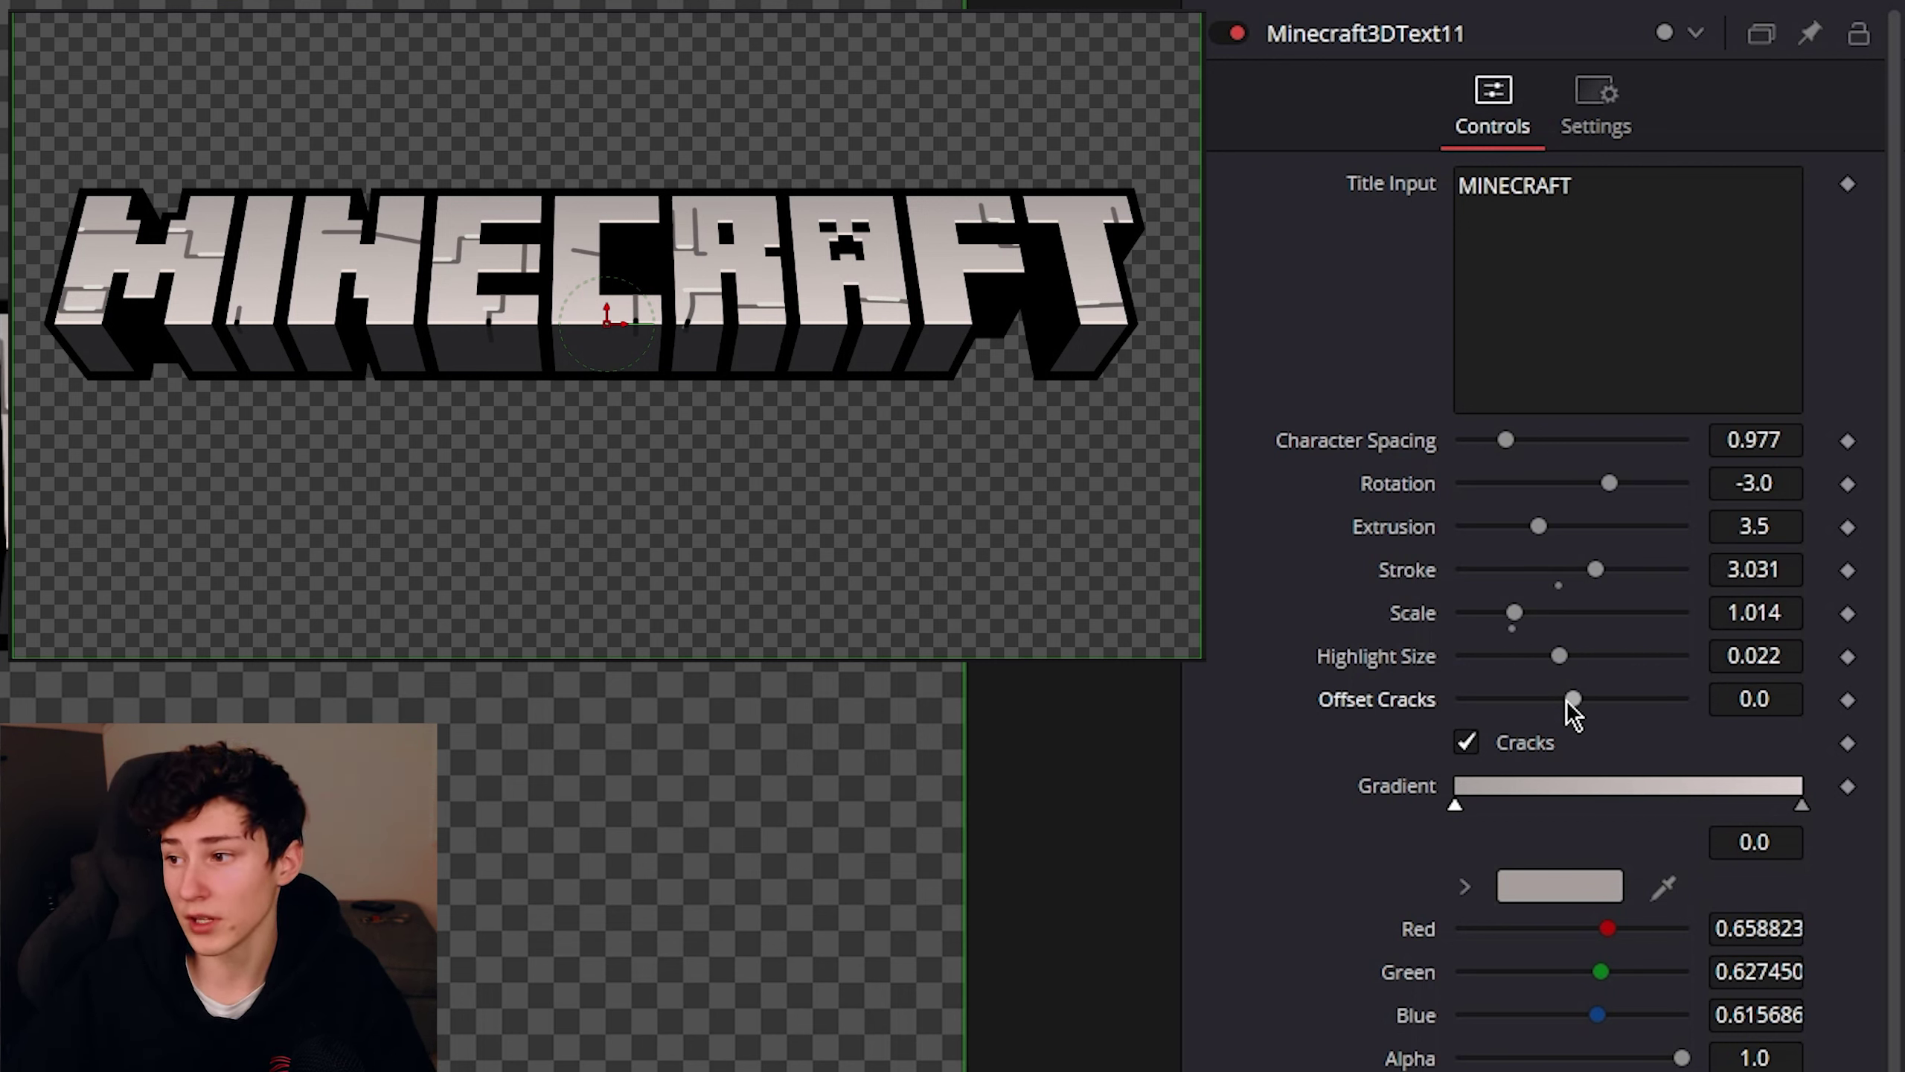
Turn off Cracks and make the gradient's first colour stop green
{"action": "left_click", "coordinate": [1465, 742]}
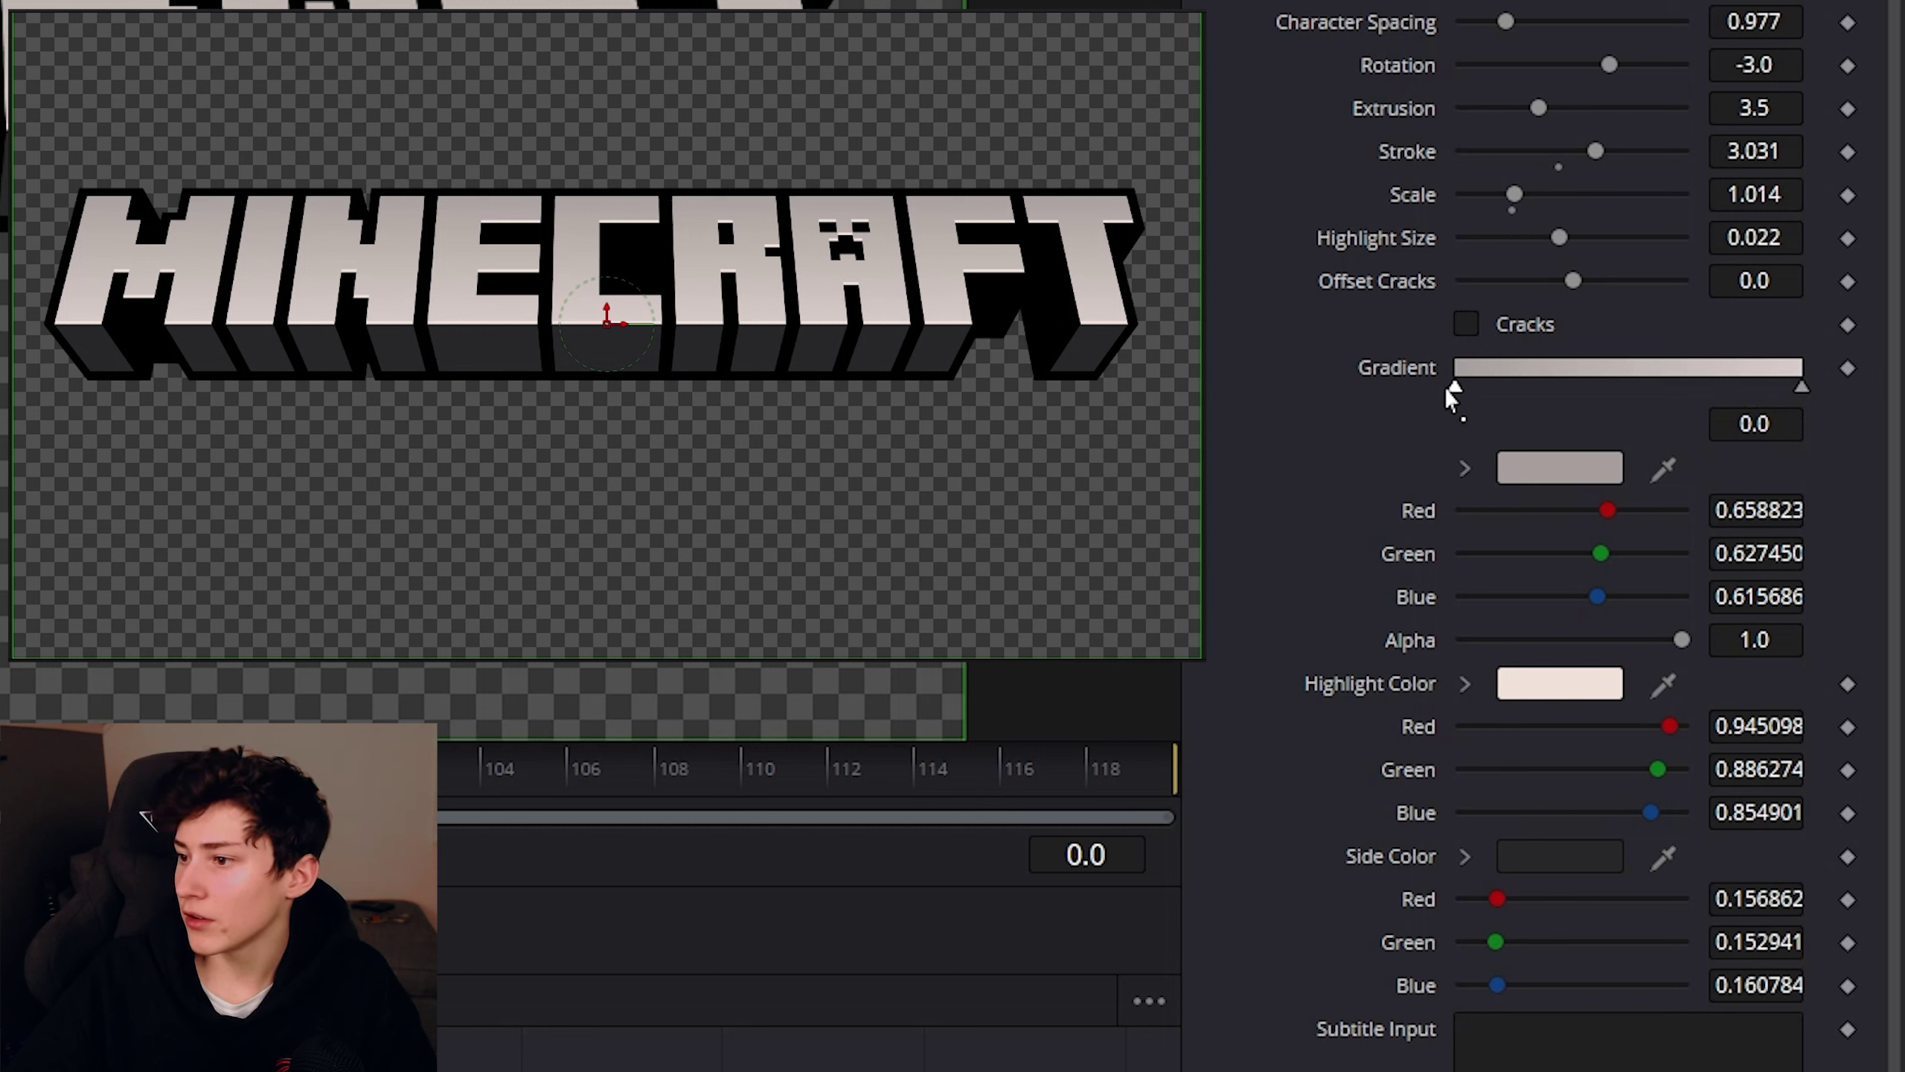
{"action": "left_click", "coordinate": [1526, 480]}
{"action": "left_click_drag", "start_coordinate": [189, 379], "coordinate": [227, 379]}
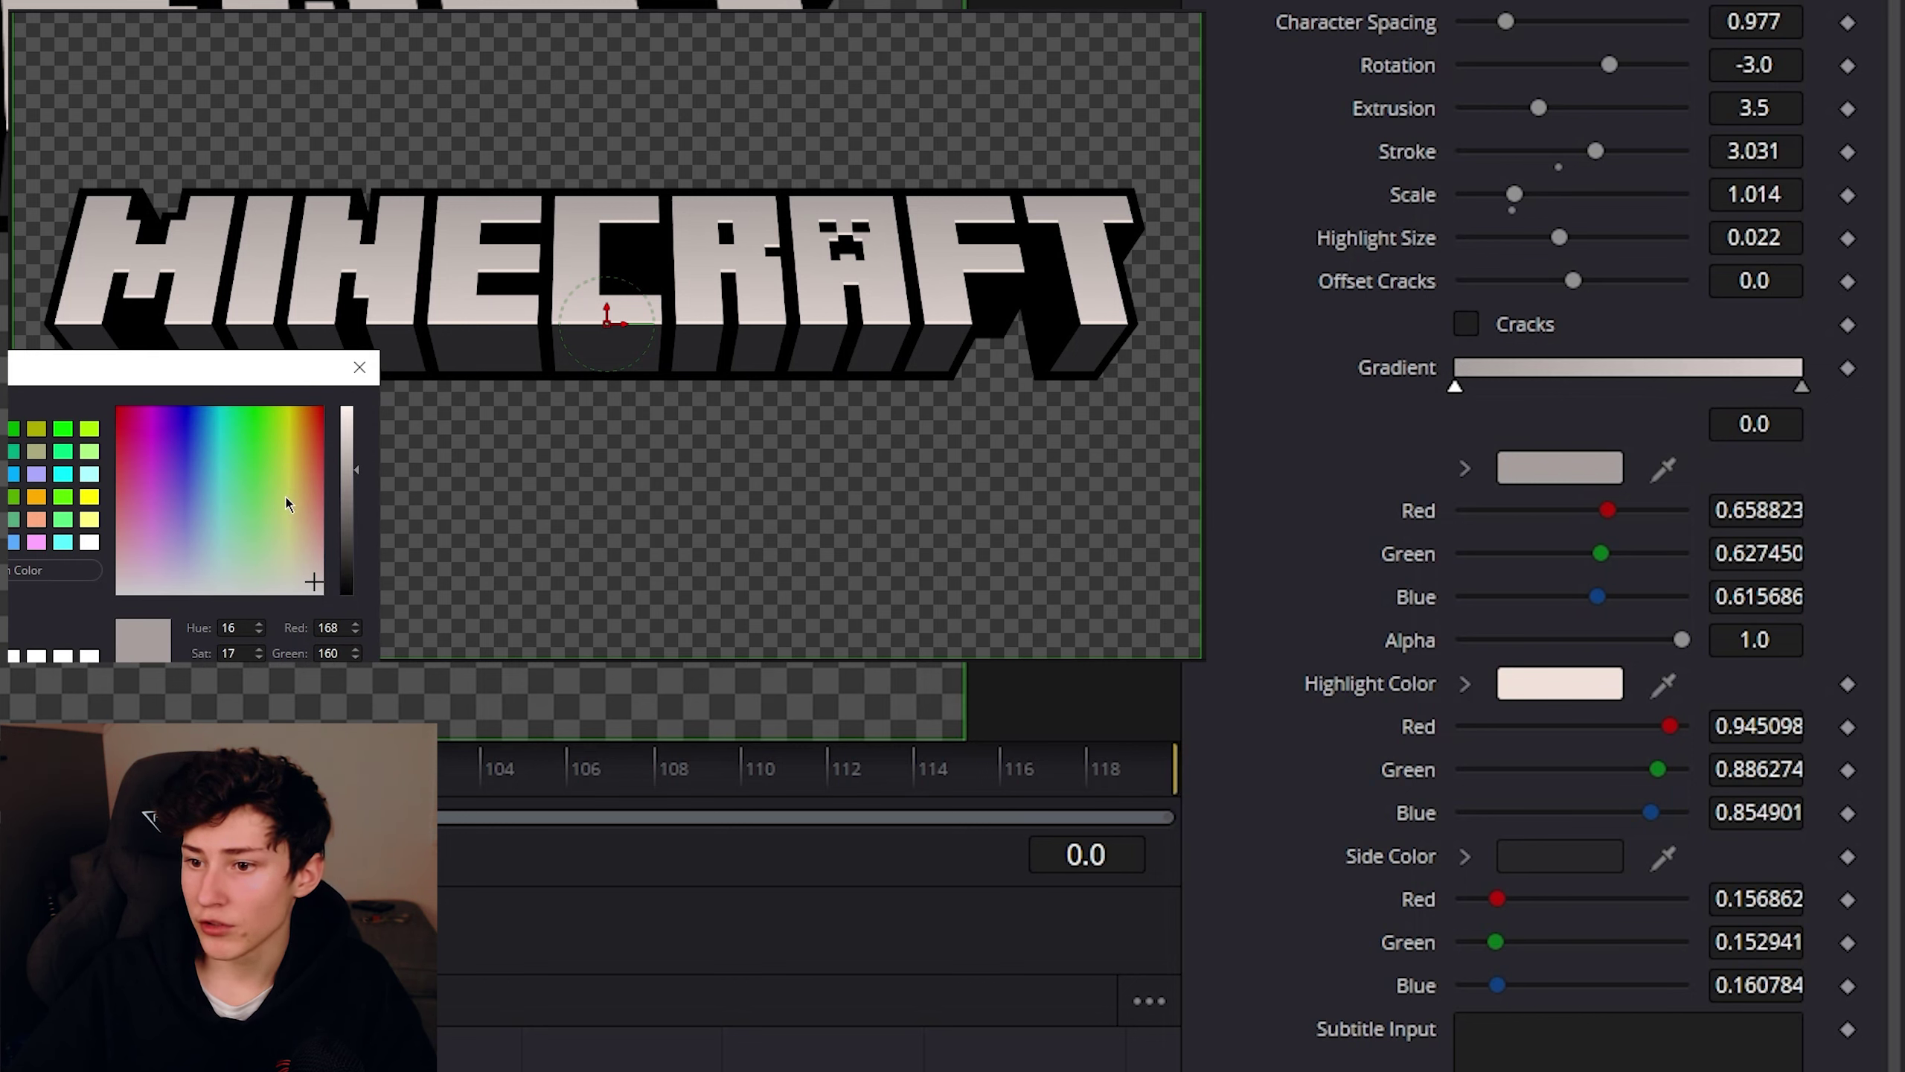
{"action": "left_click", "coordinate": [230, 423]}
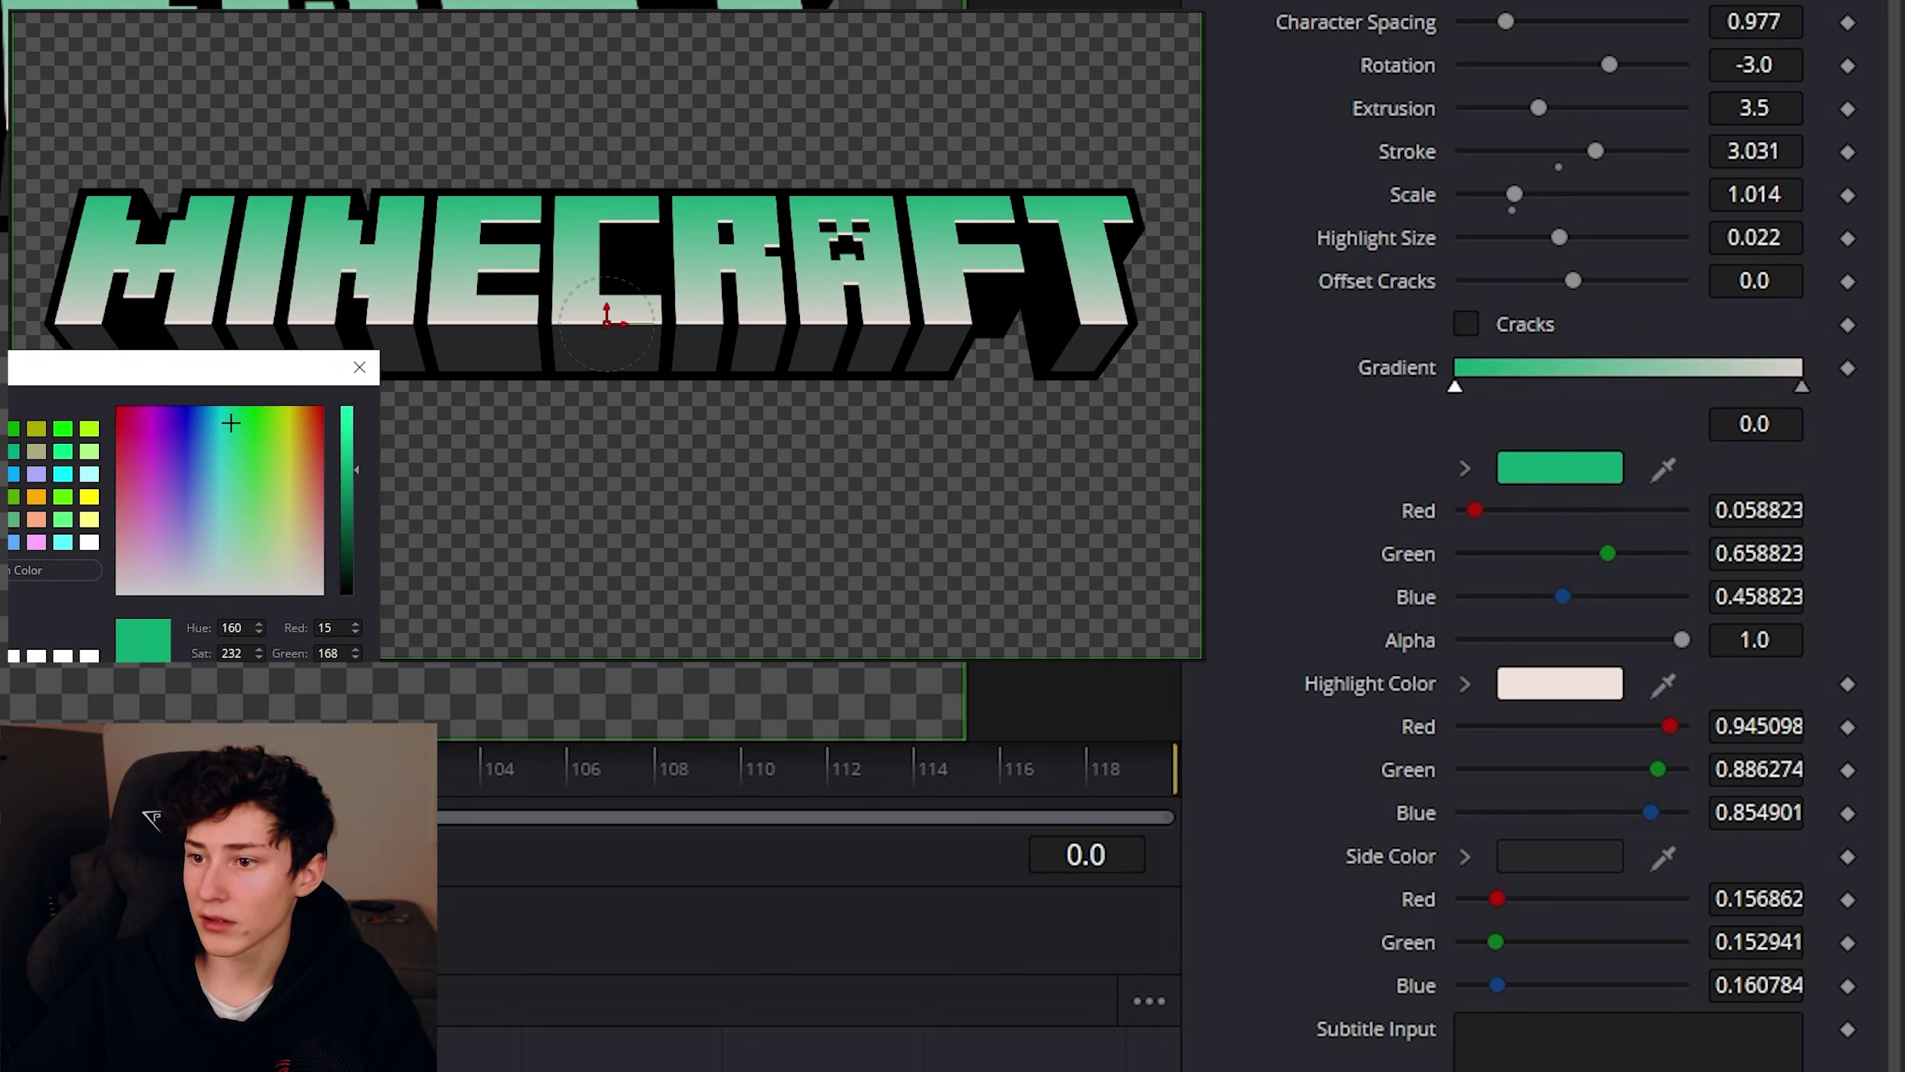
{"action": "key", "text": "Return"}
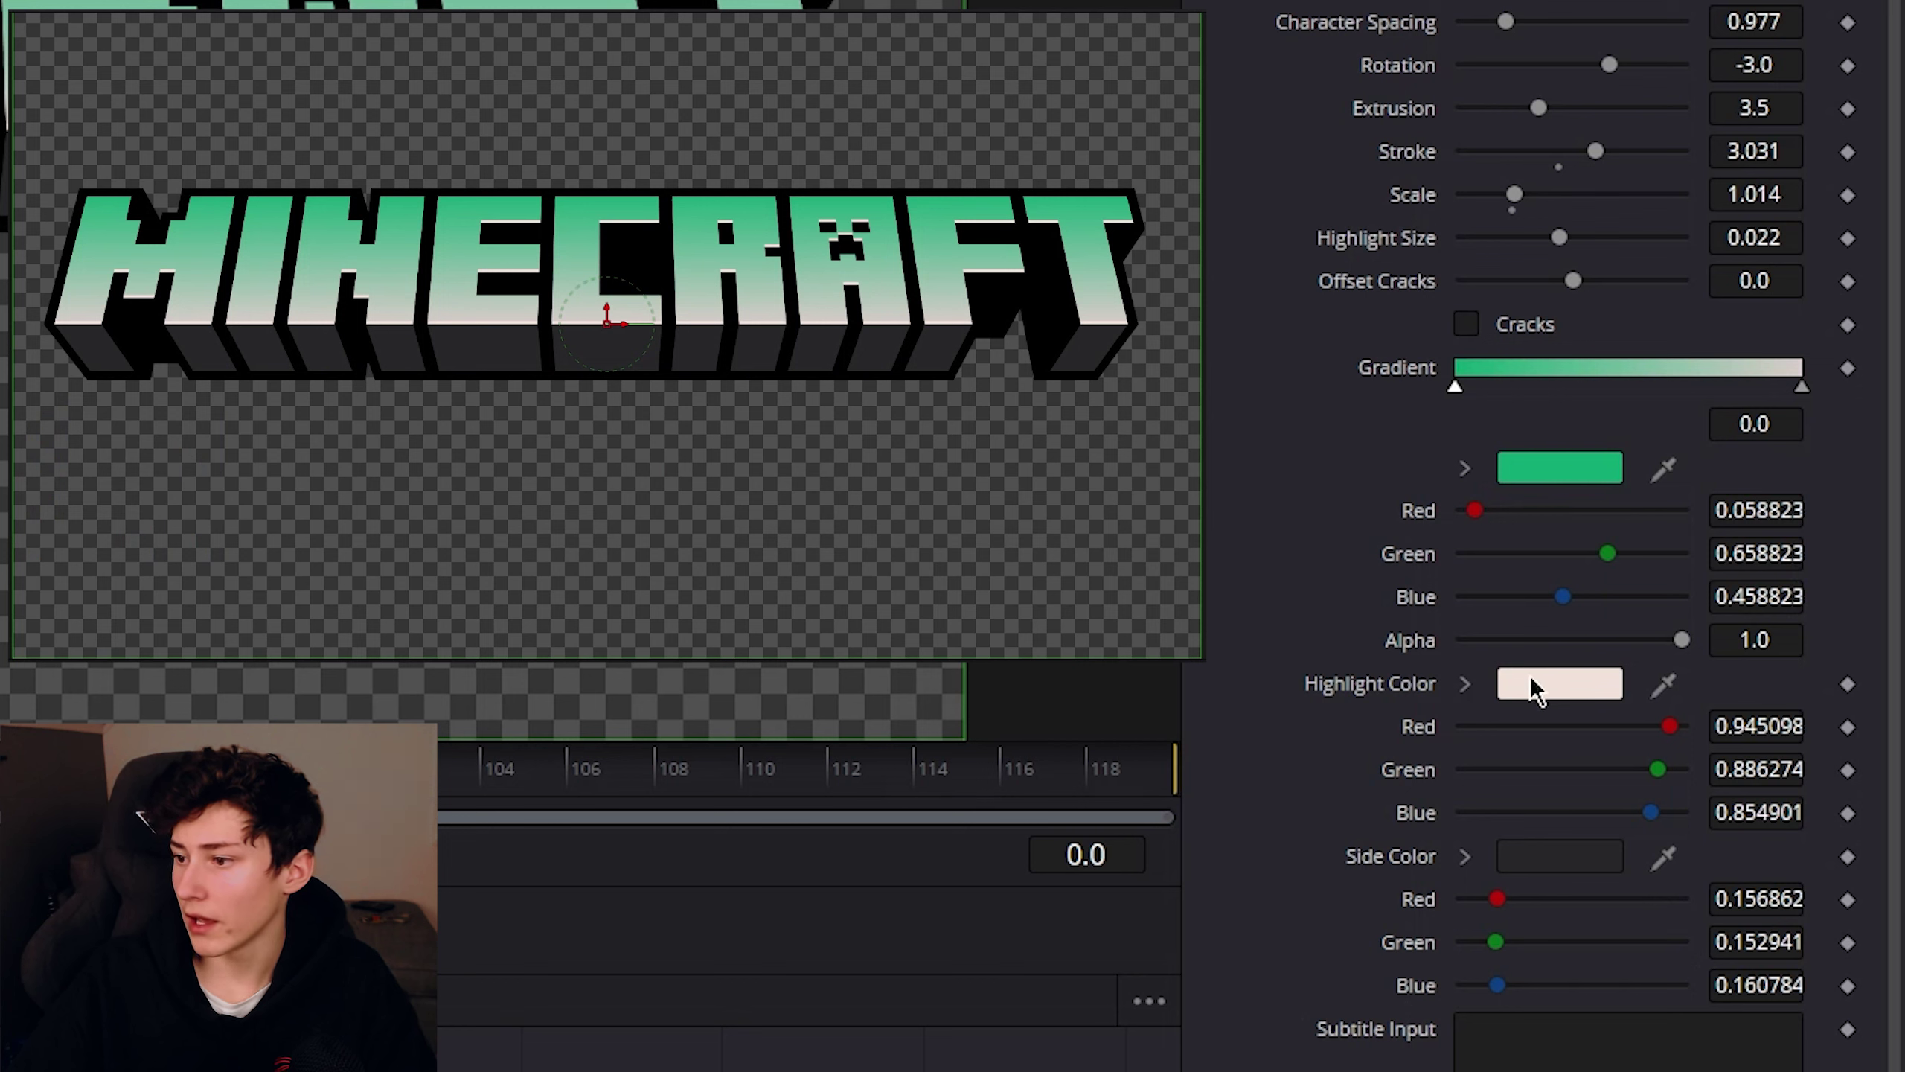
Set the highlight colour to blue and sweep the side colour toward a dark olive
{"action": "left_click", "coordinate": [1562, 684]}
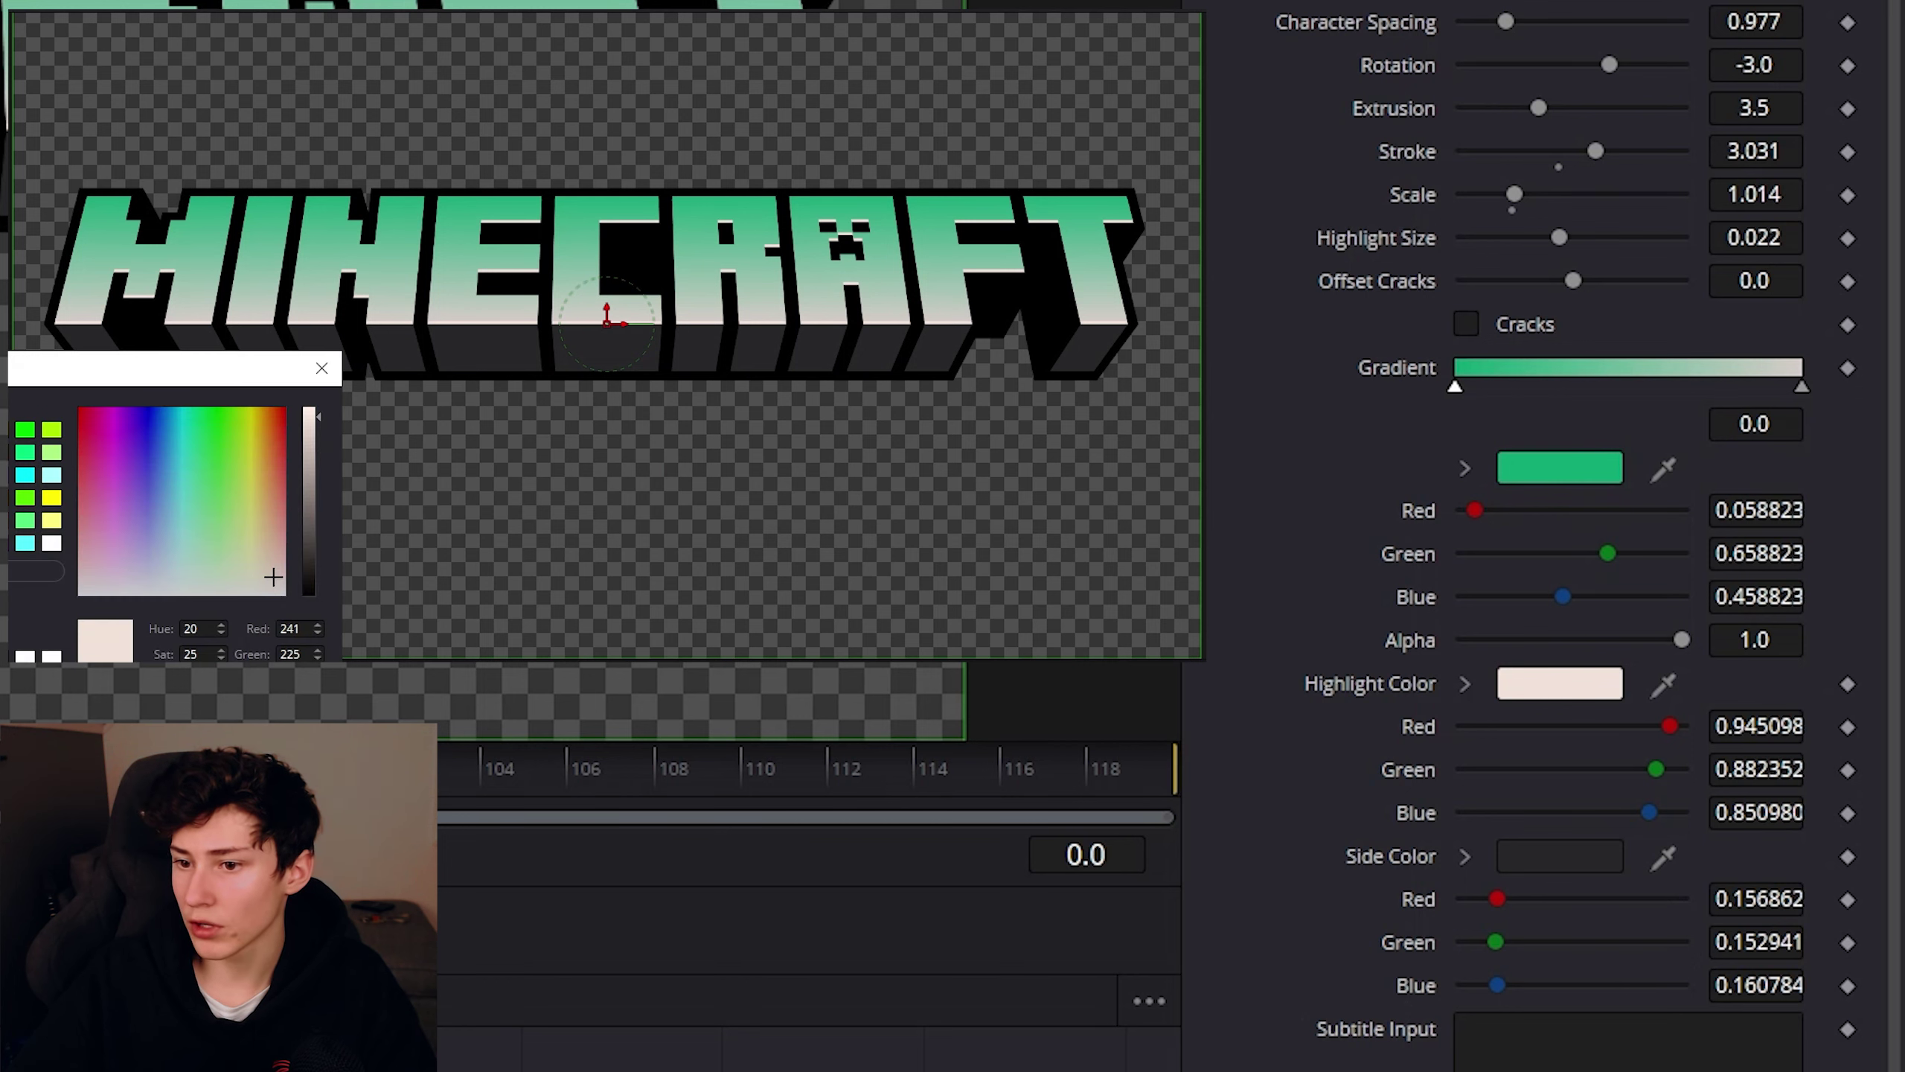
{"action": "left_click", "coordinate": [173, 430]}
{"action": "left_click", "coordinate": [224, 421]}
{"action": "key", "text": "Return"}
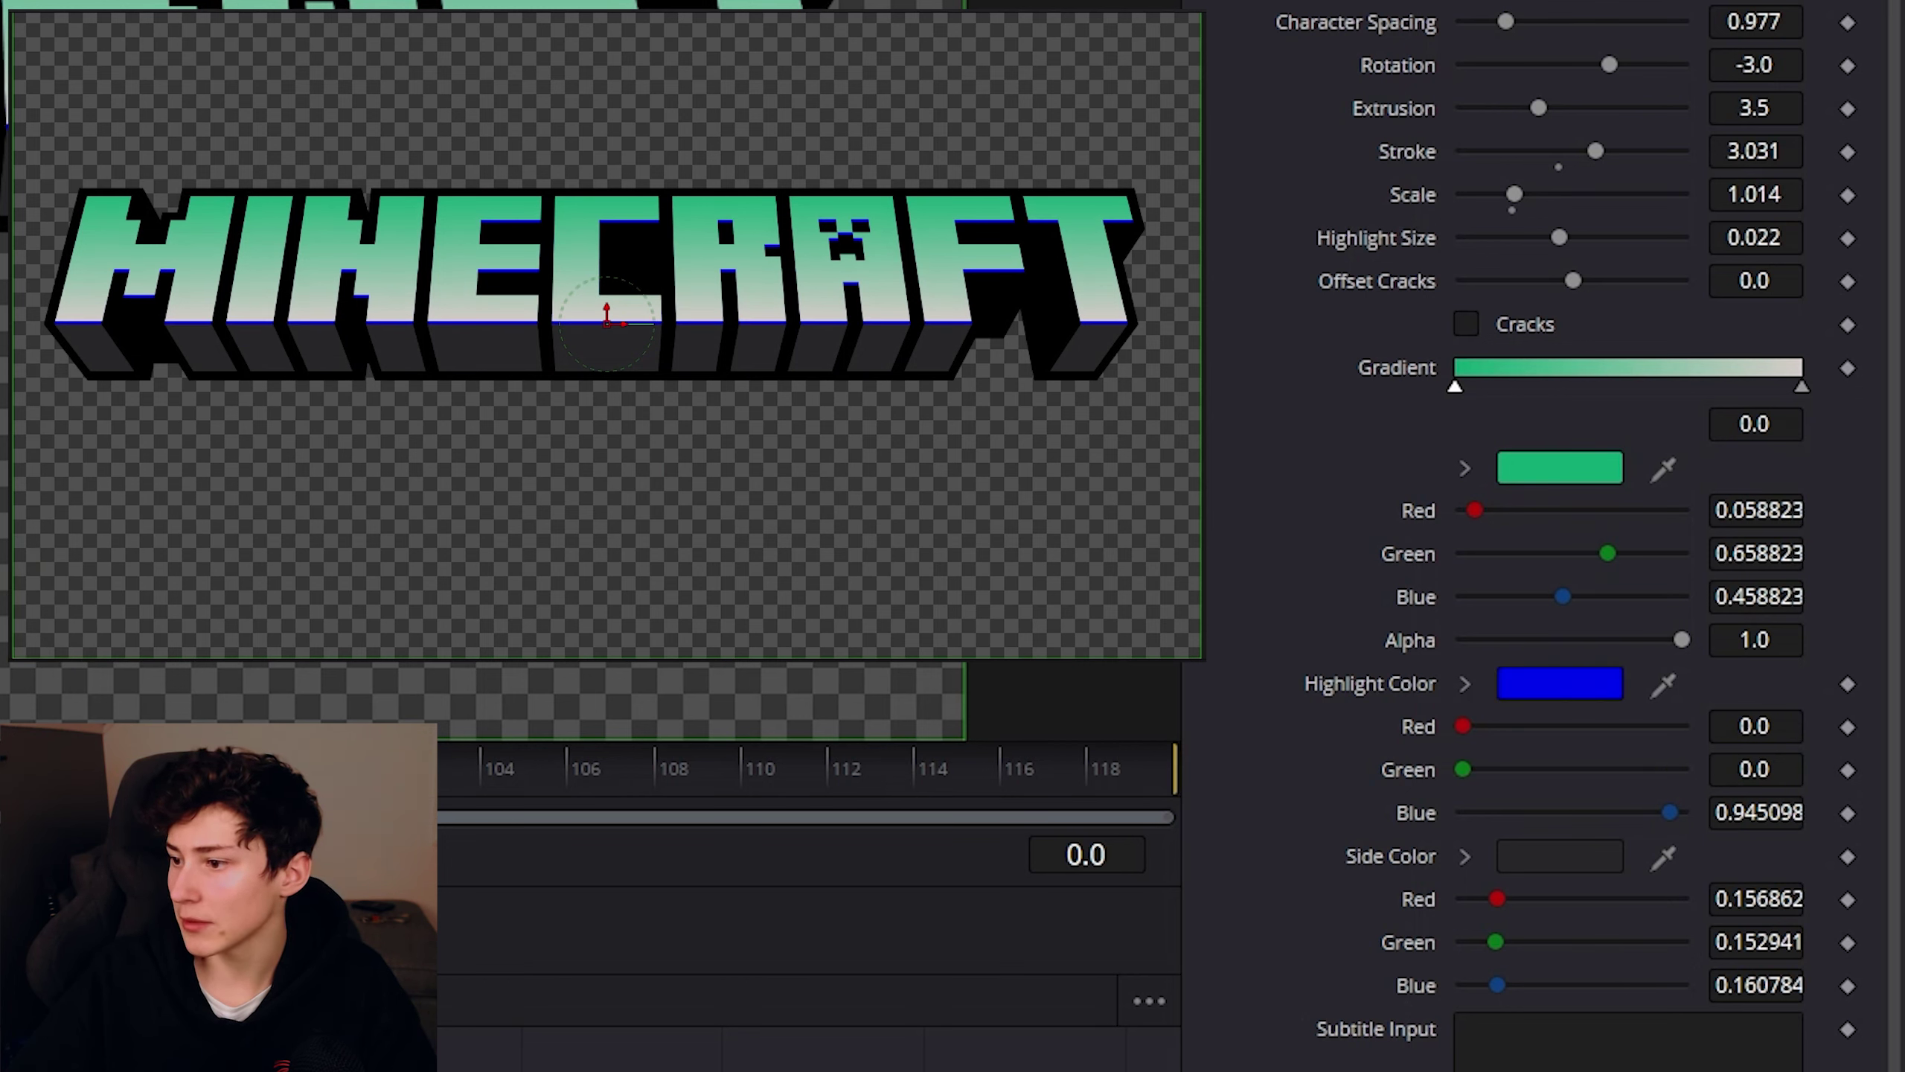
{"action": "left_click", "coordinate": [1547, 865]}
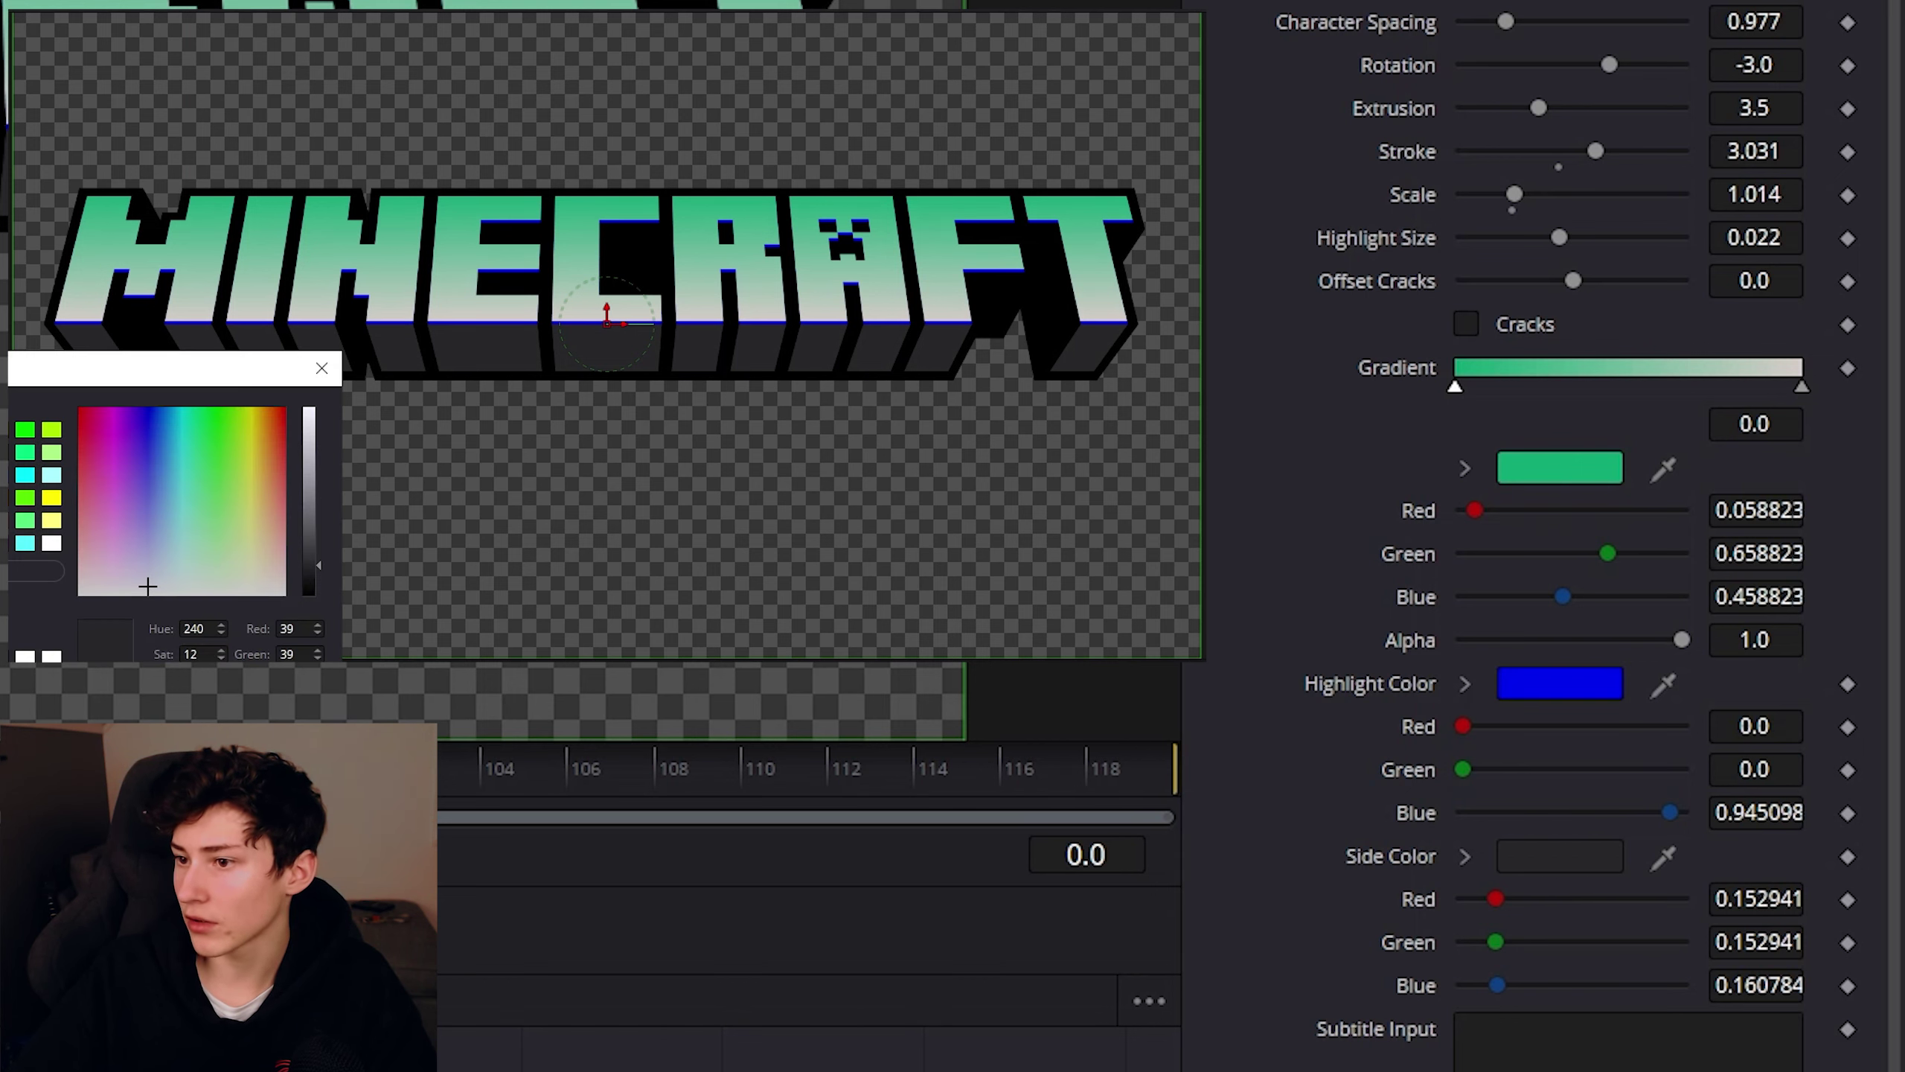
{"action": "left_click_drag", "start_coordinate": [156, 523], "coordinate": [303, 413]}
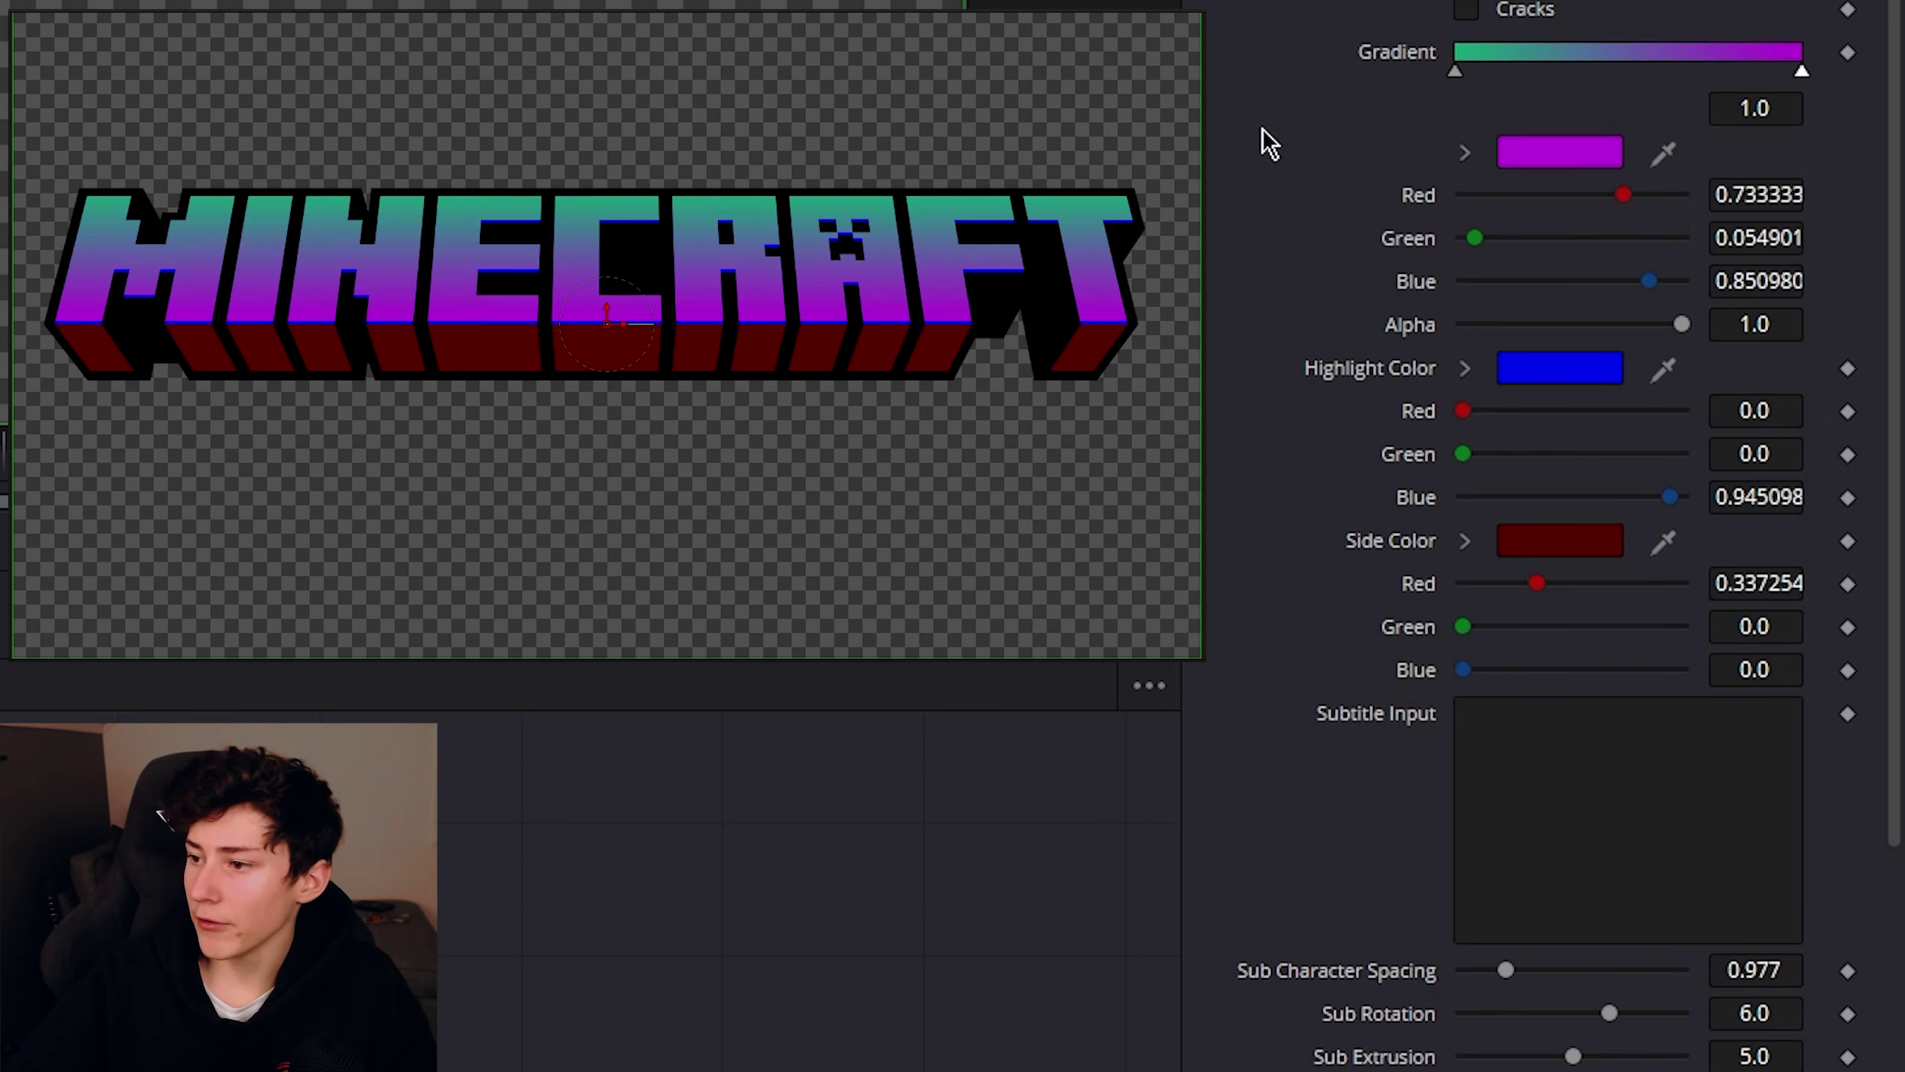
Enter AQUATIC UPDATE in the Subtitle Input field of the Inspector
{"action": "scroll", "coordinate": [1263, 141], "scroll_direction": "down", "scroll_amount": 8}
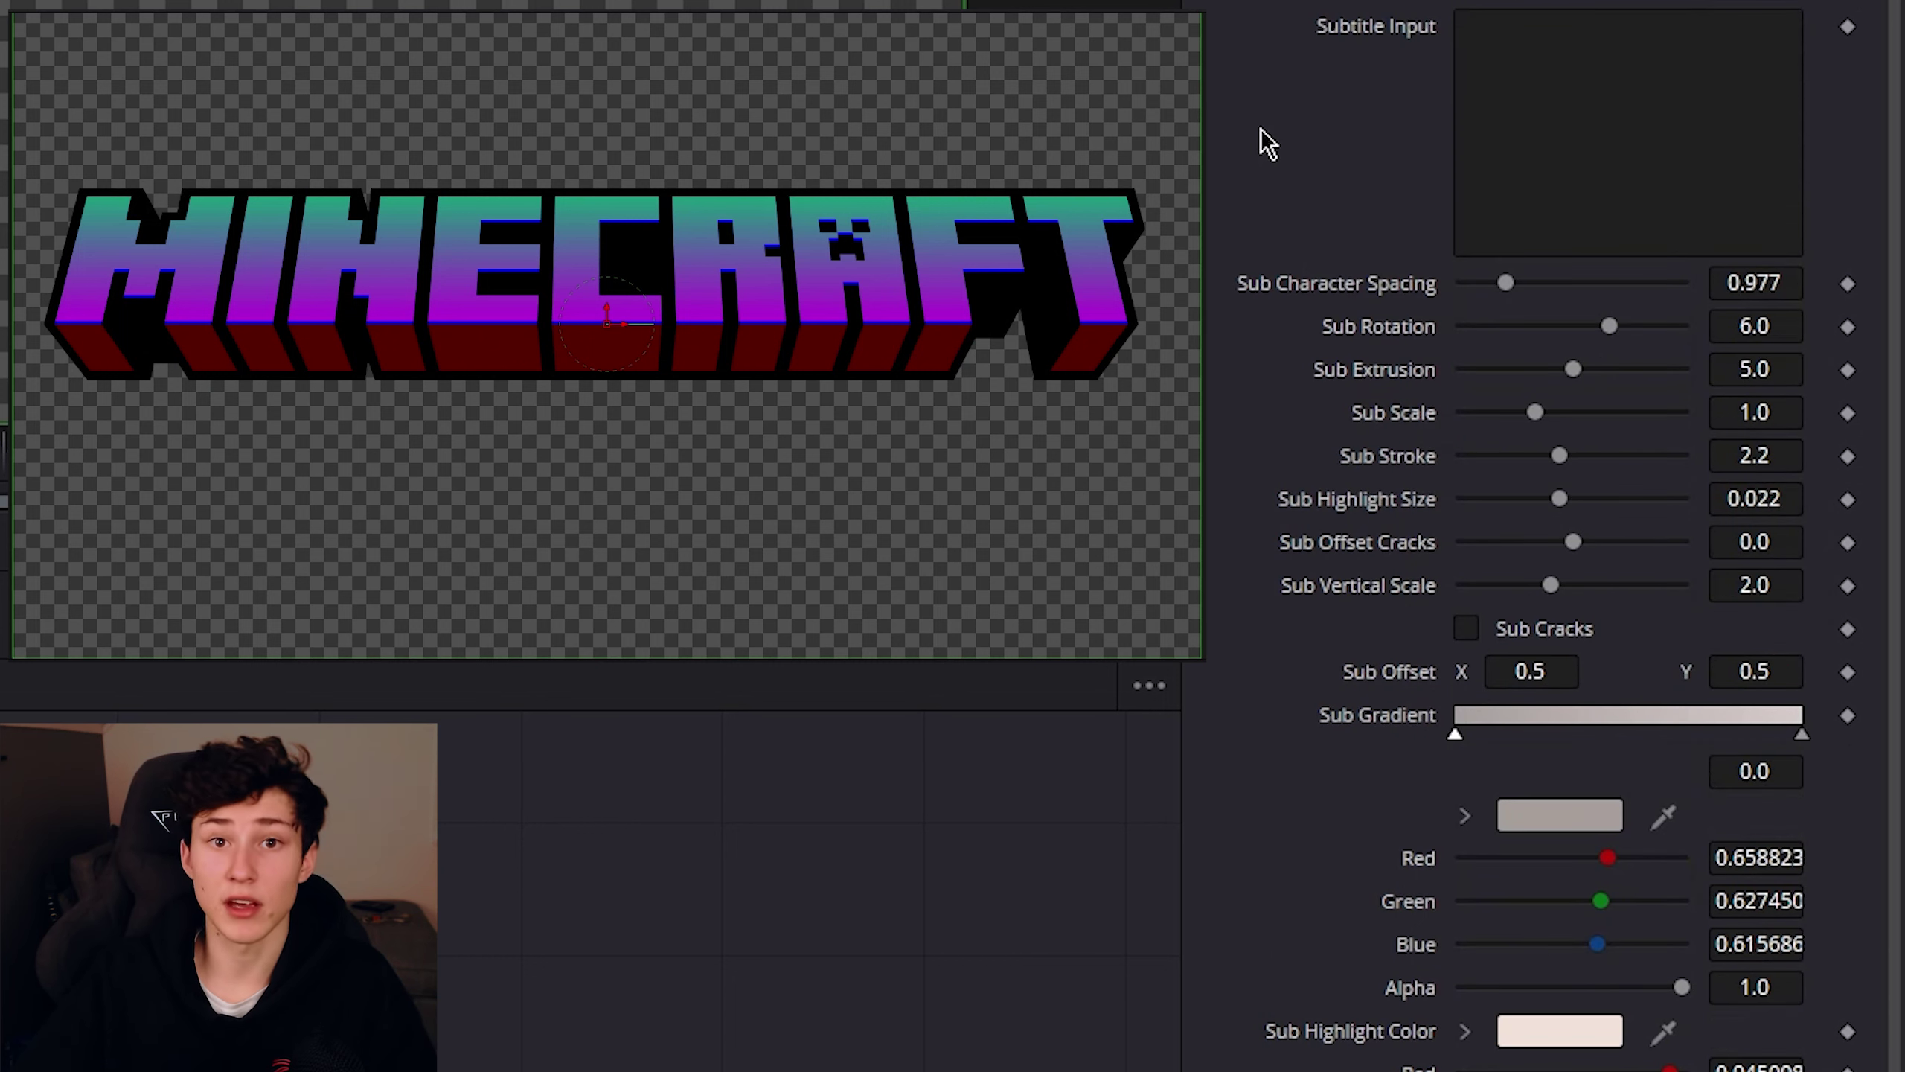
{"action": "left_click", "coordinate": [1603, 71]}
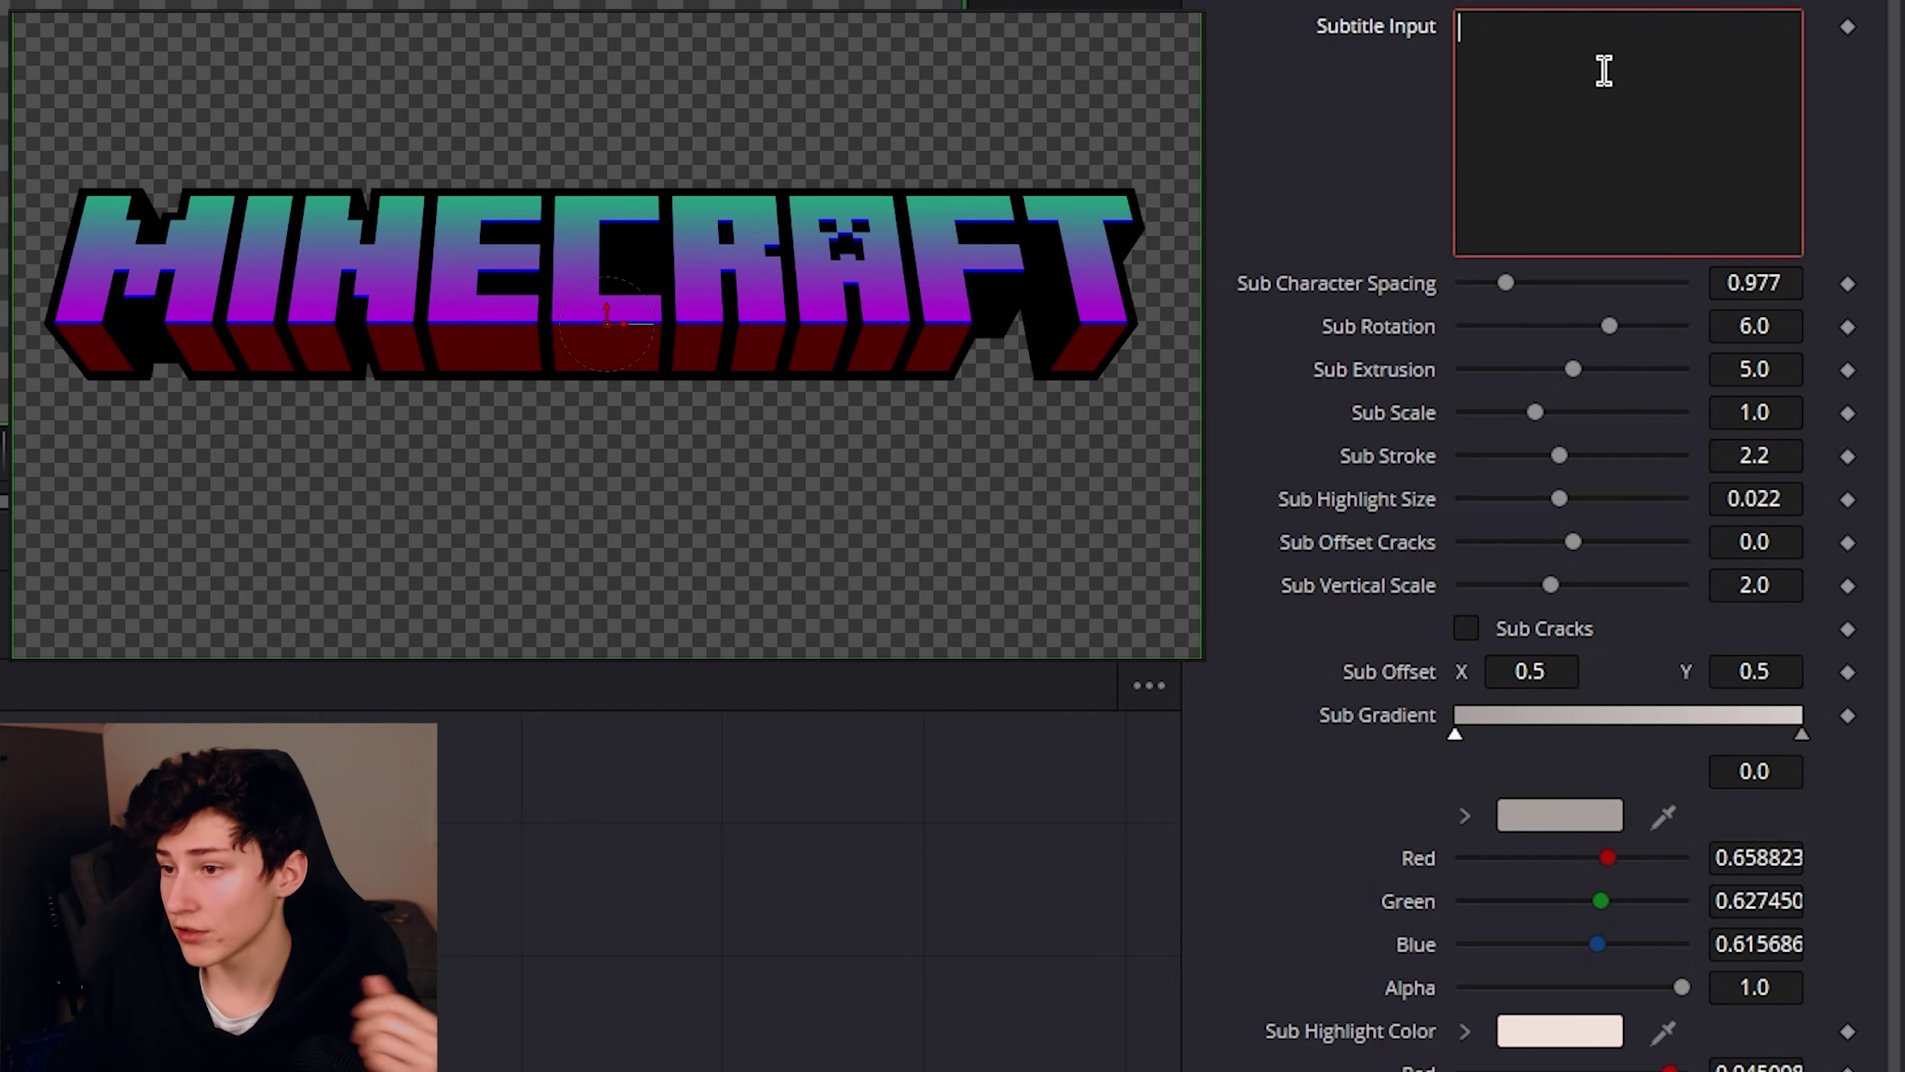
{"action": "type", "text": "QUA"}
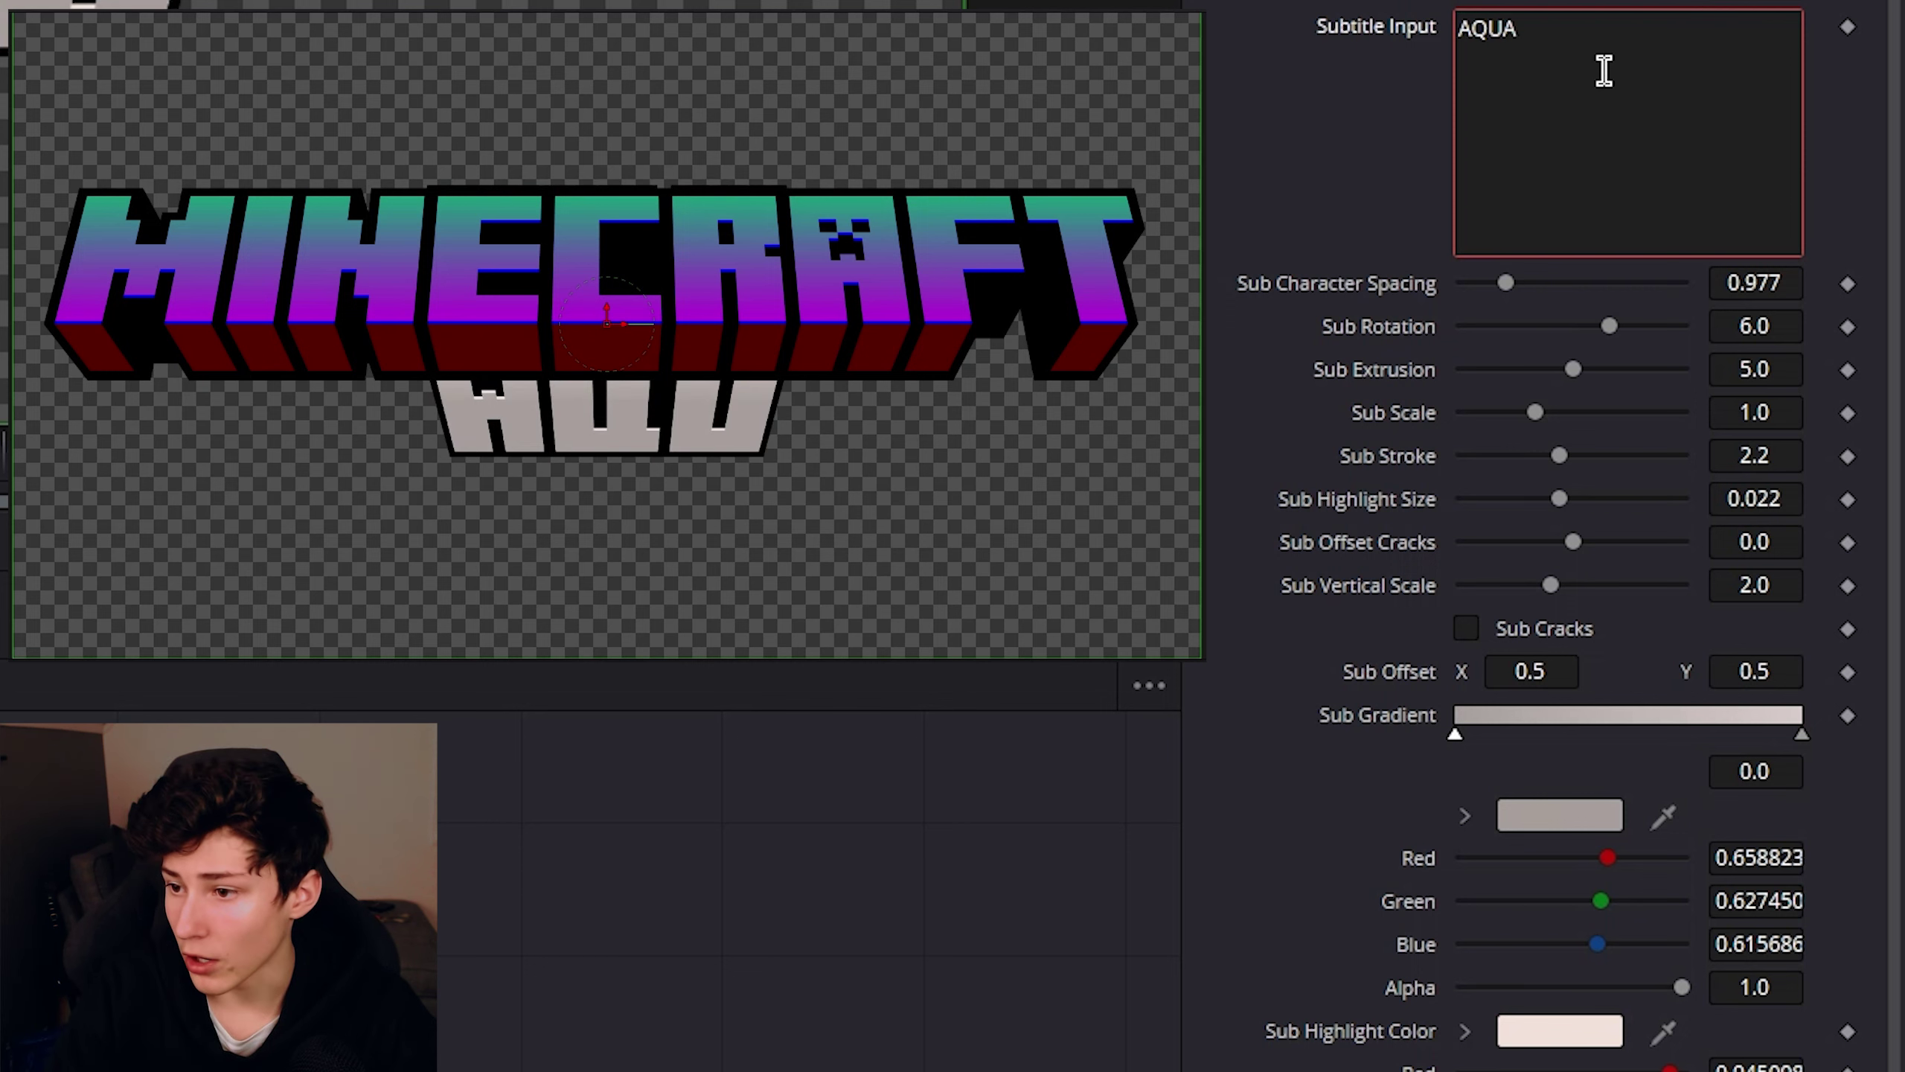
{"action": "type", "text": "TIC UPDATE"}
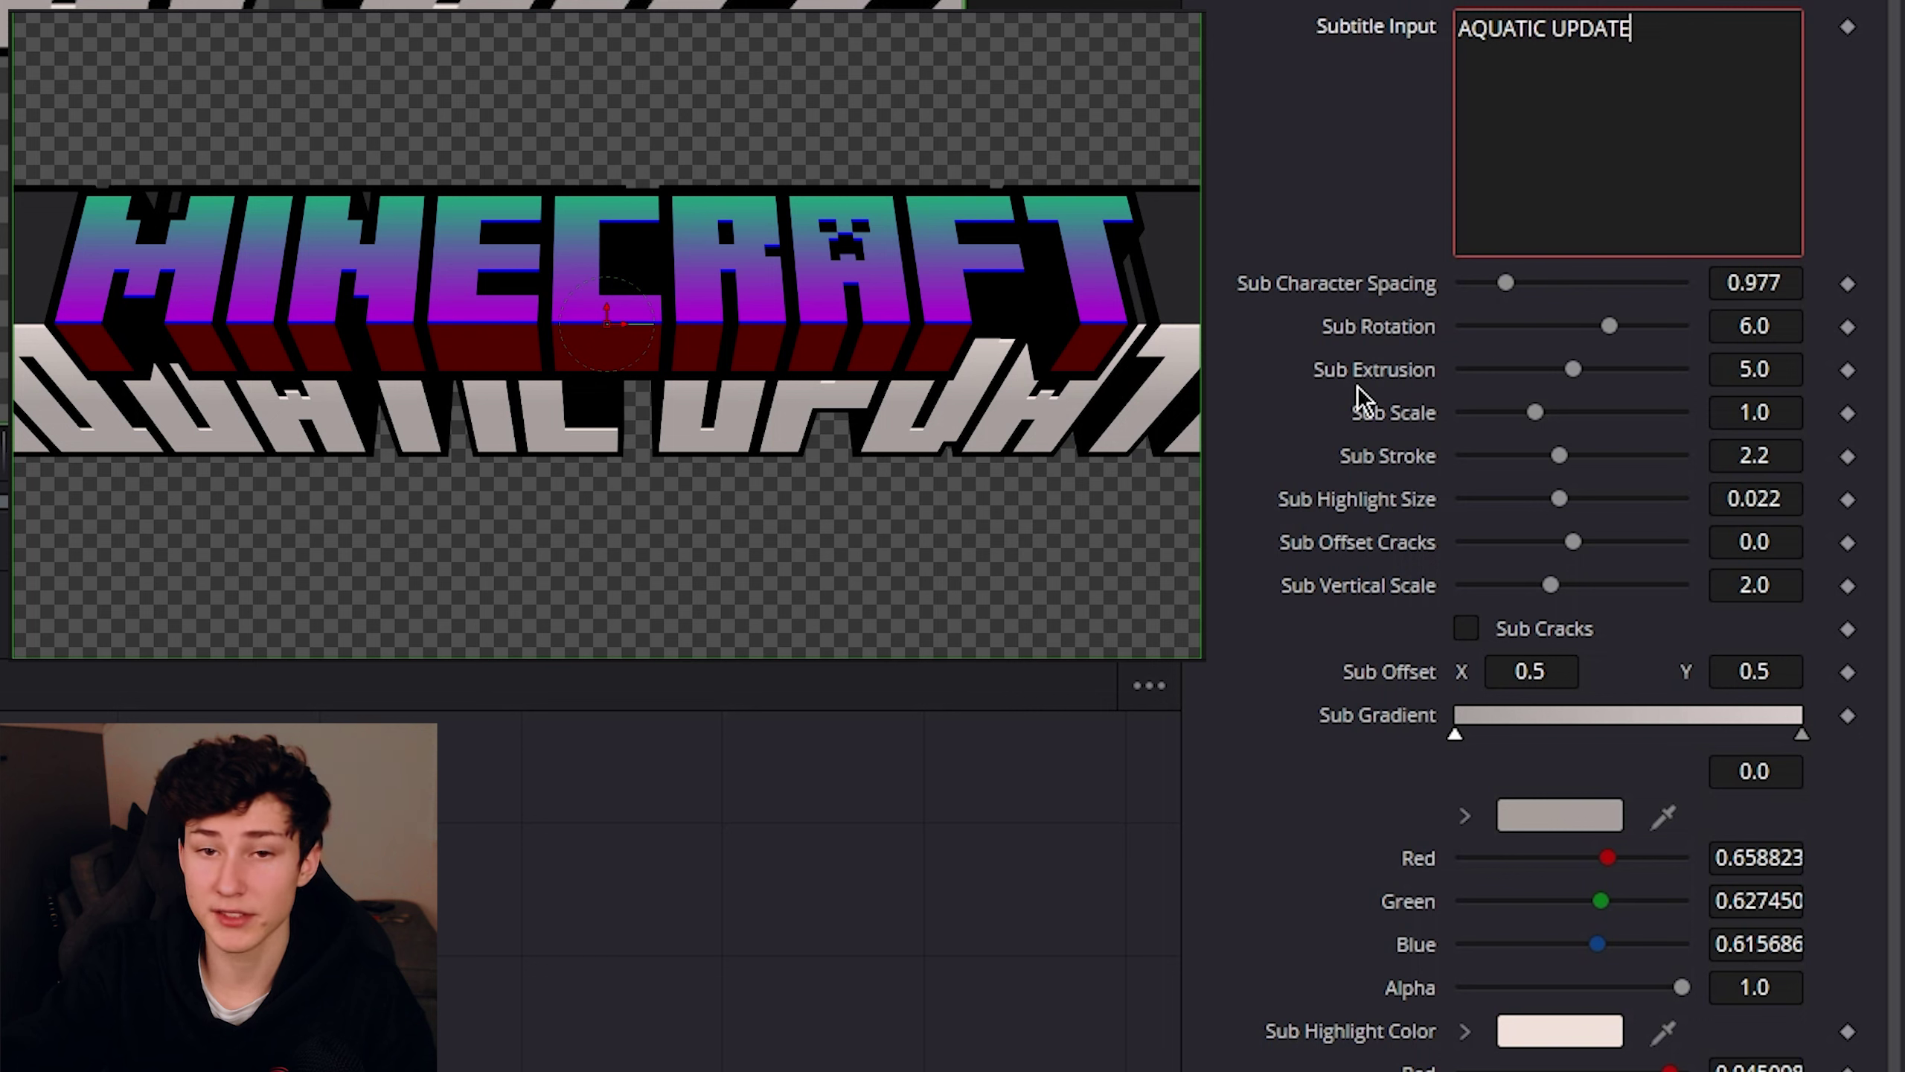
Finish the subtitle text, then adjust its rotation and offset so it sits under MINECRAFT
{"action": "left_click", "coordinate": [1359, 398]}
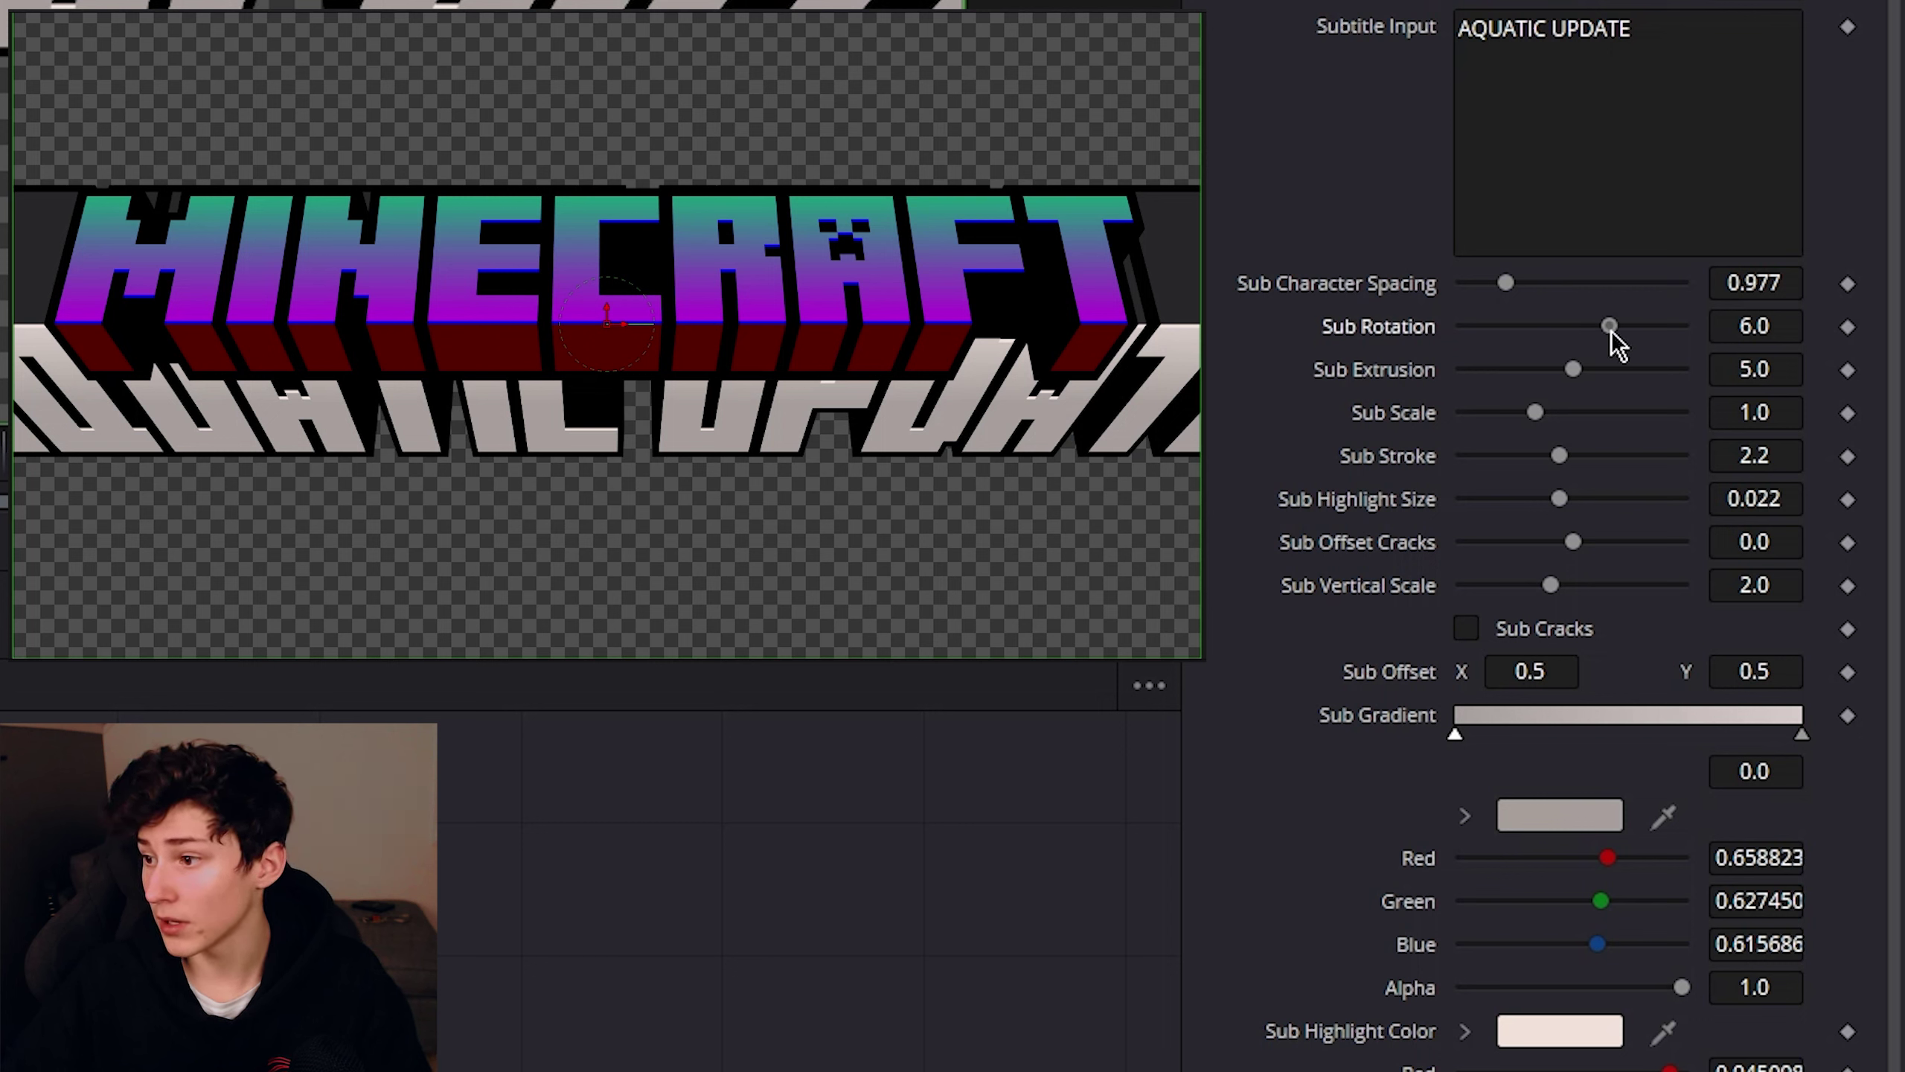
{"action": "mouse_move", "coordinate": [1613, 330]}
{"action": "left_mouse_down"}
{"action": "mouse_move", "coordinate": [1575, 331]}
{"action": "mouse_move", "coordinate": [1614, 330]}
{"action": "left_mouse_up"}
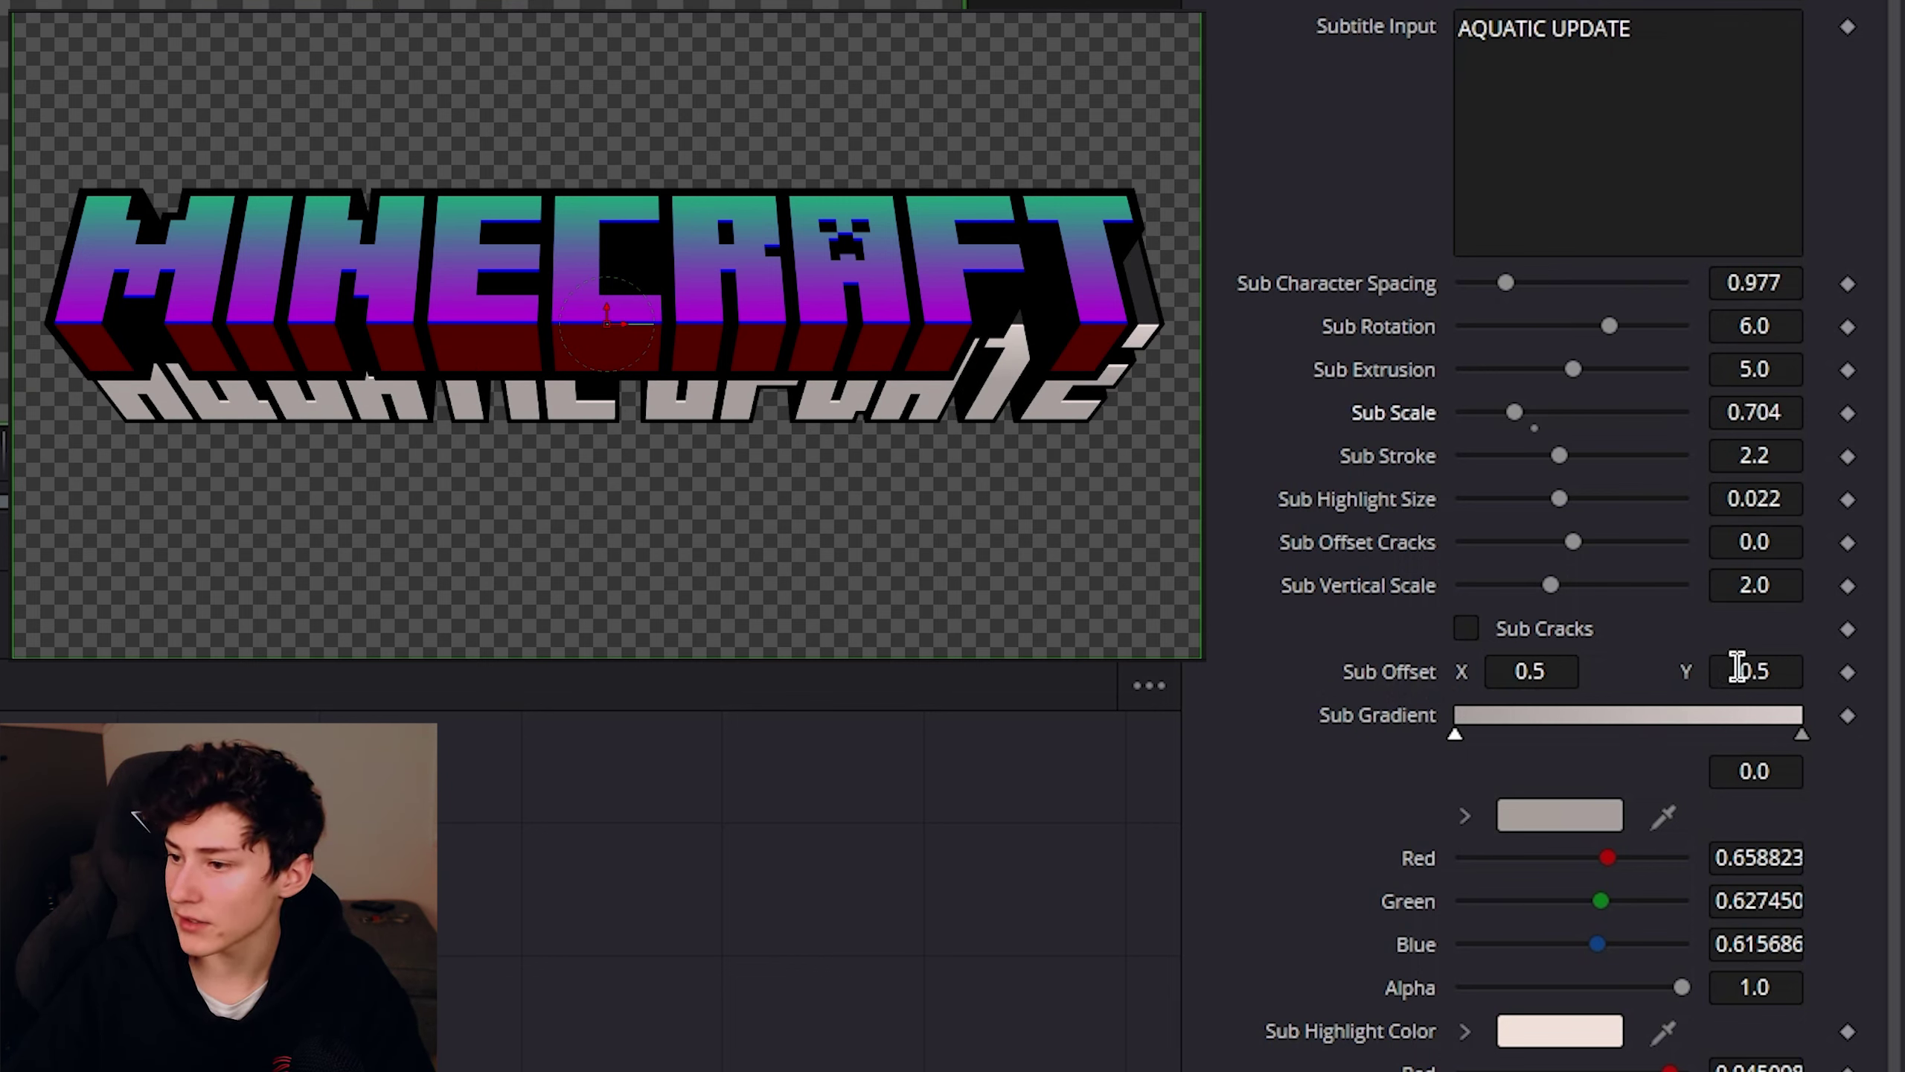
{"action": "left_click_drag", "start_coordinate": [1736, 667], "coordinate": [1720, 667]}
{"action": "left_click_drag", "start_coordinate": [1548, 666], "coordinate": [1545, 667]}
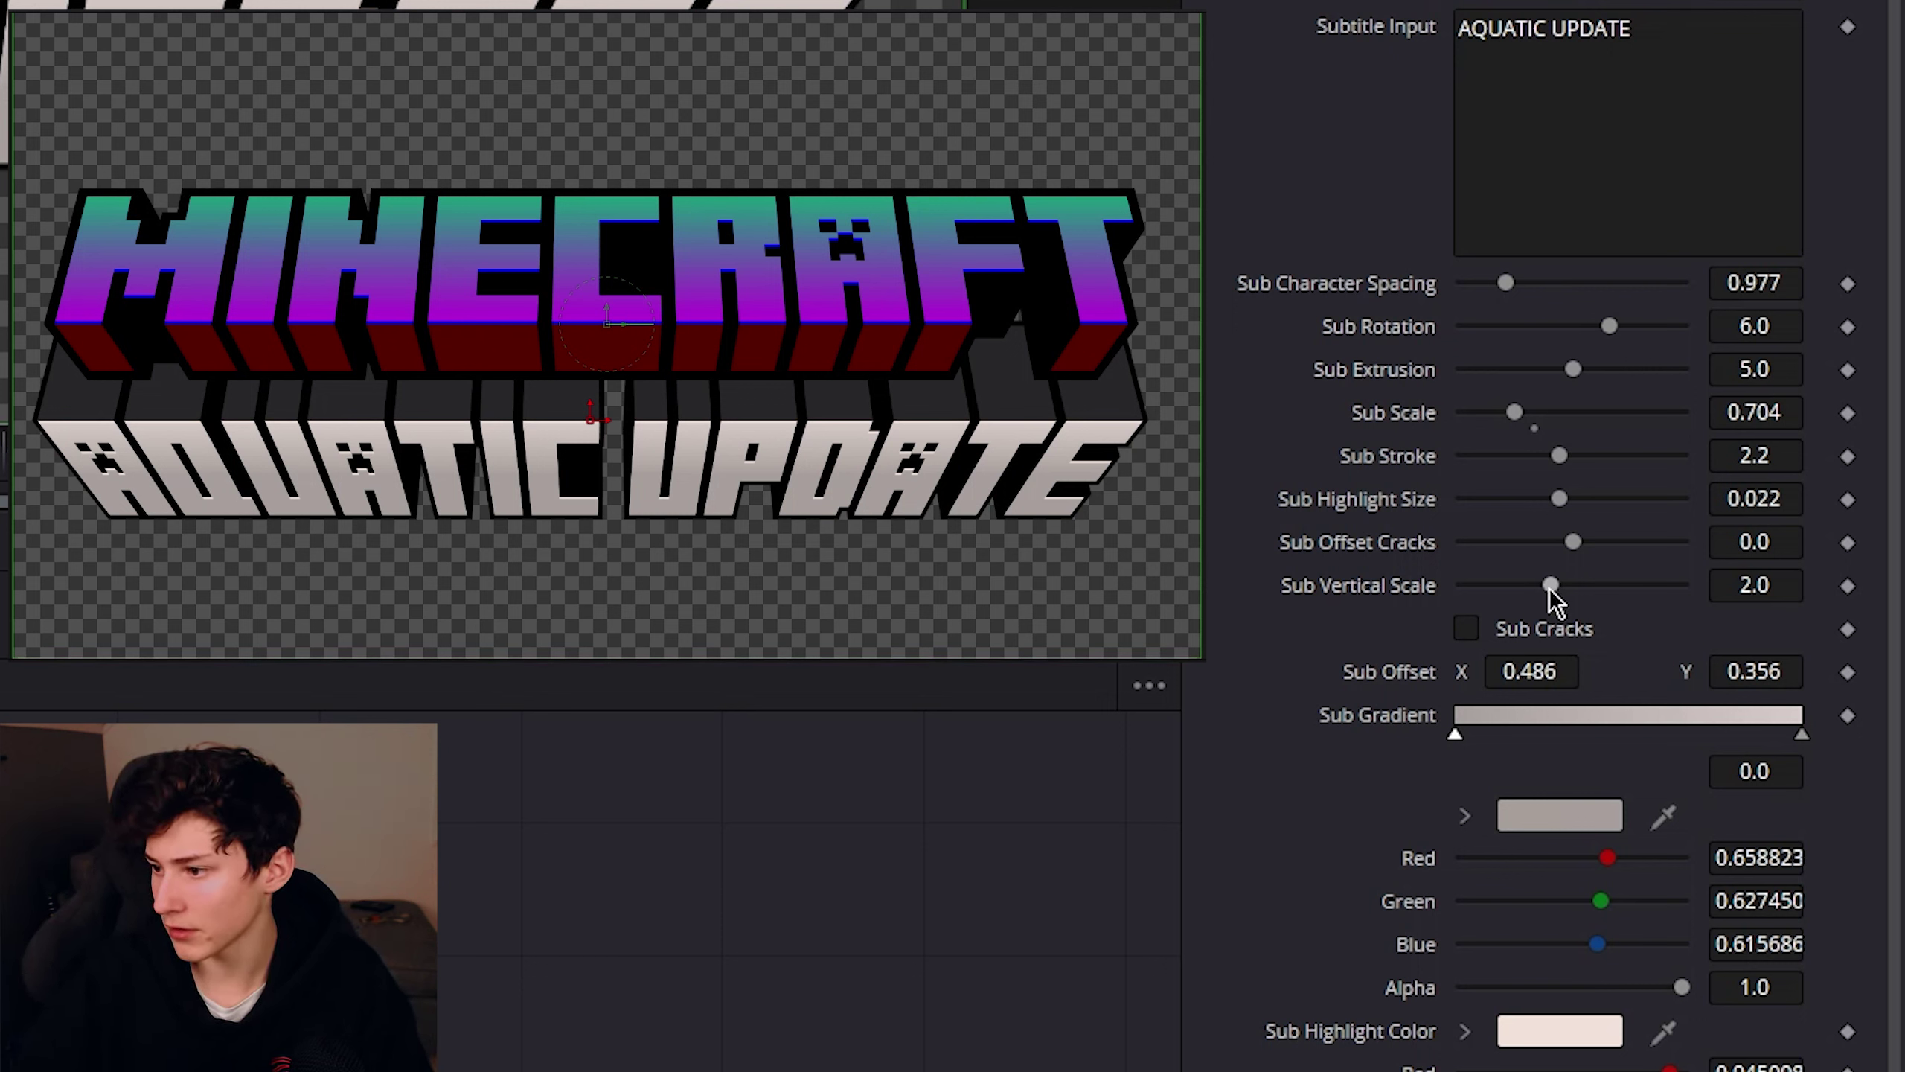
Stretch the subtitle letters taller to a Sub Vertical Scale of about 2.874
{"action": "mouse_move", "coordinate": [1550, 585]}
{"action": "left_mouse_down"}
{"action": "mouse_move", "coordinate": [1578, 588]}
{"action": "mouse_move", "coordinate": [1556, 587]}
{"action": "left_mouse_up"}
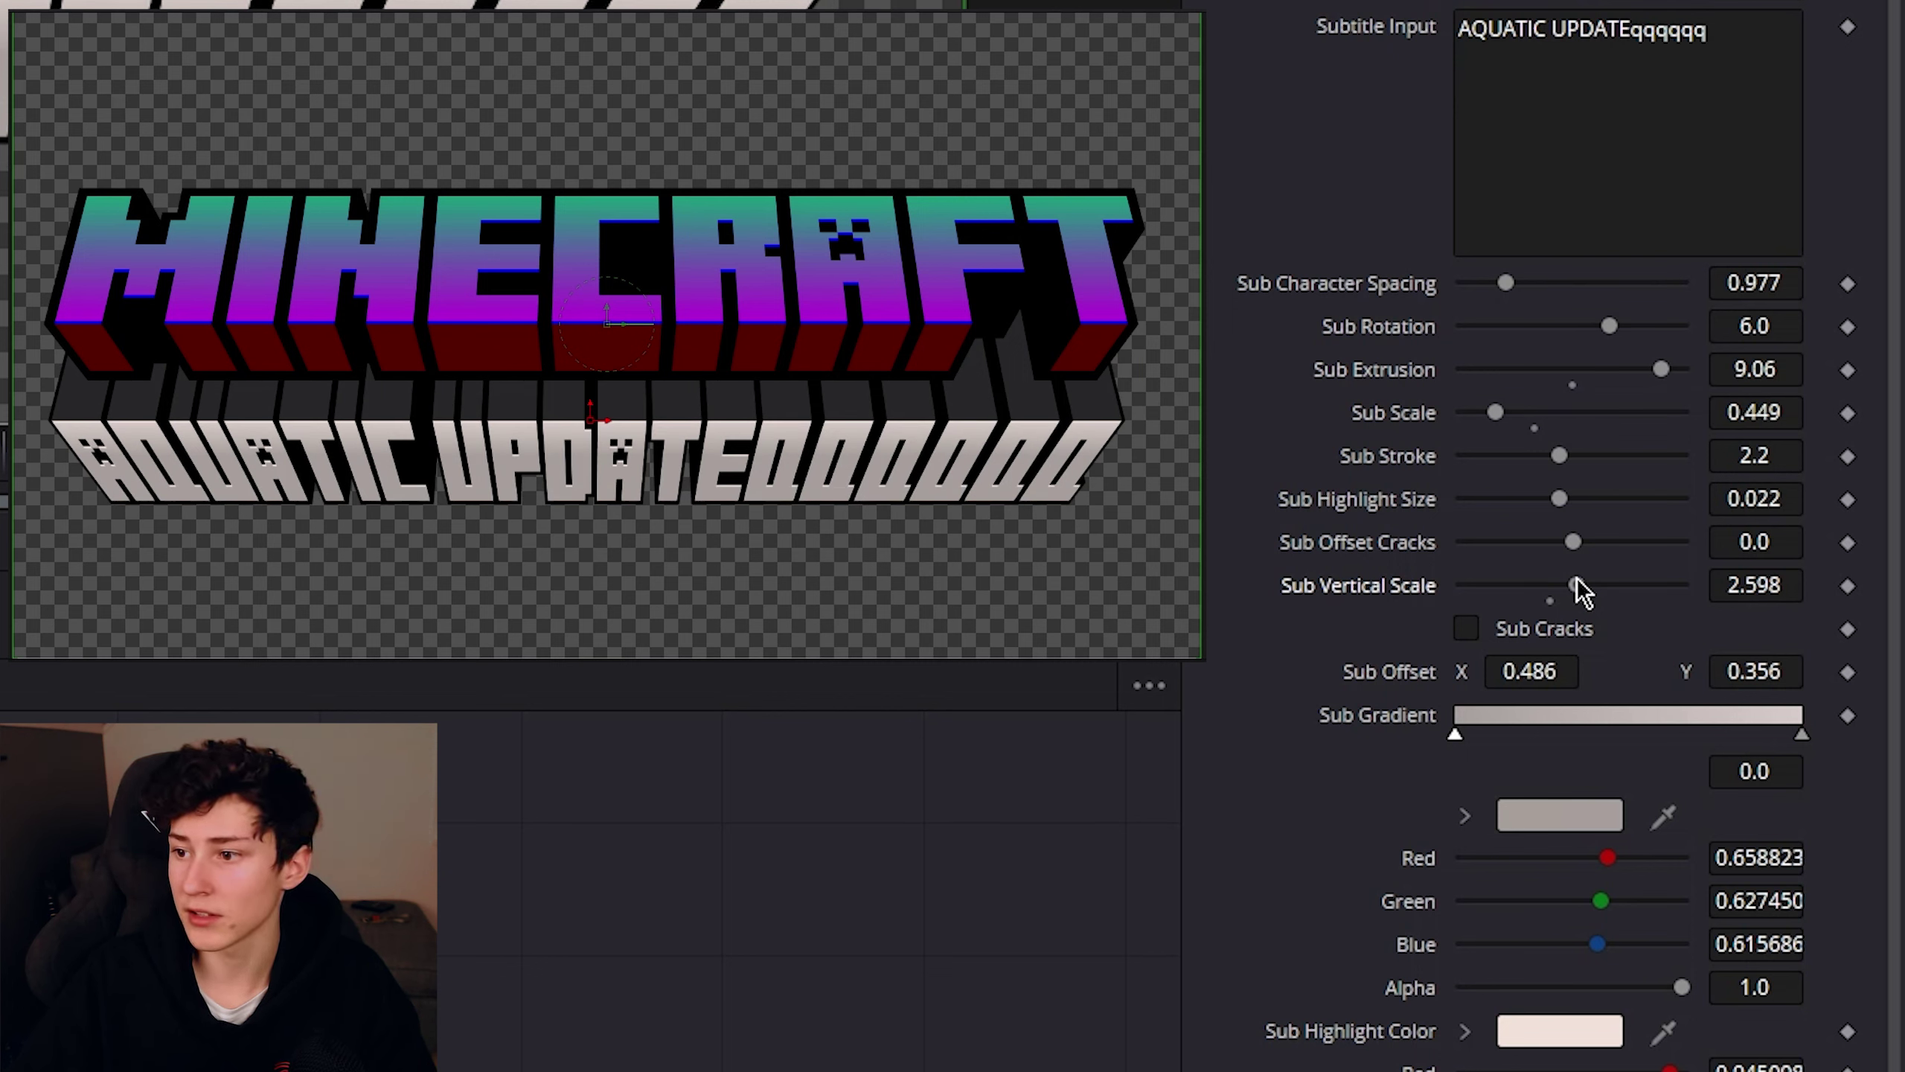
{"action": "mouse_move", "coordinate": [1577, 584]}
{"action": "left_mouse_down"}
{"action": "mouse_move", "coordinate": [1599, 585]}
{"action": "mouse_move", "coordinate": [1571, 587]}
{"action": "left_mouse_up"}
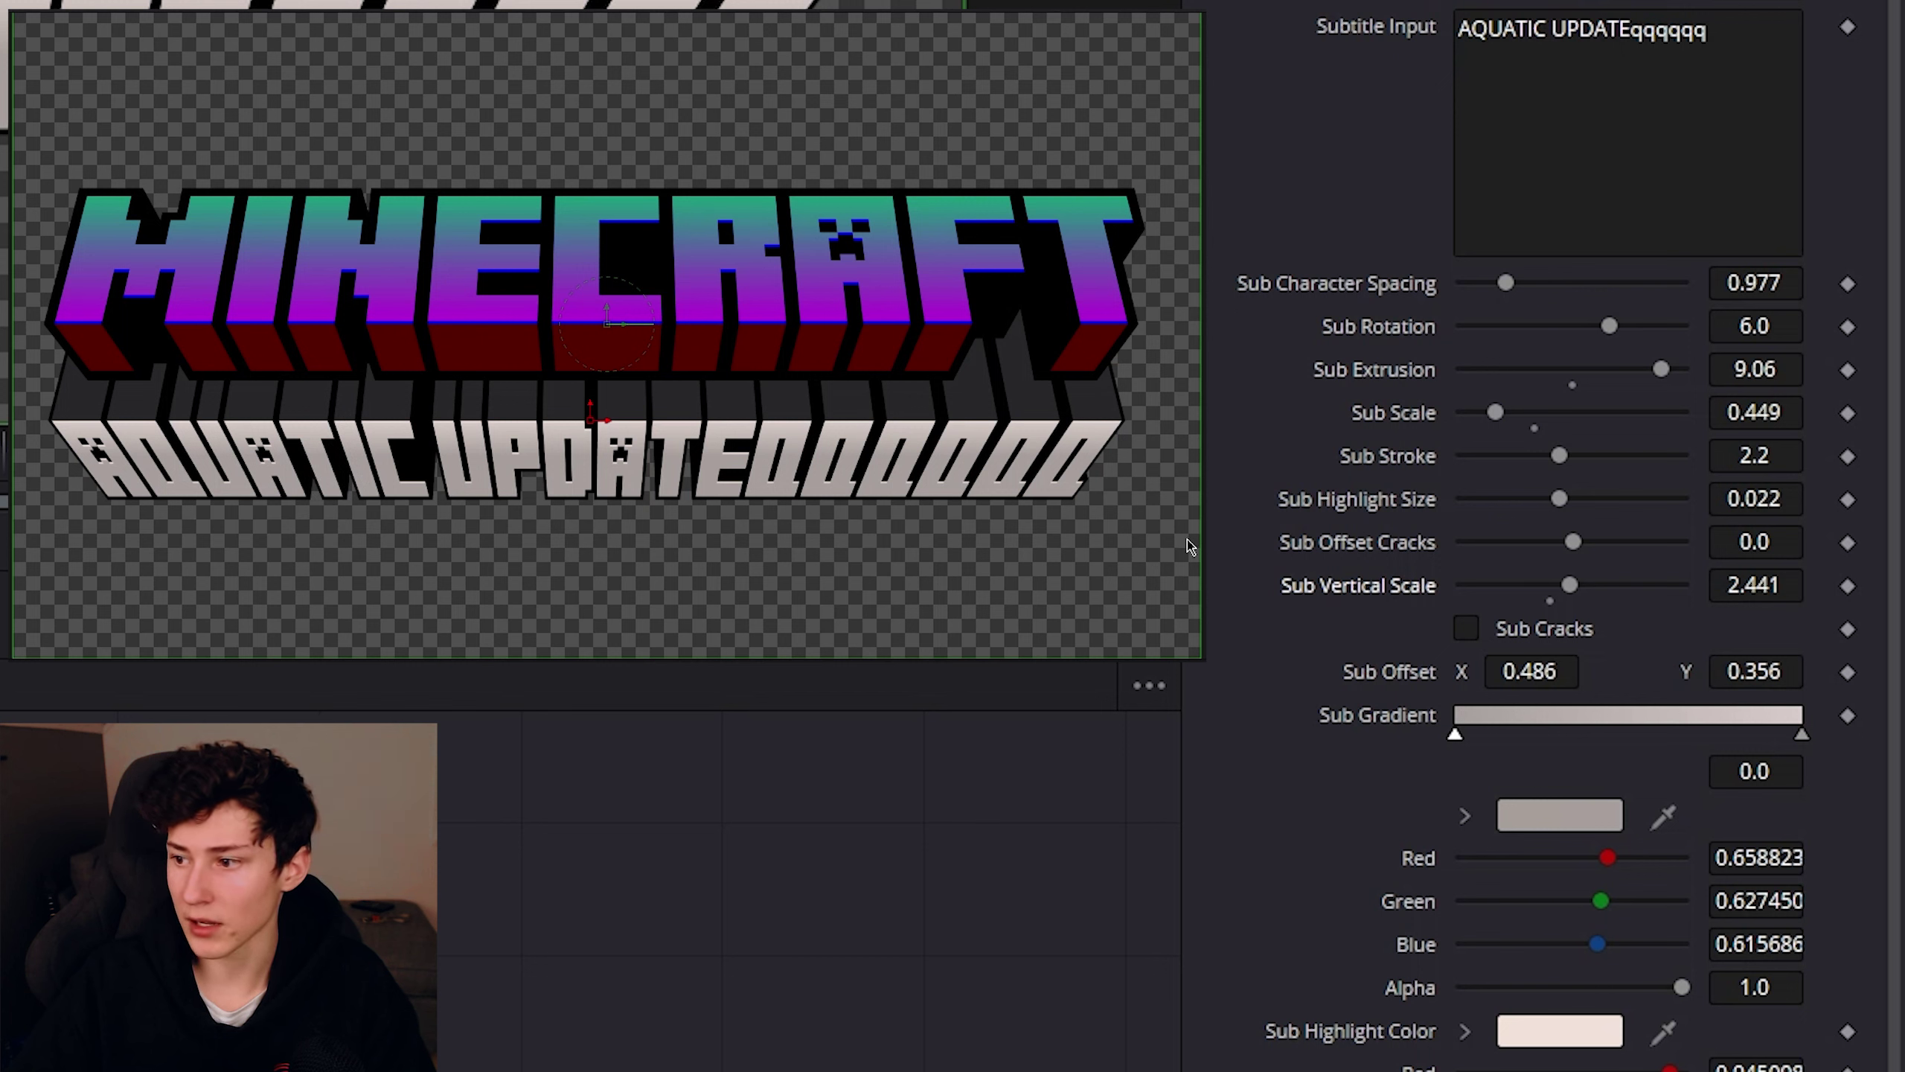
{"action": "left_click_drag", "start_coordinate": [1570, 586], "coordinate": [1589, 587]}
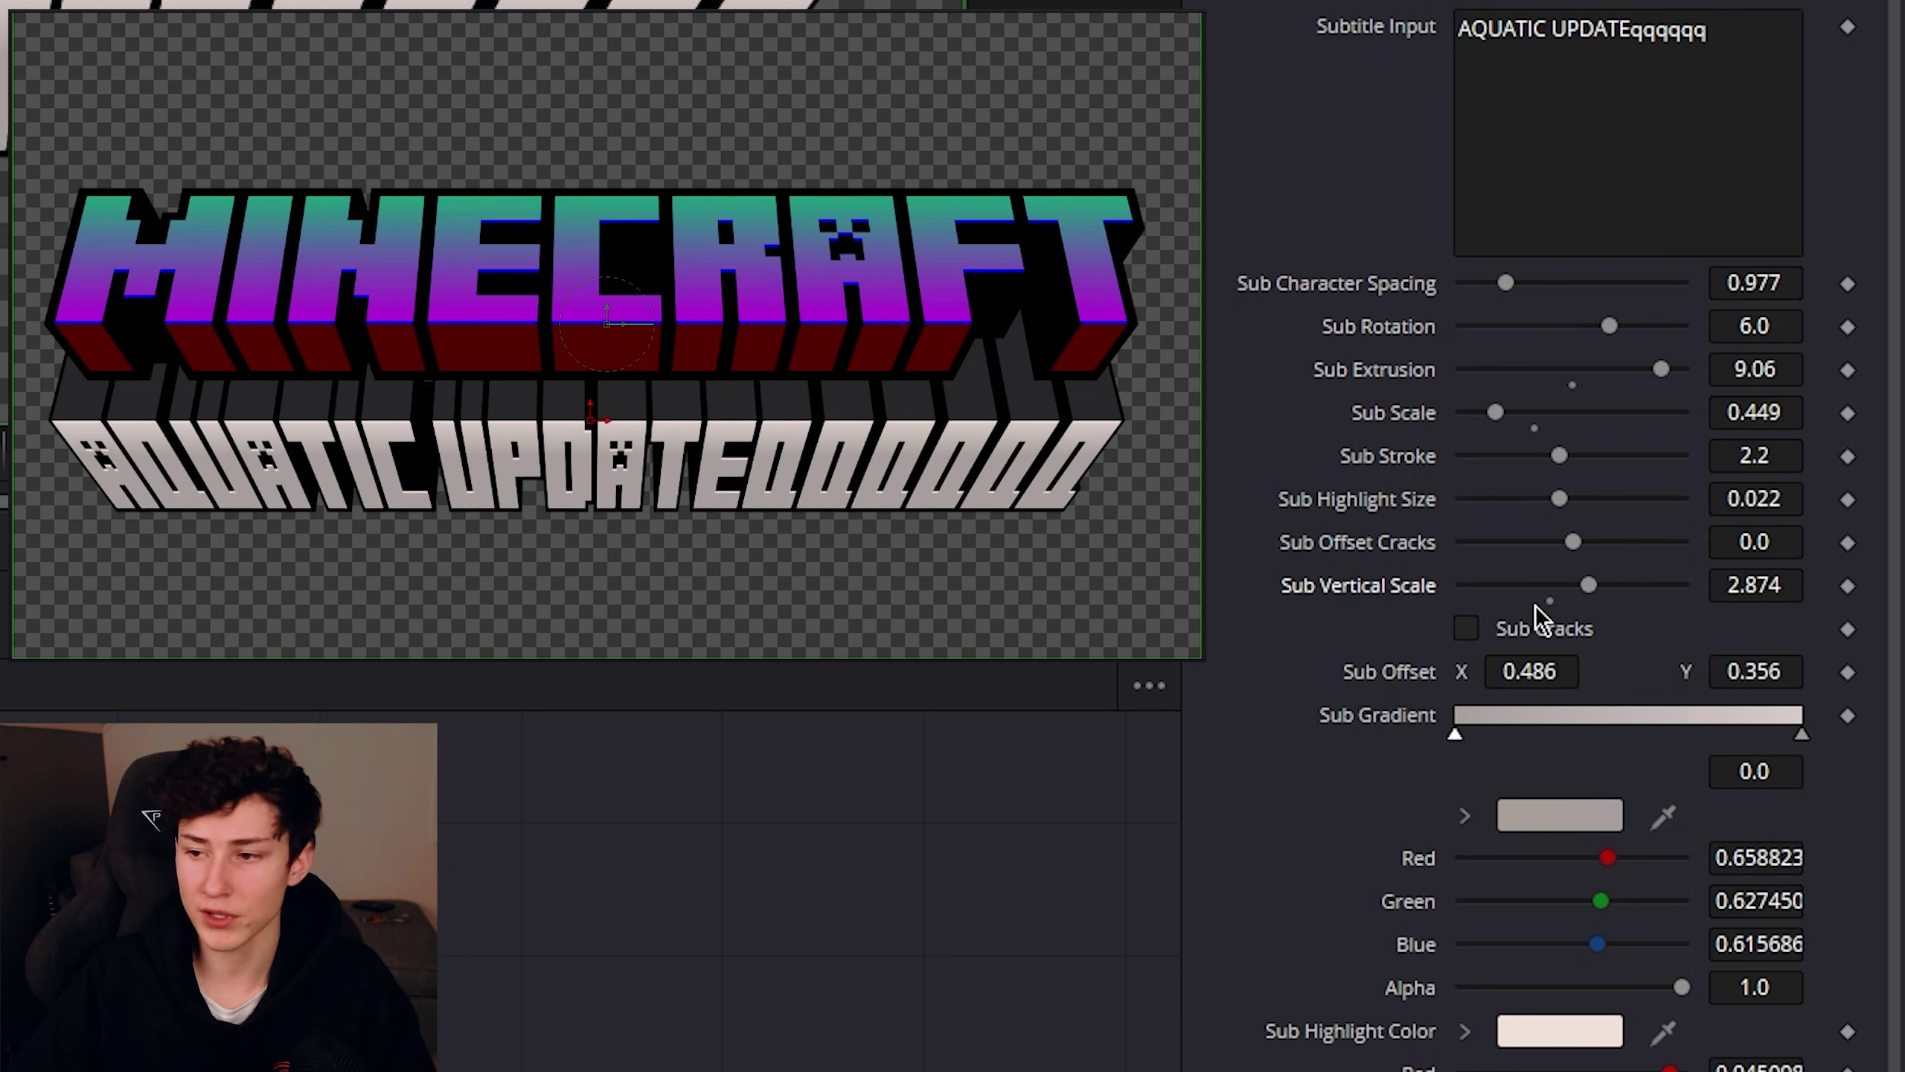
Trim the subtitle to 'AQUATIC UPDATE', set Sub Scale 0.685 and Vertical Scale 2.244, and enable Sub Cracks
{"action": "left_click", "coordinate": [1753, 26]}
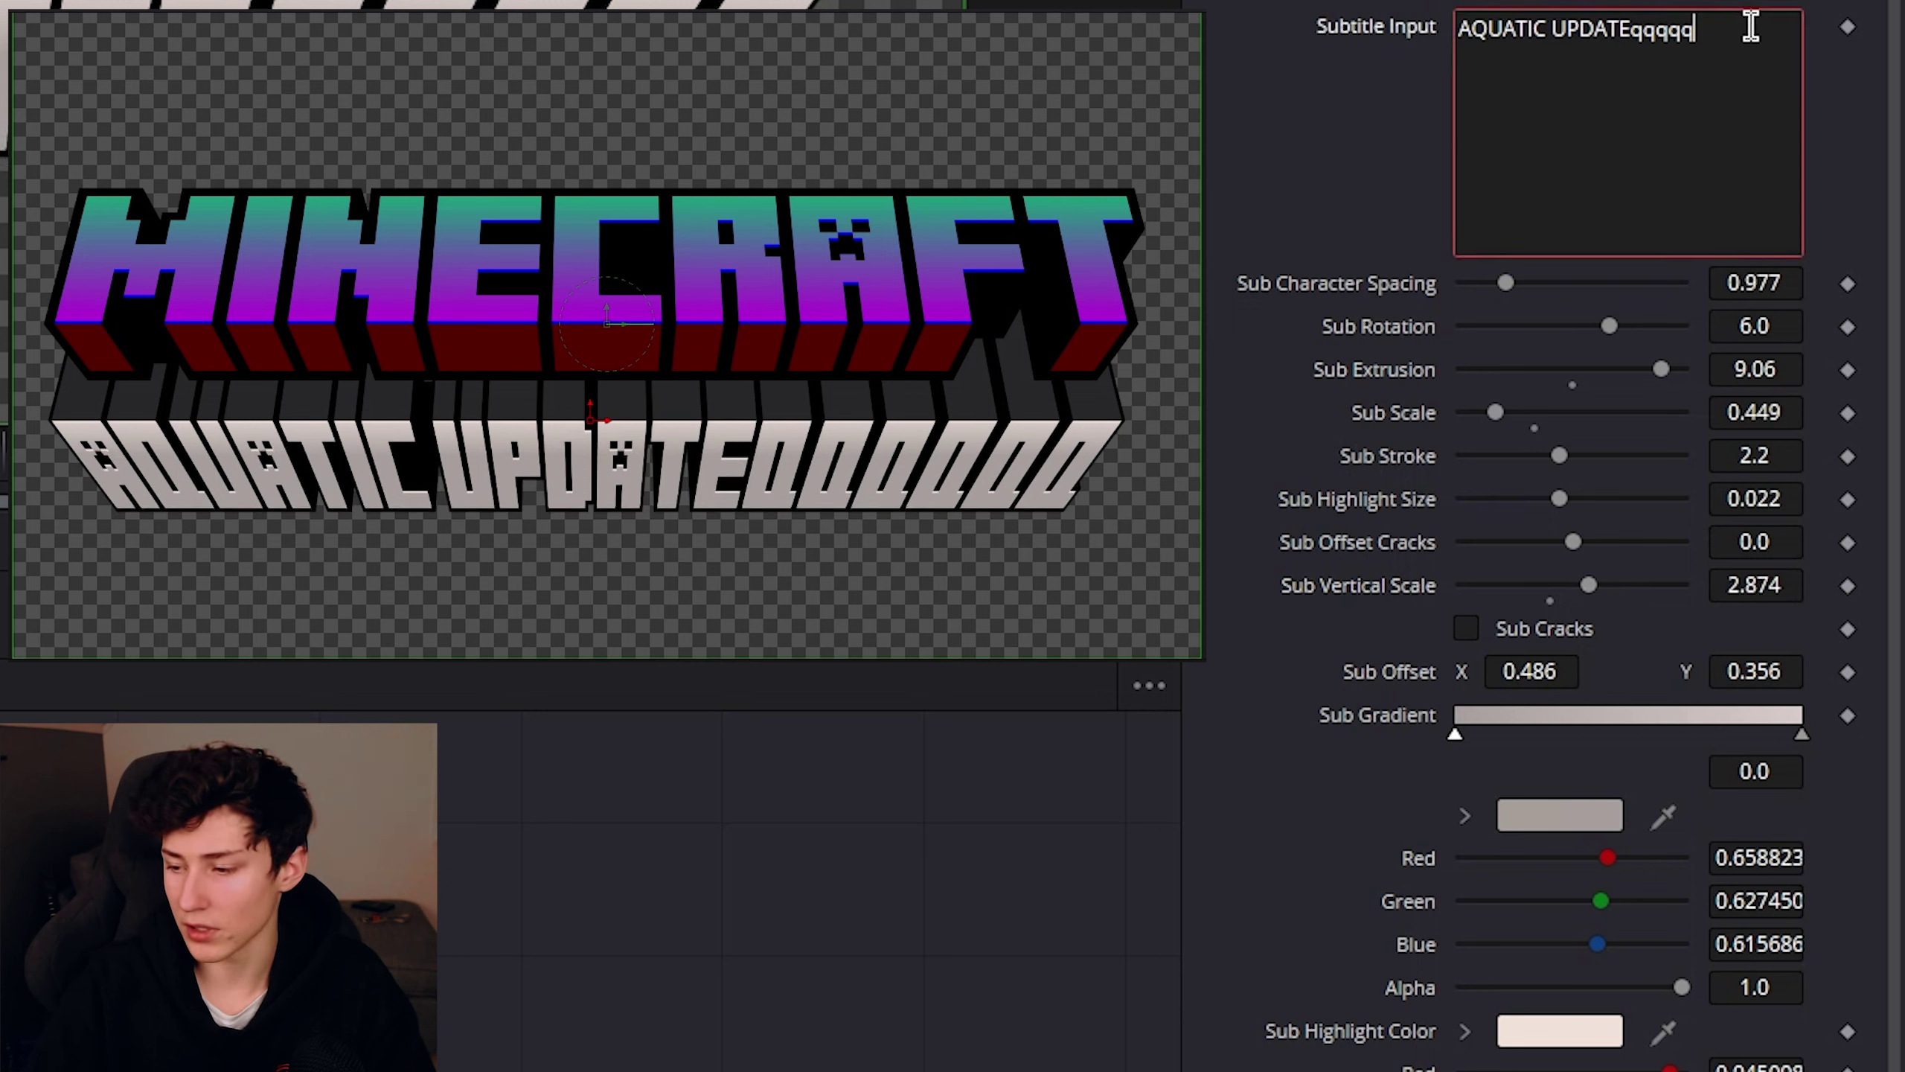
{"action": "key", "text": "BackSpace"}
{"action": "key", "text": "BackSpace"}
{"action": "key", "text": "BackSpace"}
{"action": "key", "text": "BackSpace"}
{"action": "key", "text": "BackSpace"}
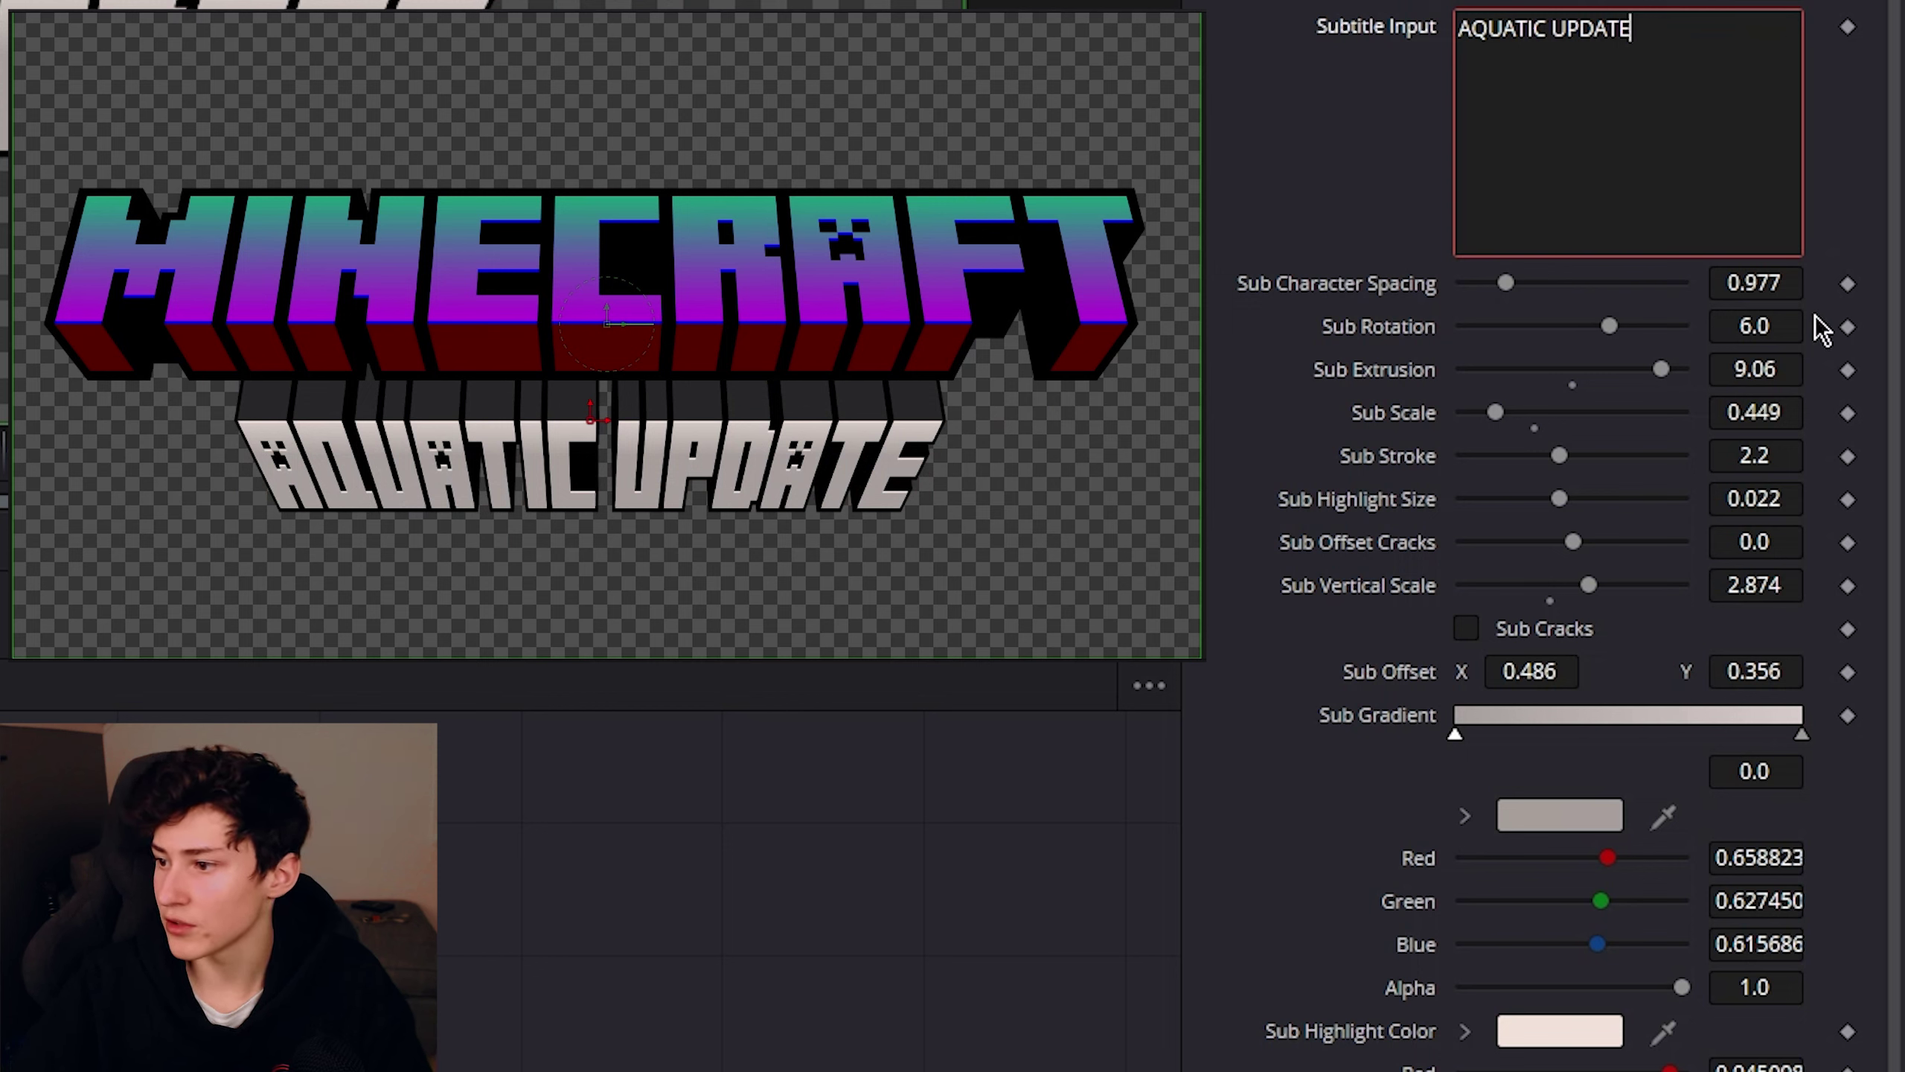
{"action": "left_click_drag", "start_coordinate": [1496, 412], "coordinate": [1507, 414]}
{"action": "right_click", "coordinate": [1507, 414]}
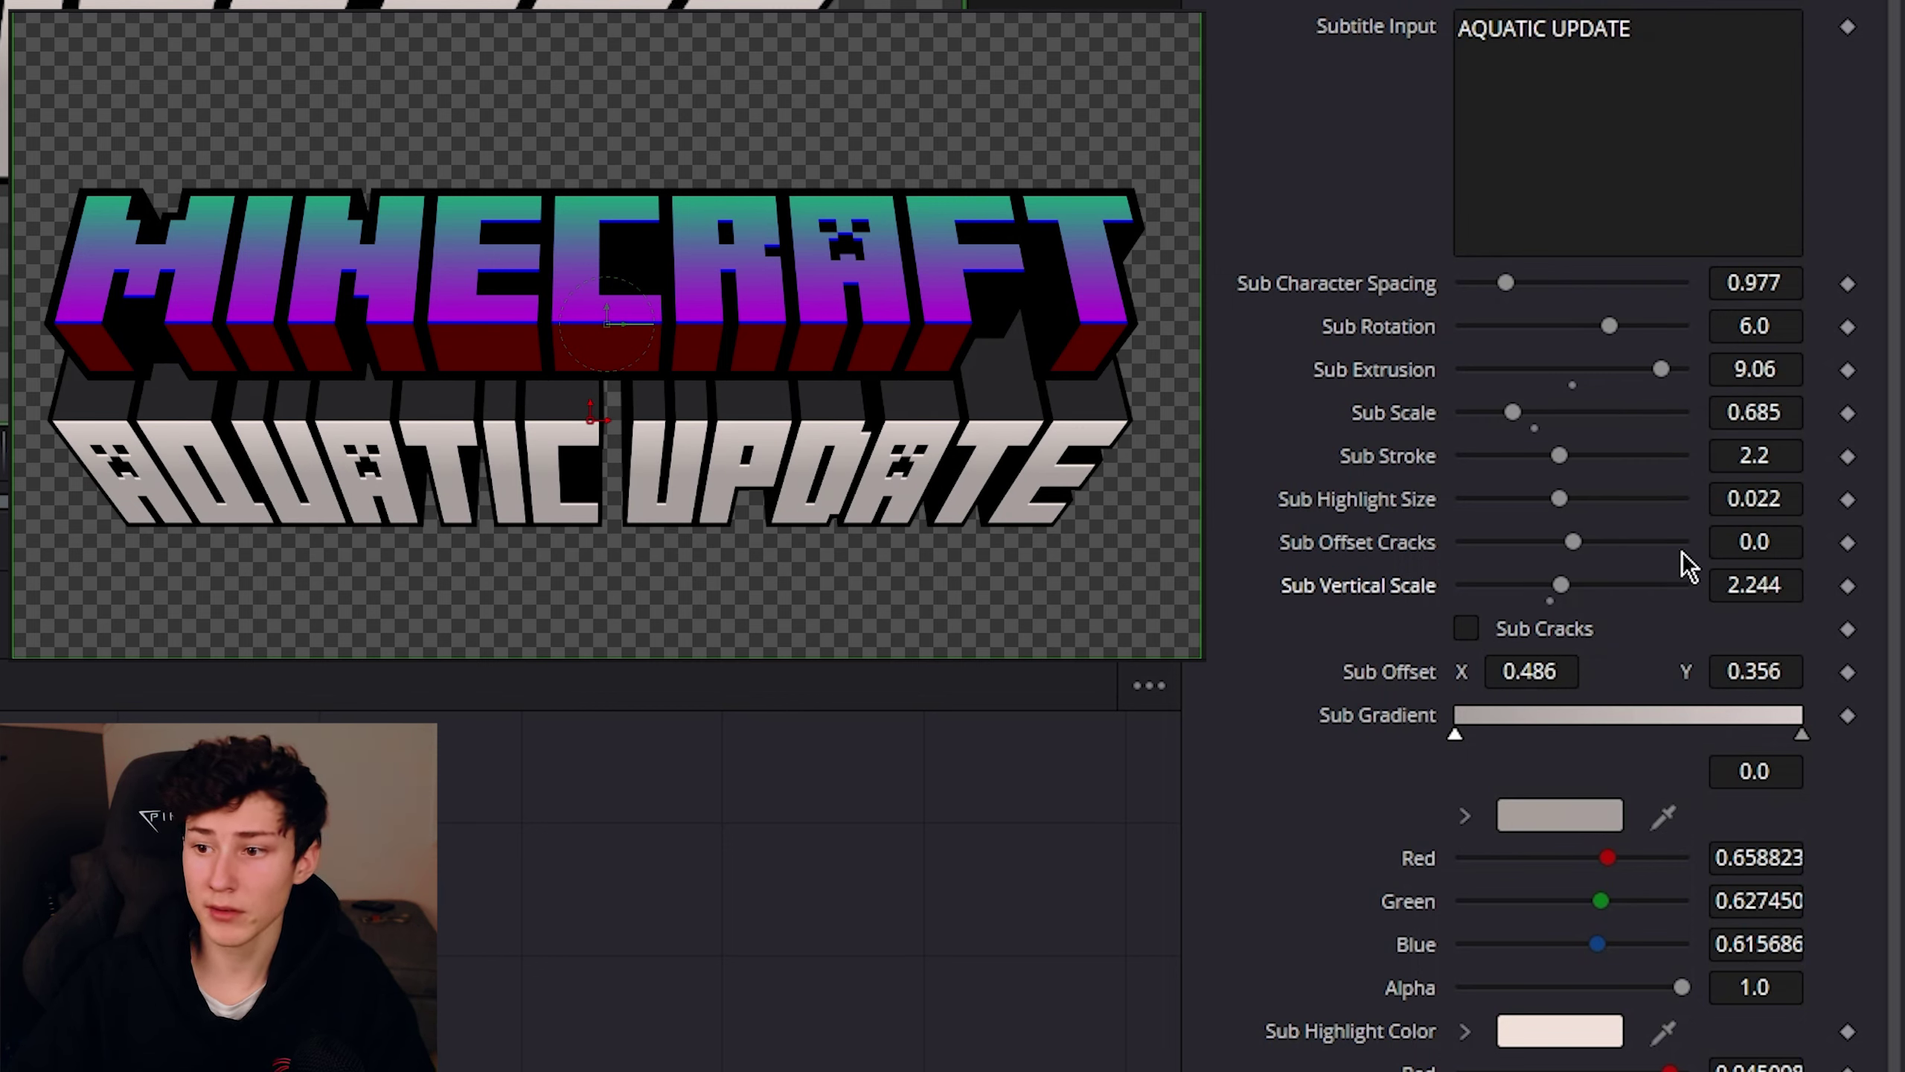
{"action": "scroll", "coordinate": [1681, 546], "scroll_direction": "down", "scroll_amount": 4}
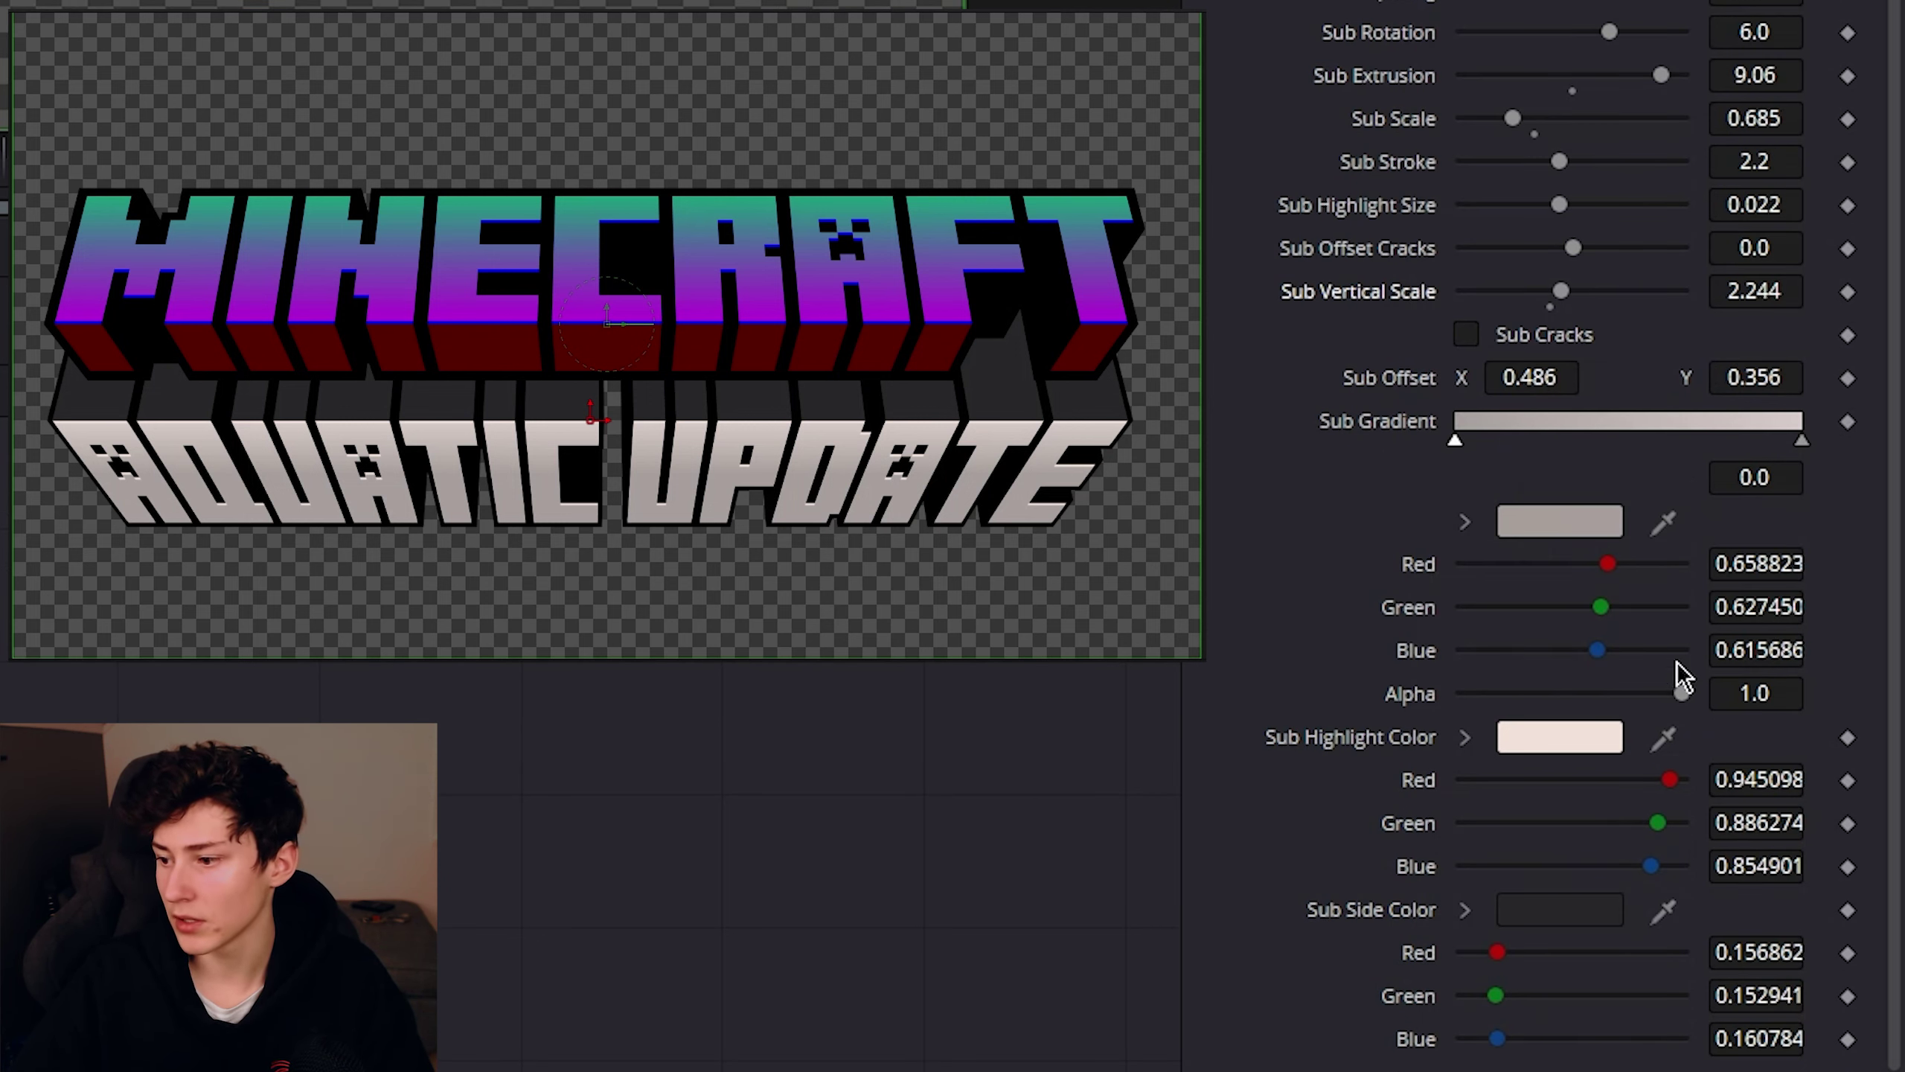
{"action": "left_click", "coordinate": [1463, 337]}
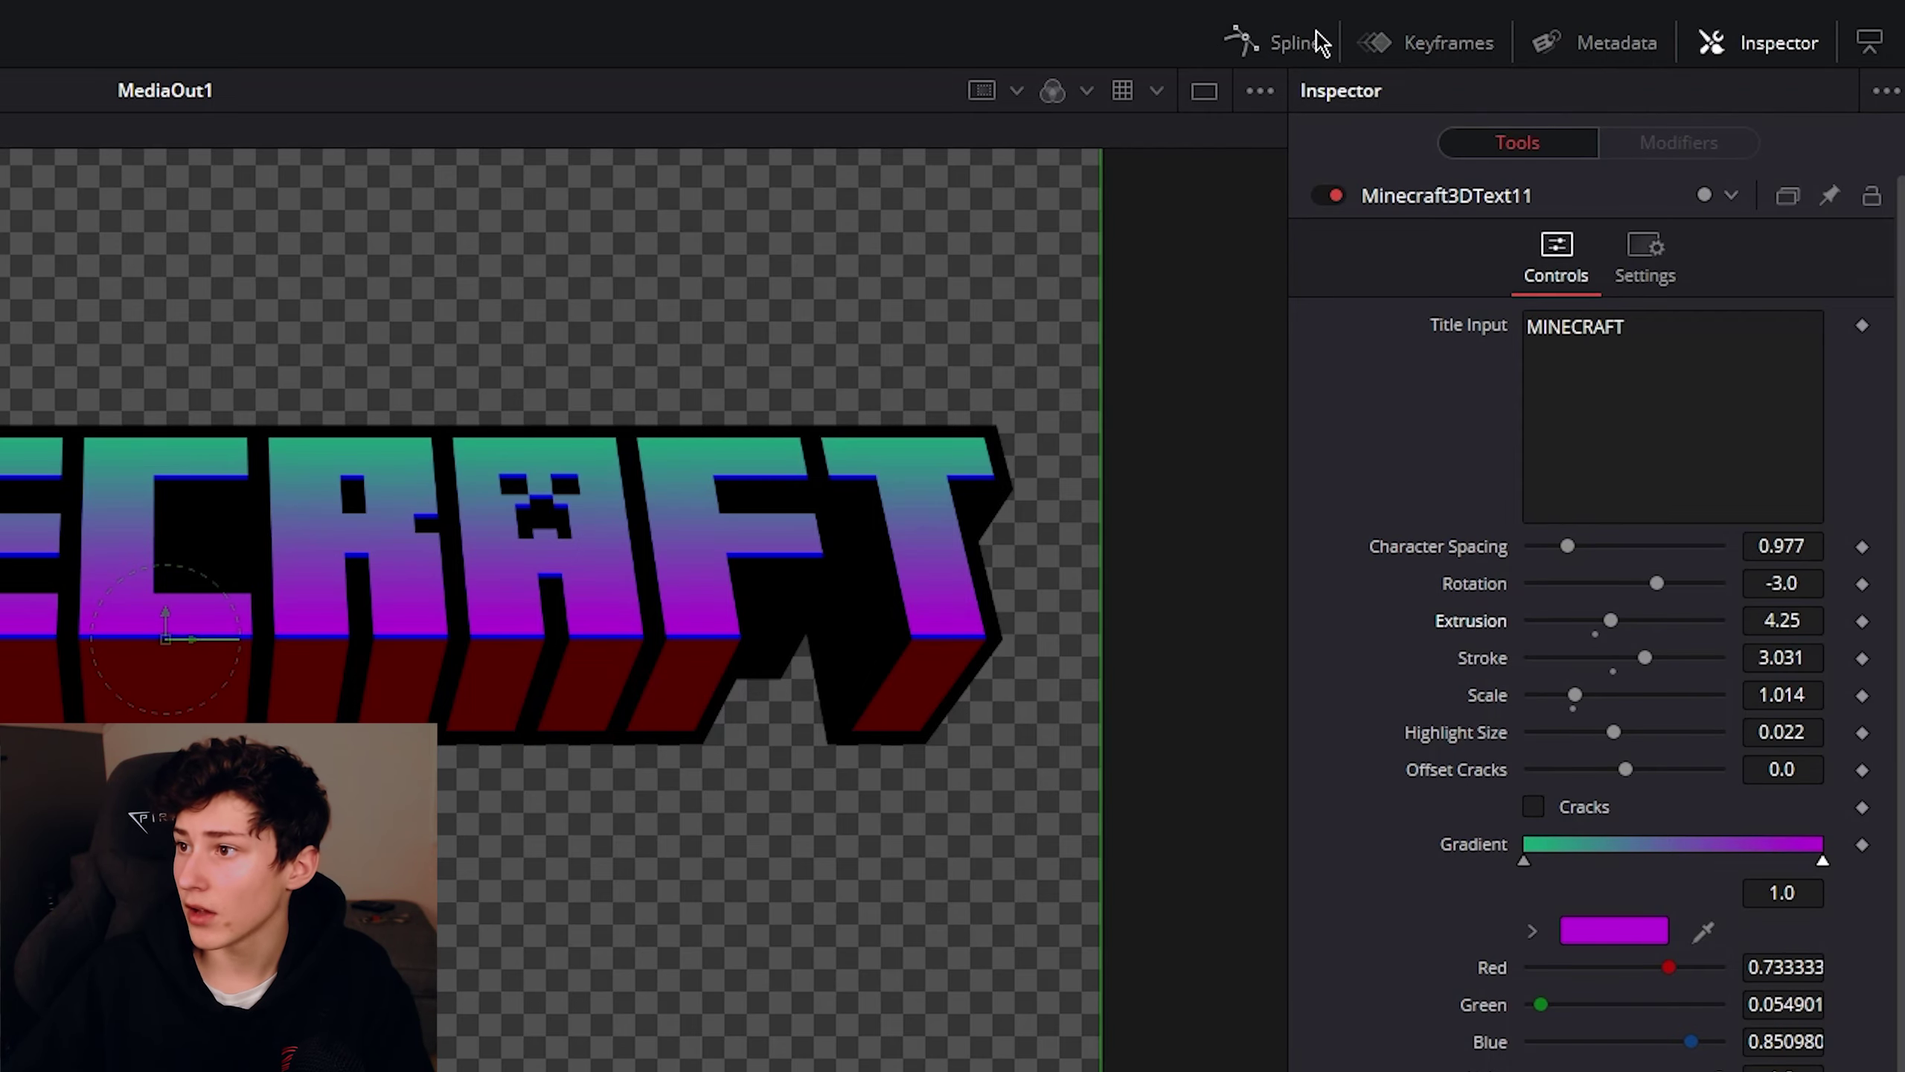
In the Spline editor, keyframe Character Spacing at 0.977 on frame 61
{"action": "left_click", "coordinate": [1278, 47]}
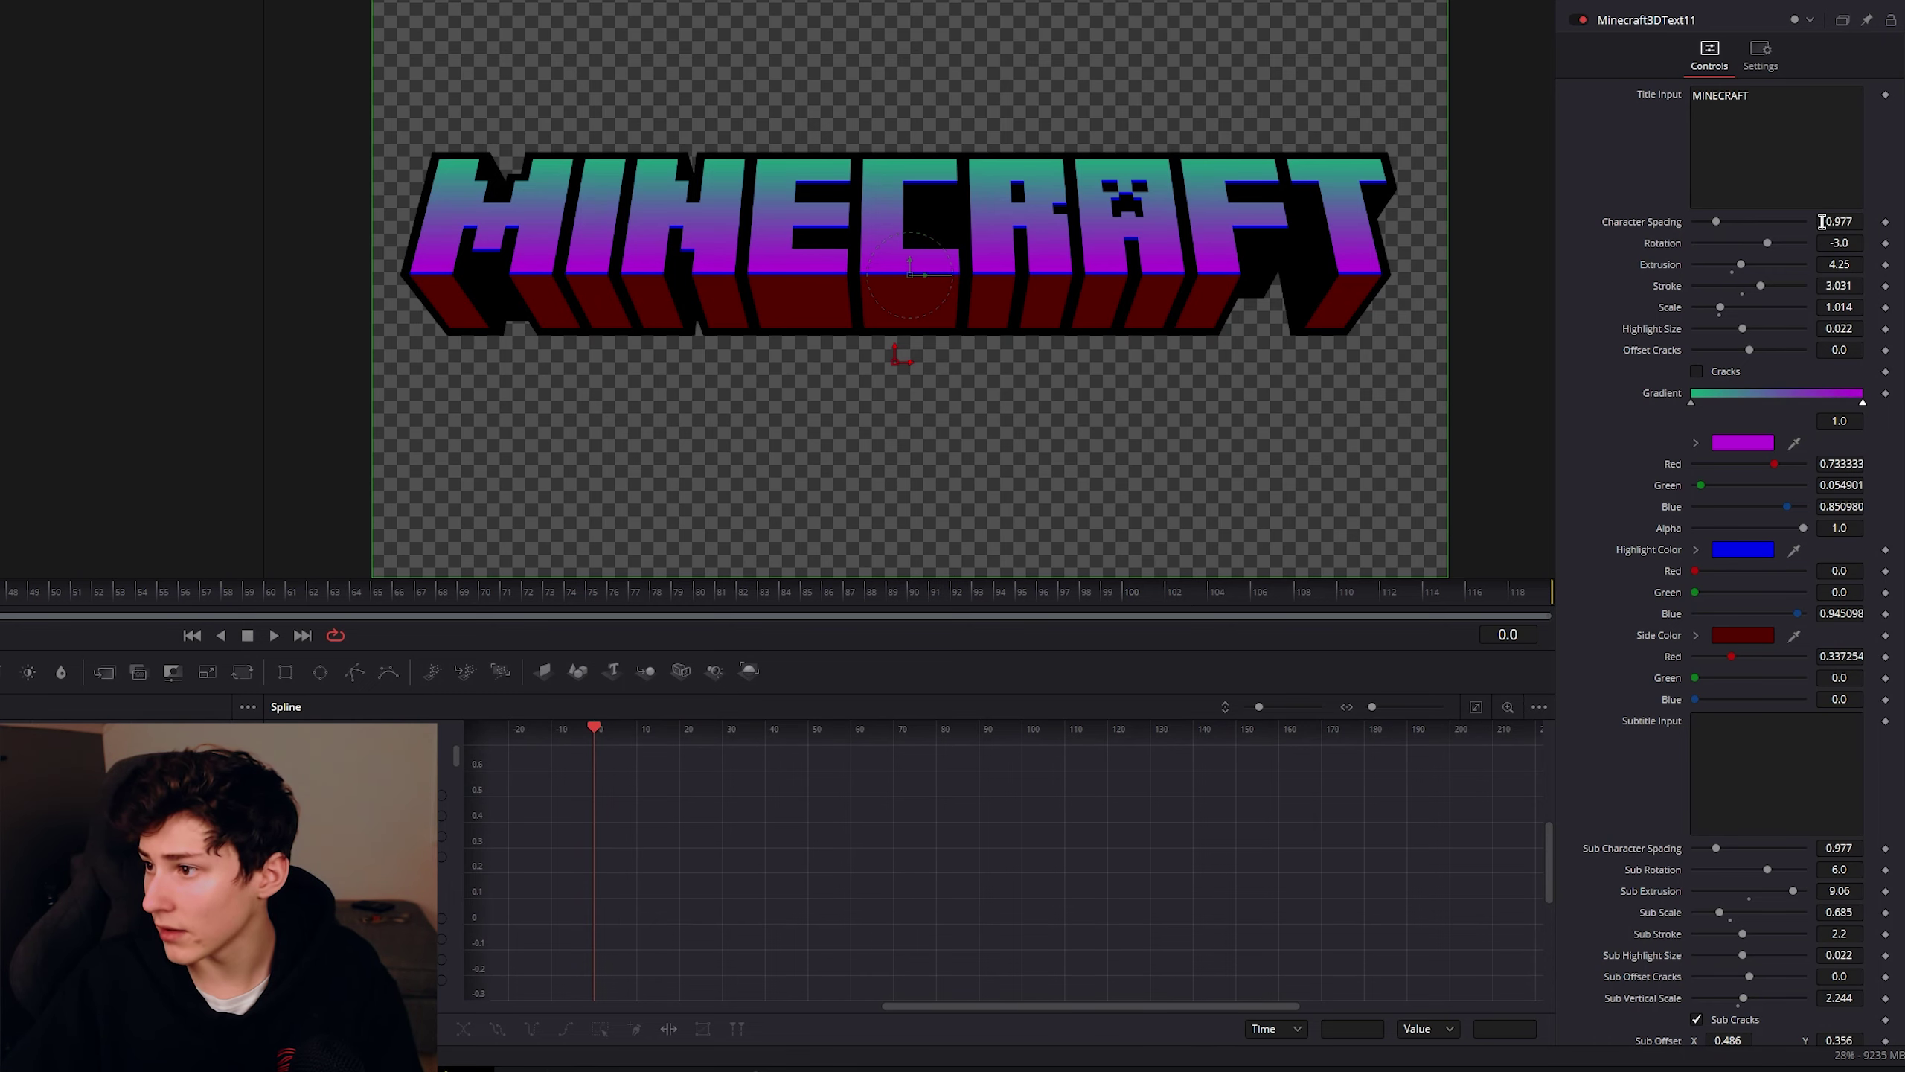
{"action": "left_click", "coordinate": [1886, 222]}
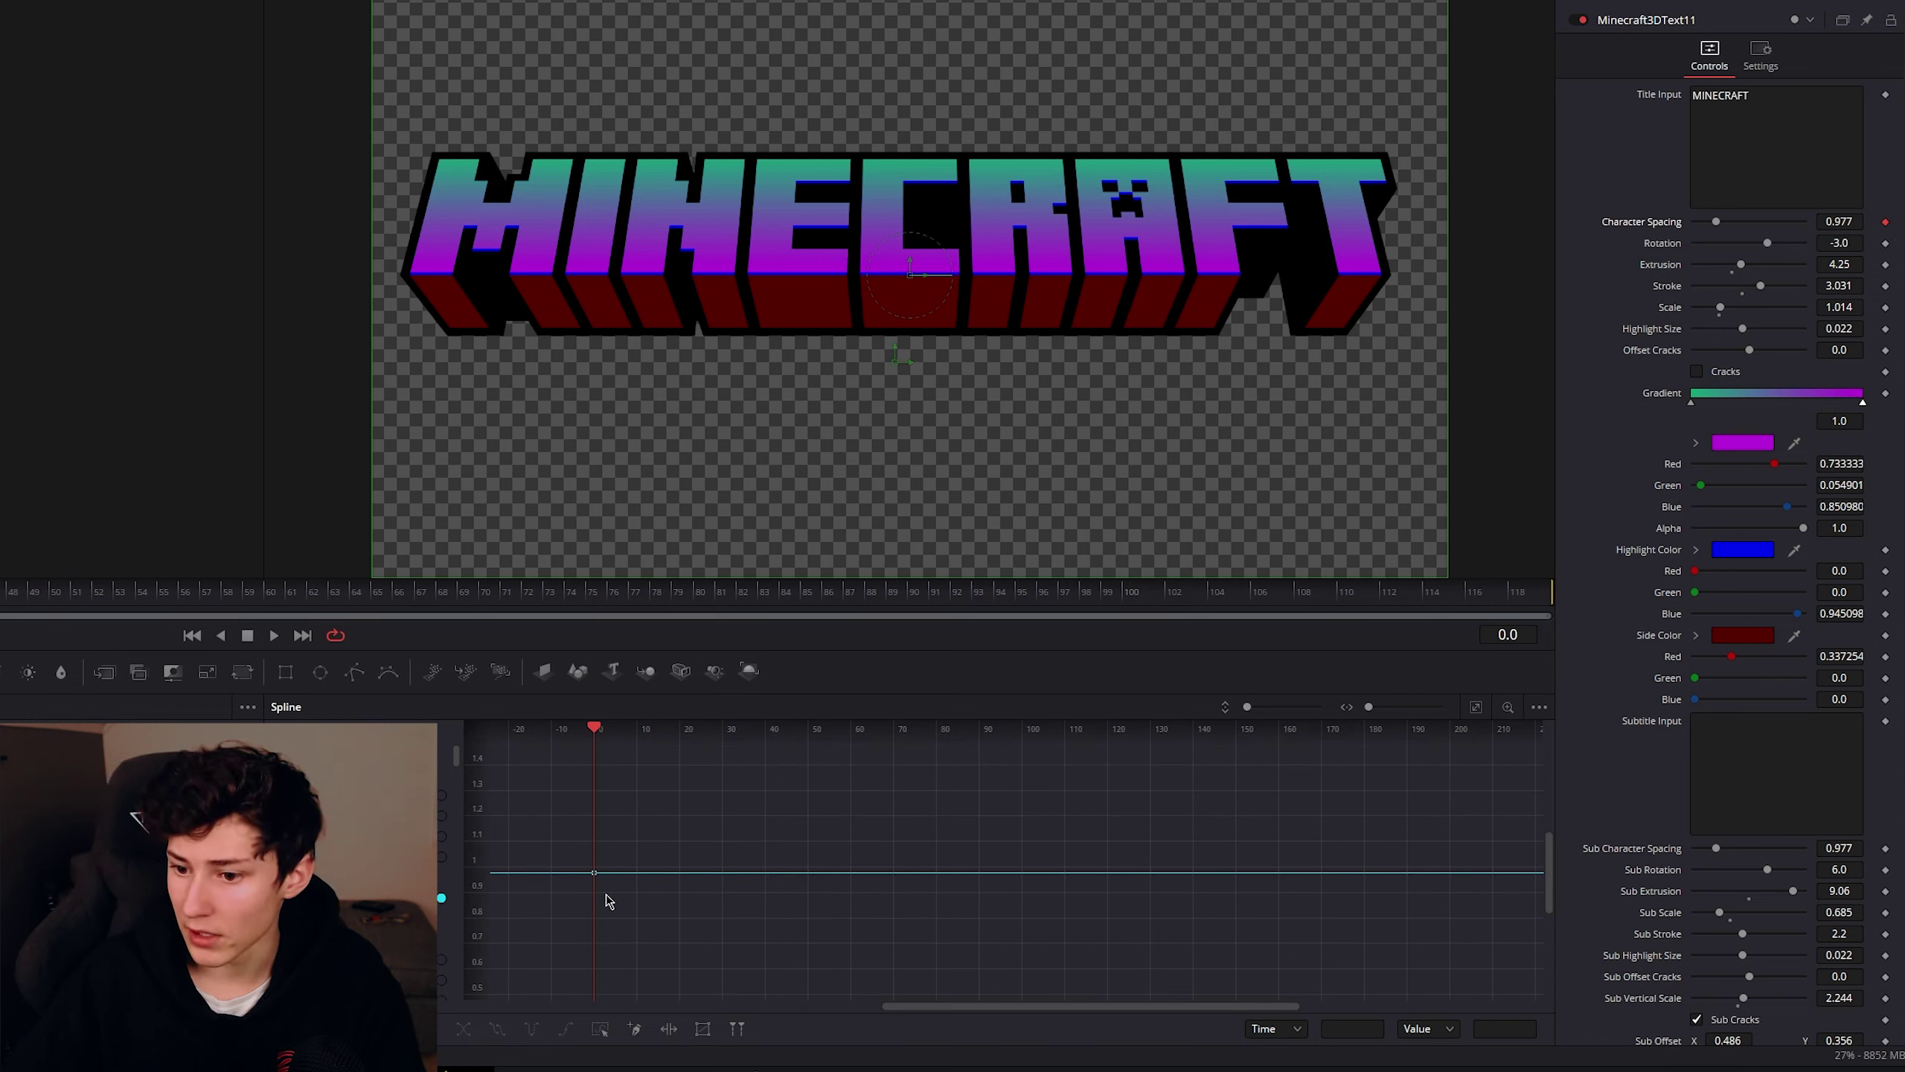
{"action": "left_click", "coordinate": [616, 731]}
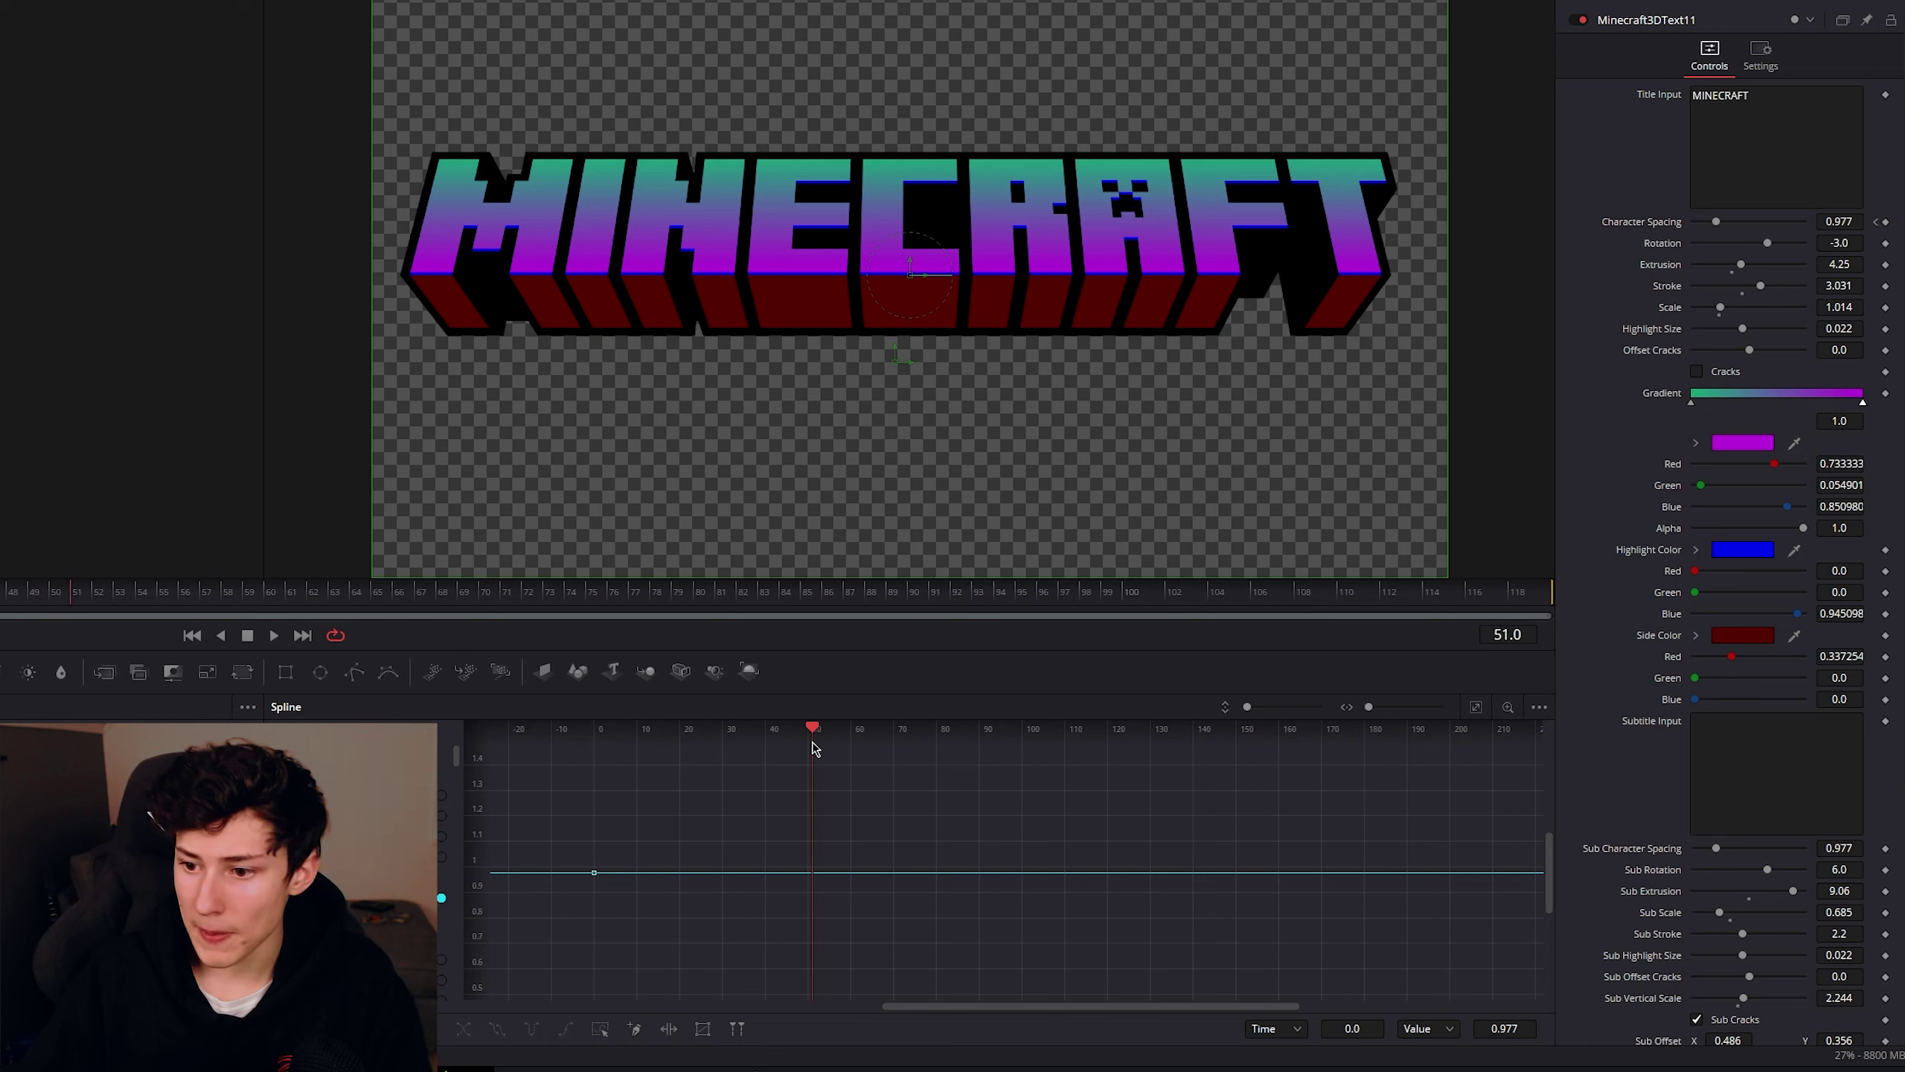
{"action": "left_click_drag", "start_coordinate": [816, 748], "coordinate": [857, 749]}
{"action": "left_click", "coordinate": [930, 791]}
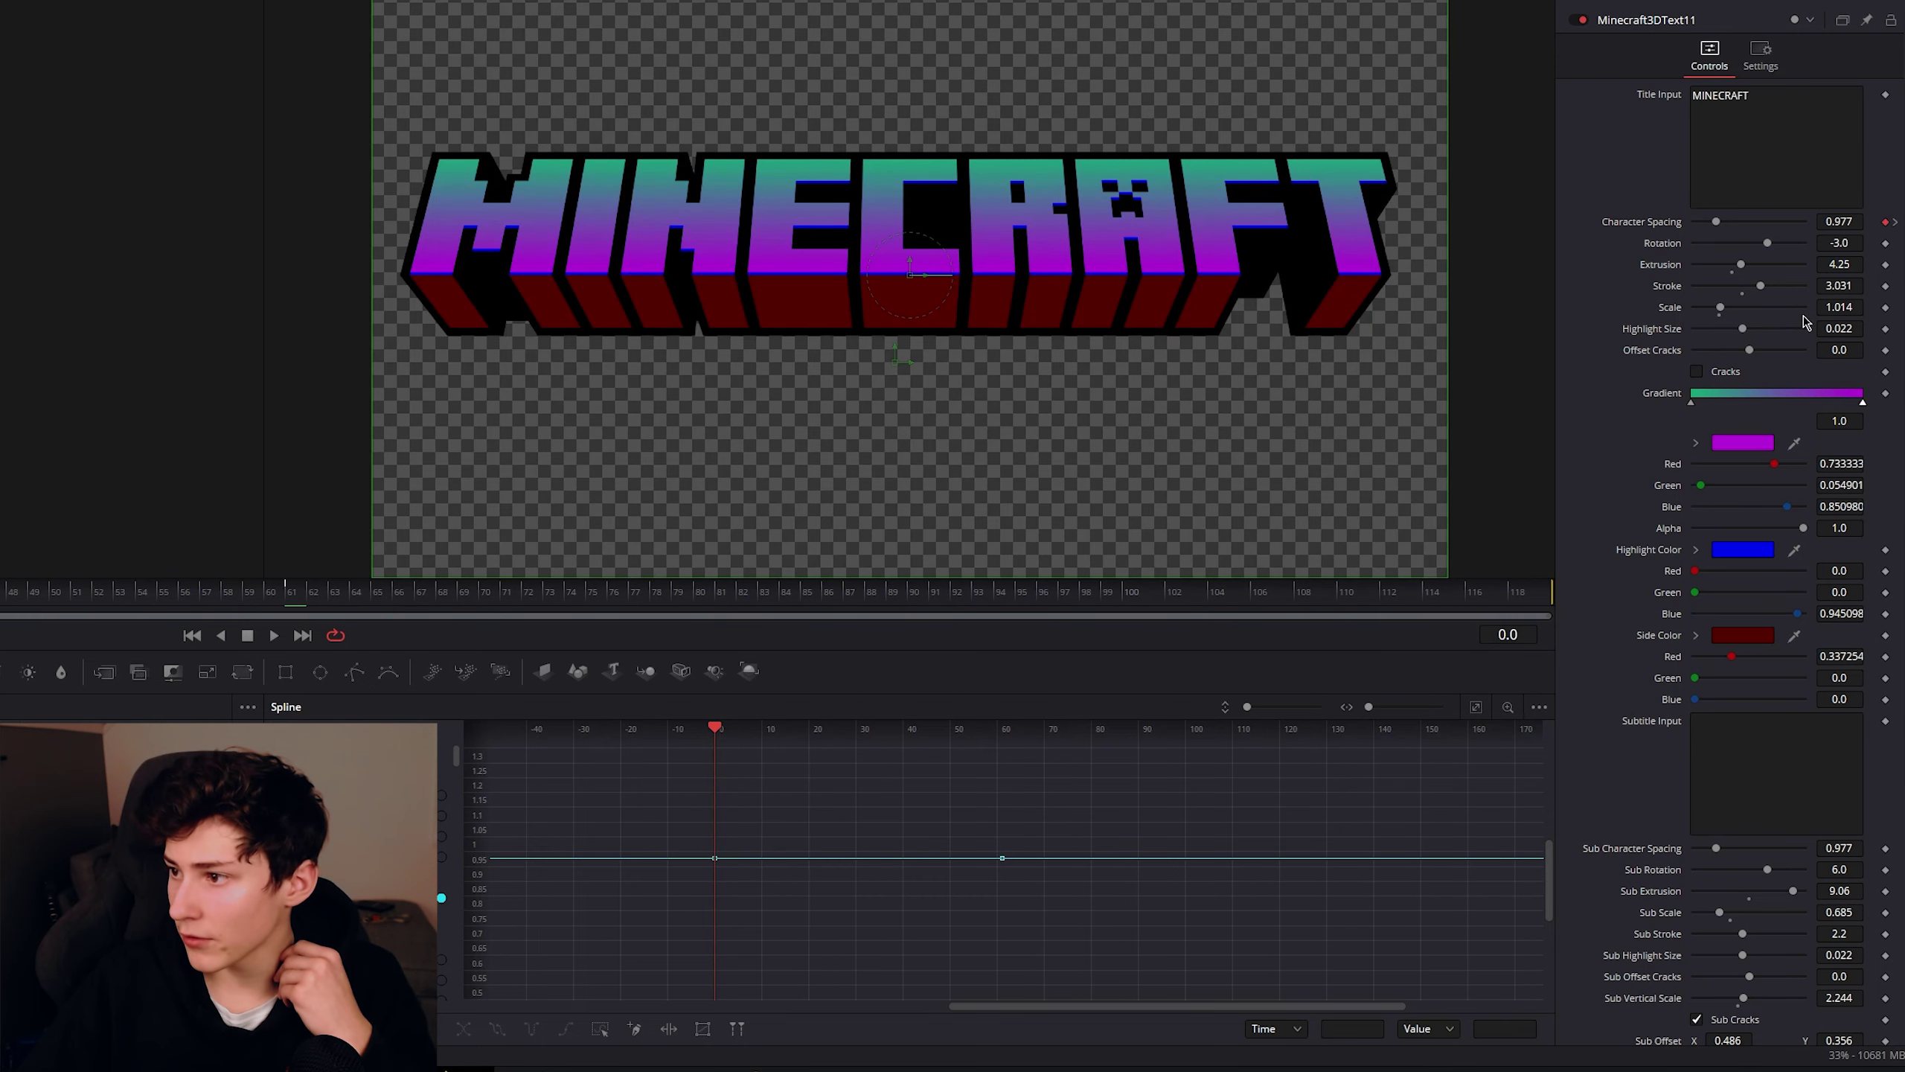
Set Character Spacing to about 2.8 at frame 0 and play back the animation
{"action": "left_click_drag", "start_coordinate": [1715, 221], "coordinate": [1760, 227]}
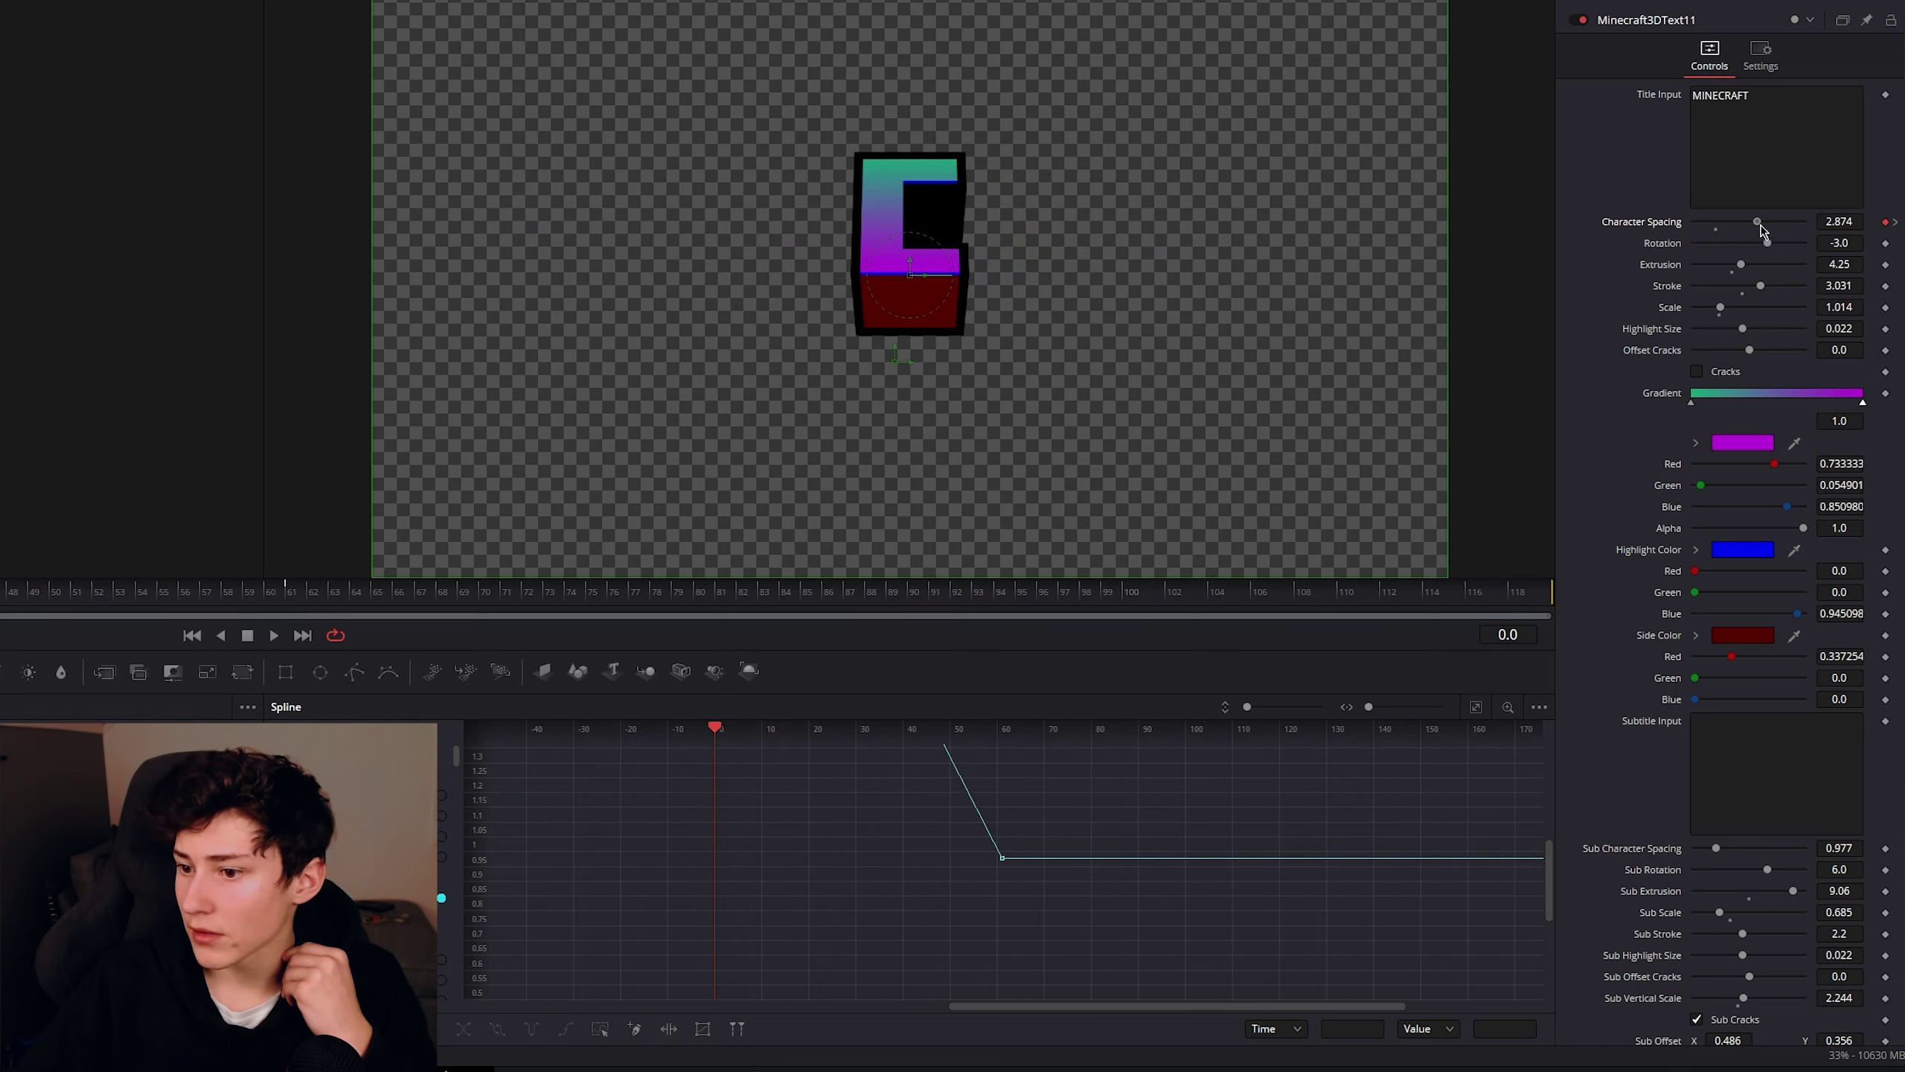
{"action": "scroll", "coordinate": [477, 855], "scroll_direction": "up", "scroll_amount": 3}
{"action": "scroll", "coordinate": [479, 838], "scroll_direction": "down", "scroll_amount": 4}
{"action": "key", "text": "space"}
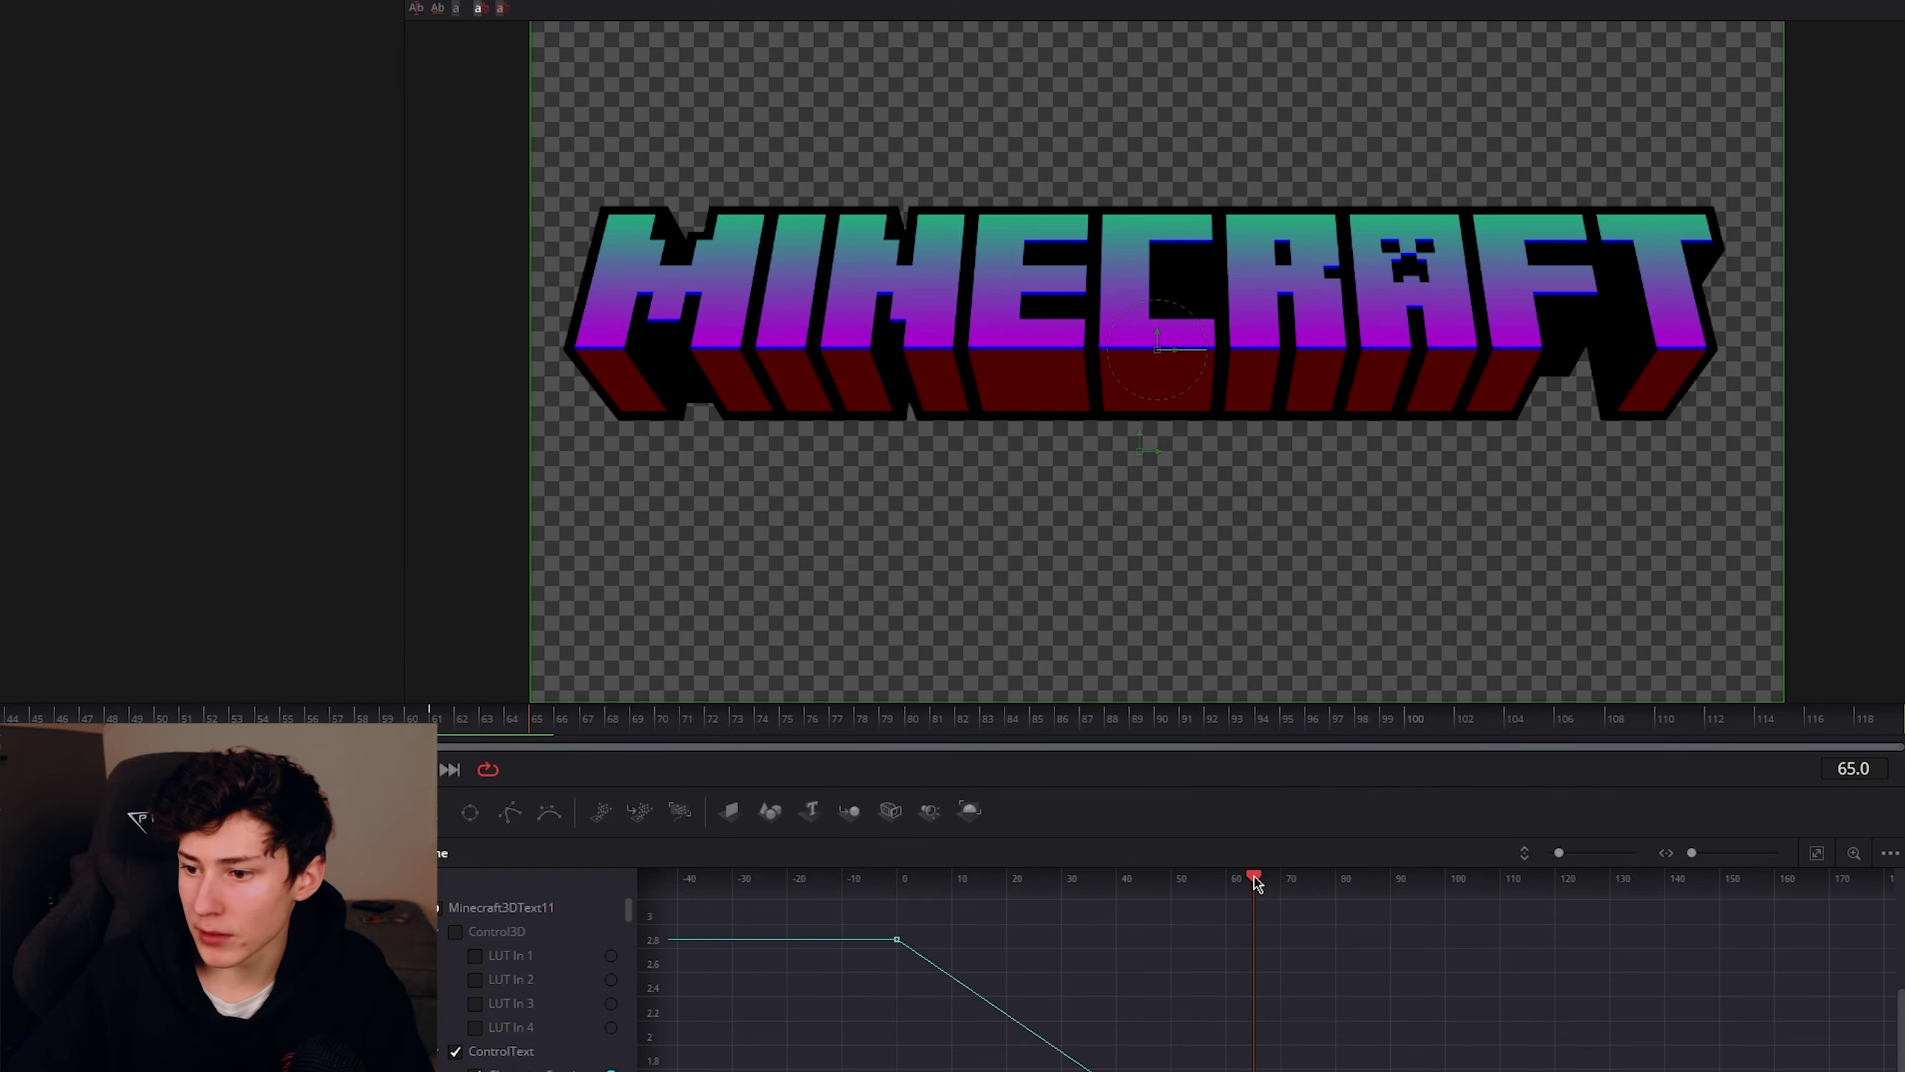
{"action": "left_click_drag", "start_coordinate": [1256, 884], "coordinate": [894, 904]}
{"action": "key", "text": "space"}
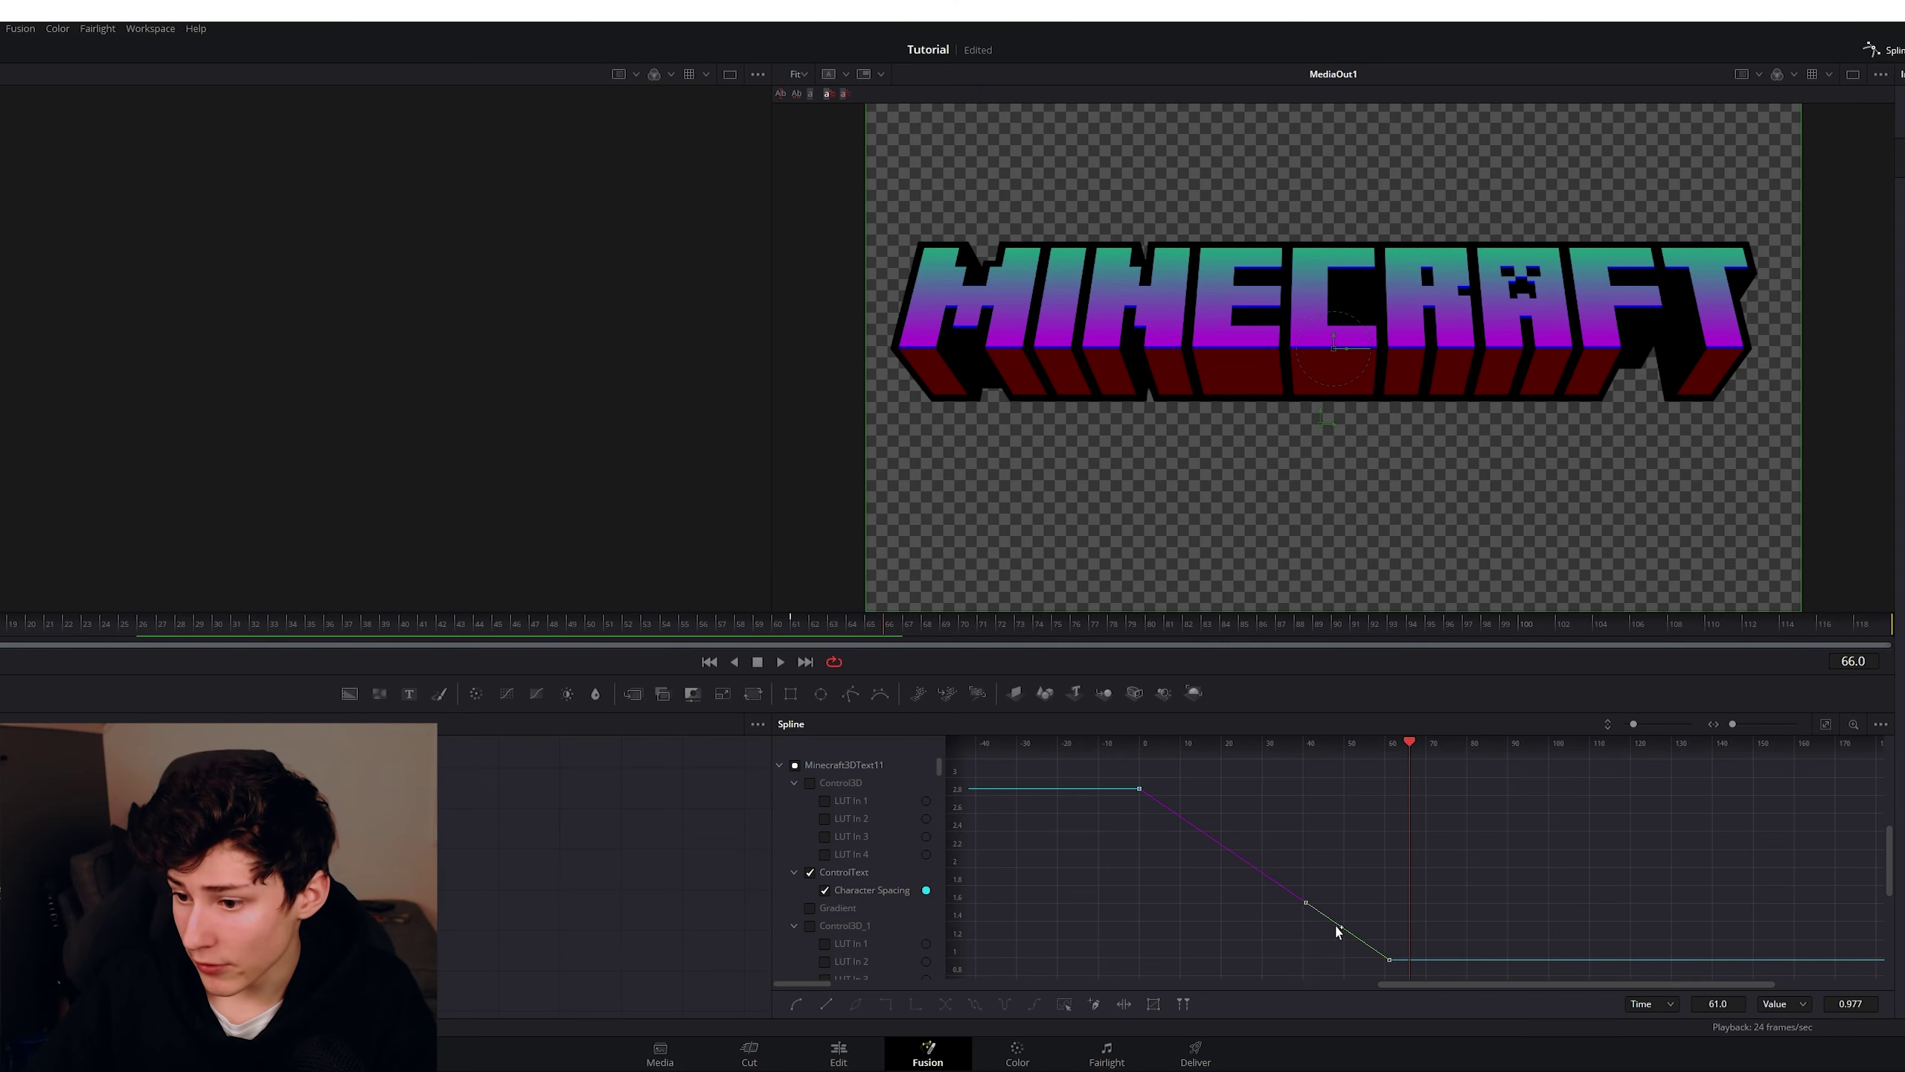
Drag both Character Spacing keyframe handles to form an ease-in, ease-out S-curve
{"action": "left_click_drag", "start_coordinate": [1303, 917], "coordinate": [1322, 968]}
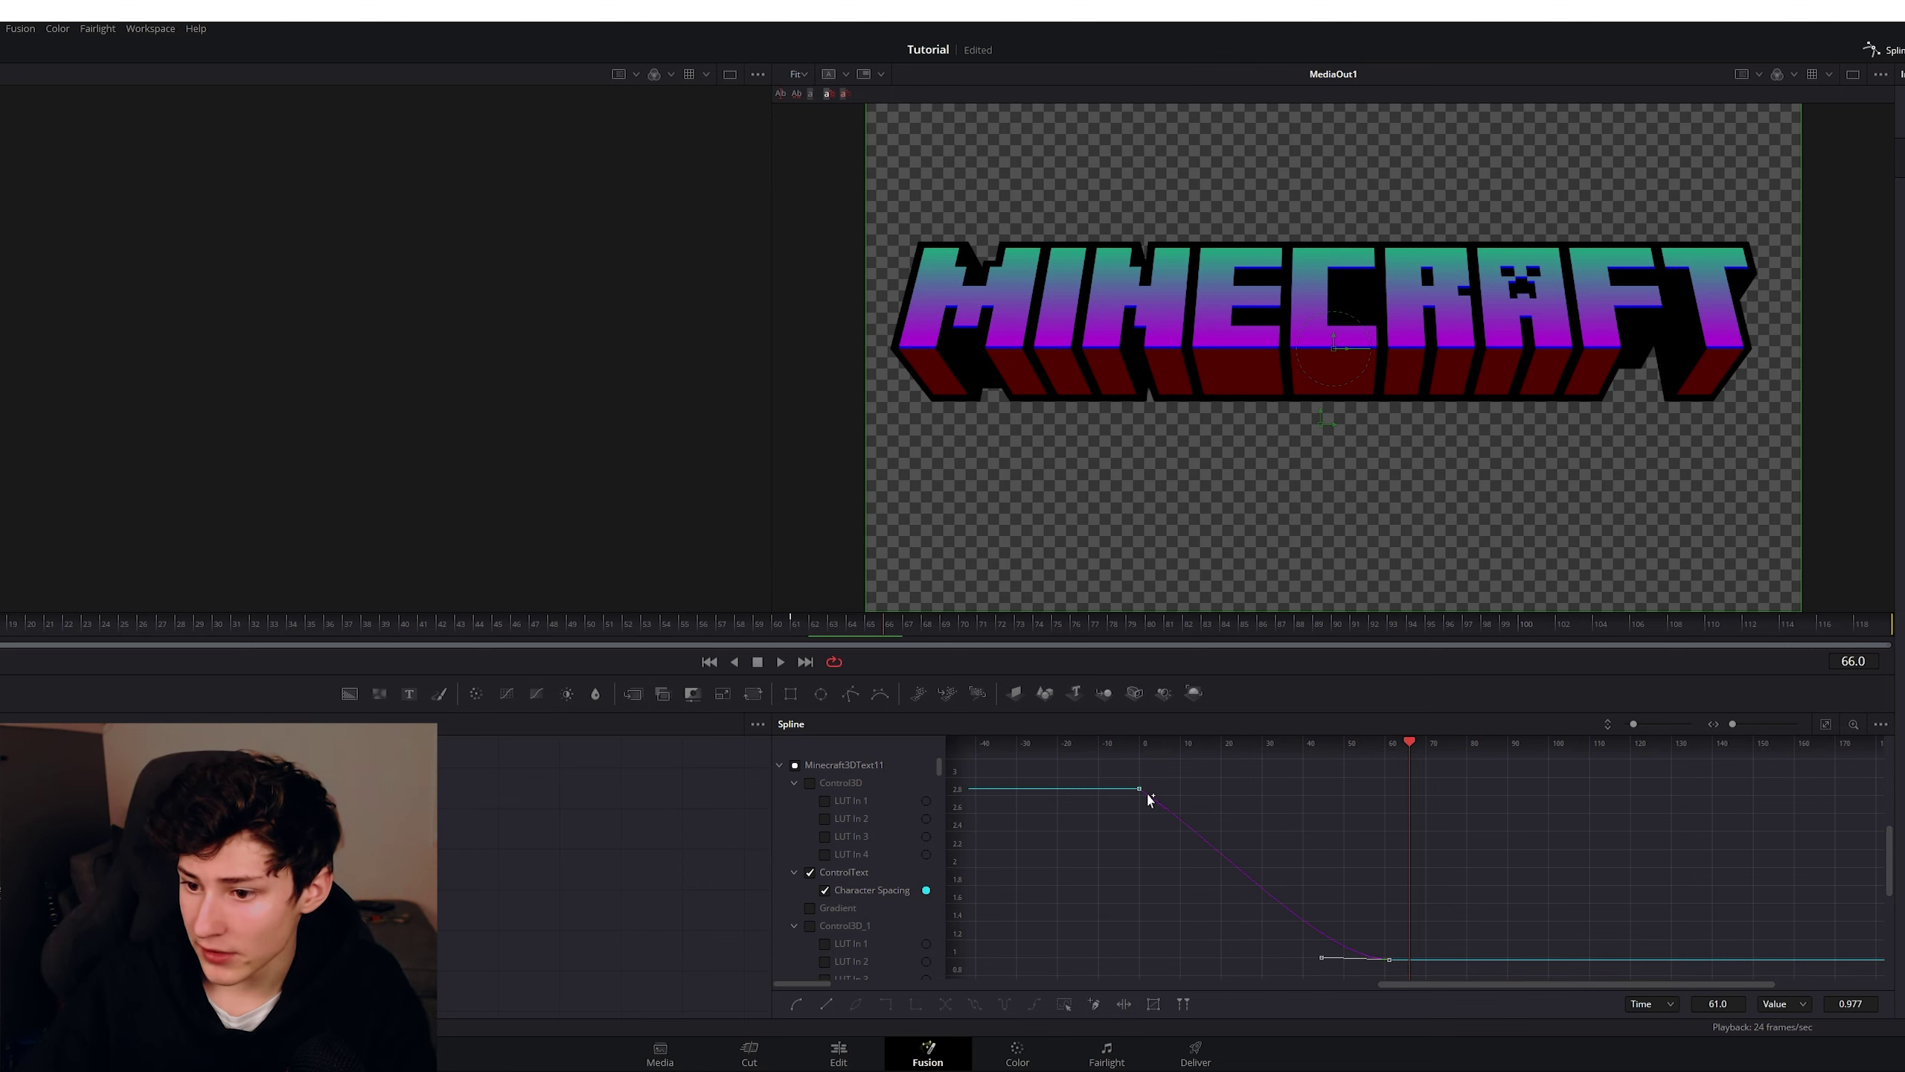
{"action": "left_click_drag", "start_coordinate": [1228, 853], "coordinate": [1318, 790]}
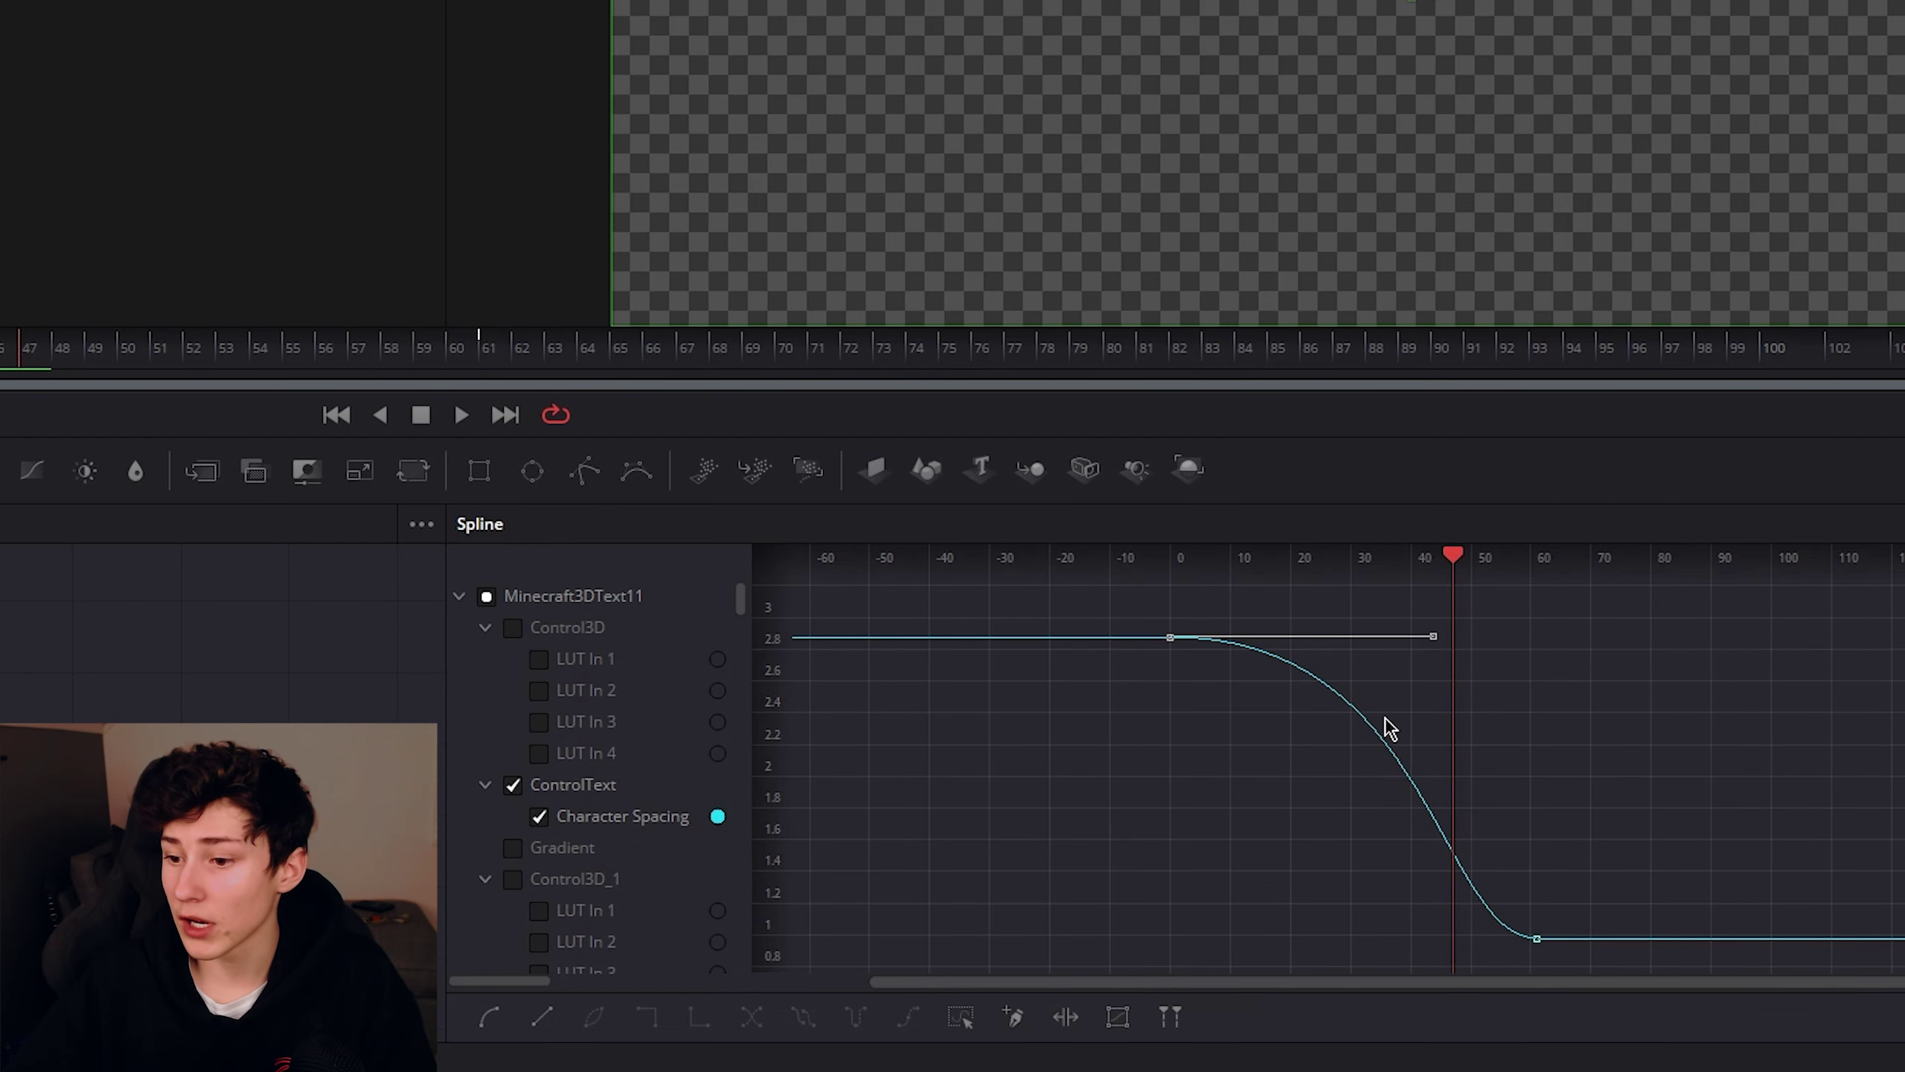
{"action": "mouse_move", "coordinate": [1639, 758]}
{"action": "left_mouse_down"}
{"action": "mouse_move", "coordinate": [1680, 760]}
{"action": "mouse_move", "coordinate": [1640, 771]}
{"action": "left_mouse_up"}
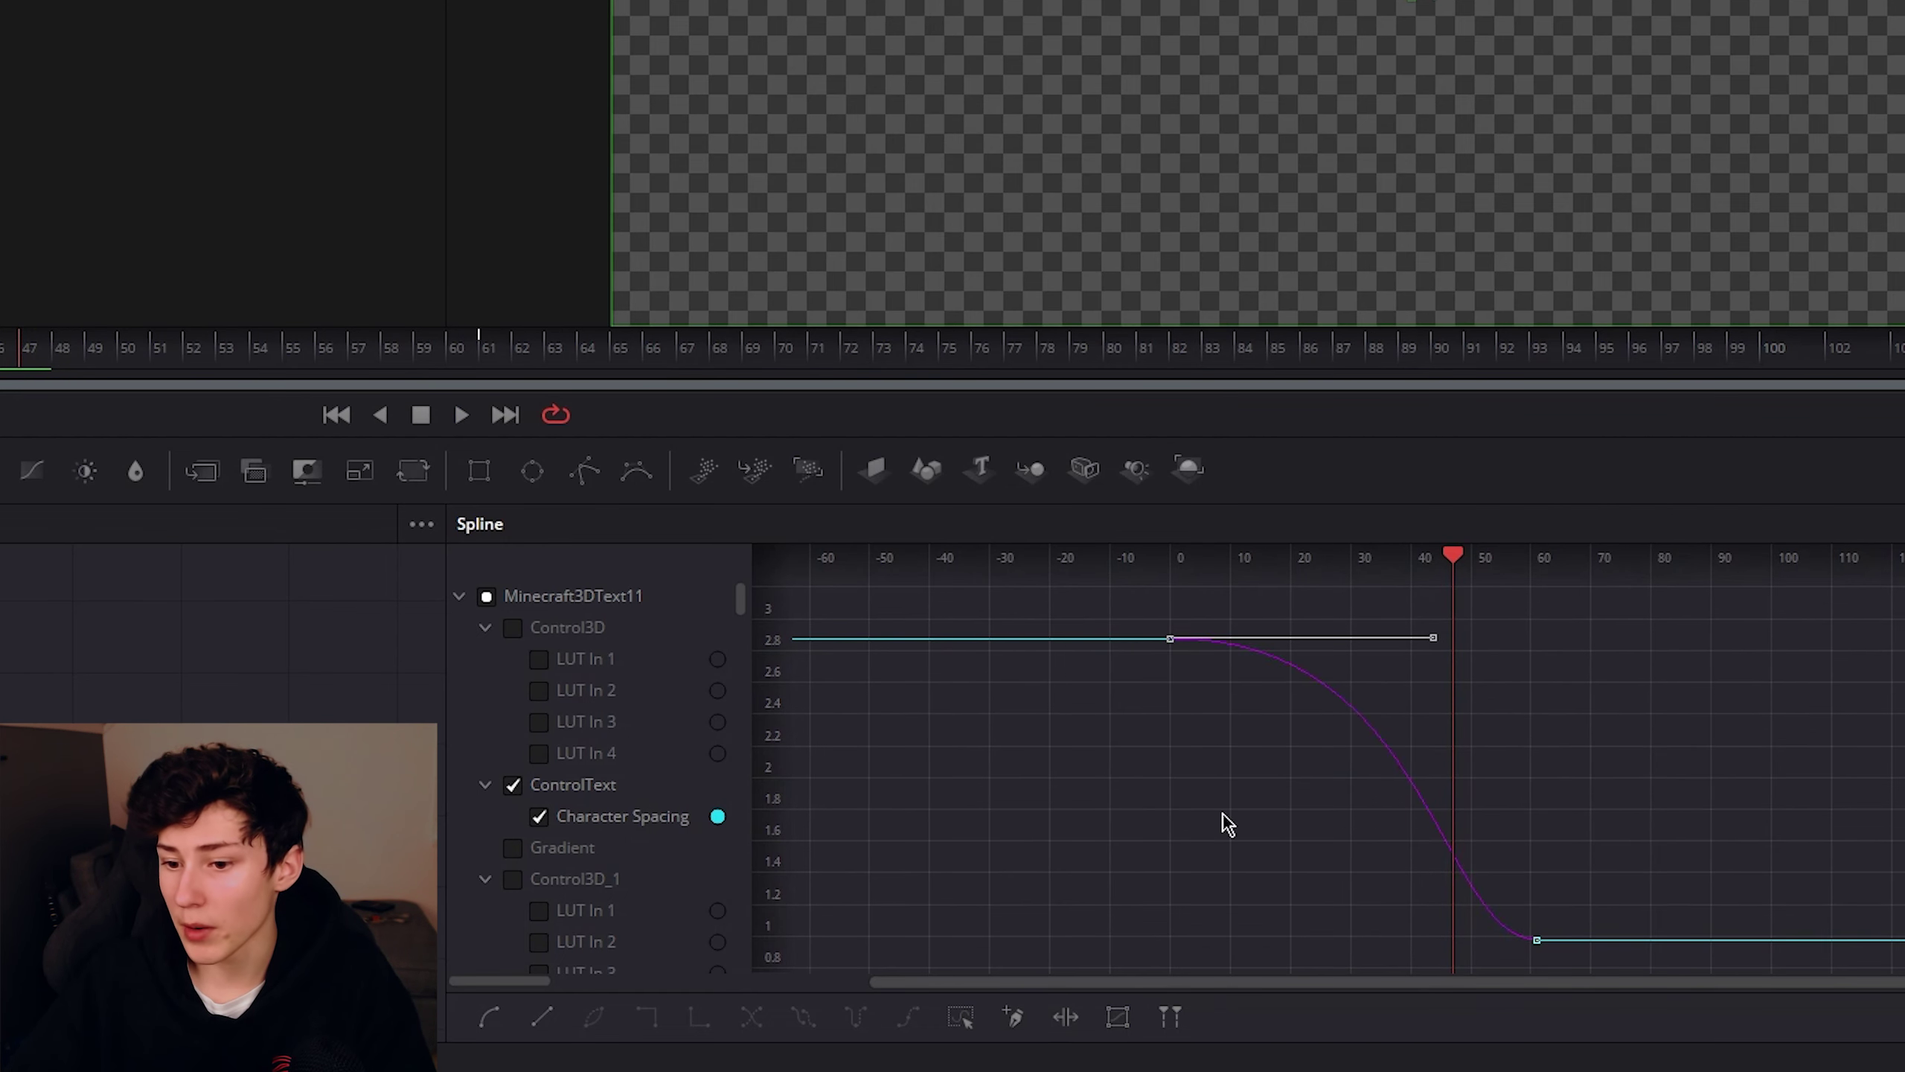
Toggle the Character Spacing curve off and on, then bring up the MediaOut viewer's context menu
{"action": "left_click", "coordinate": [540, 817]}
{"action": "scroll", "coordinate": [744, 608], "scroll_direction": "down", "scroll_amount": 5}
{"action": "scroll", "coordinate": [759, 656], "scroll_direction": "up", "scroll_amount": 5}
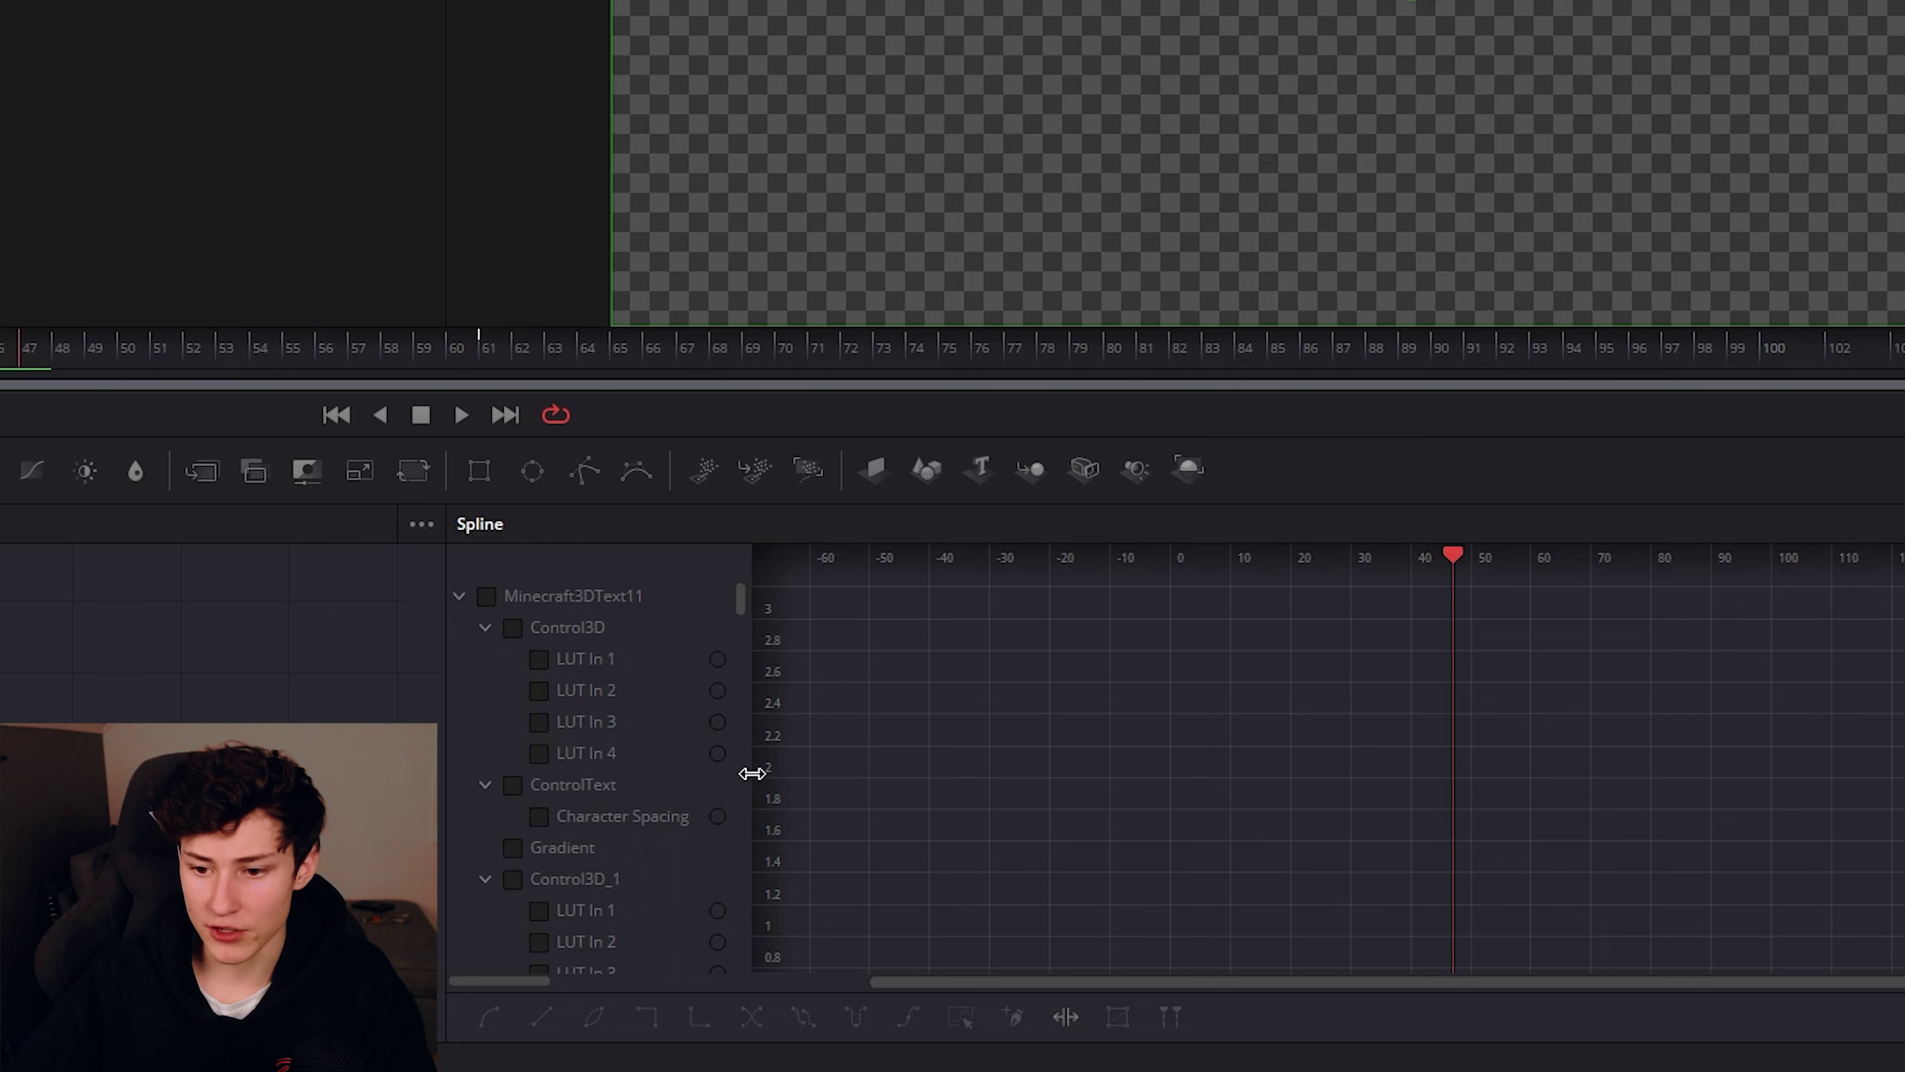
{"action": "left_click", "coordinate": [512, 627]}
{"action": "left_click", "coordinate": [512, 659]}
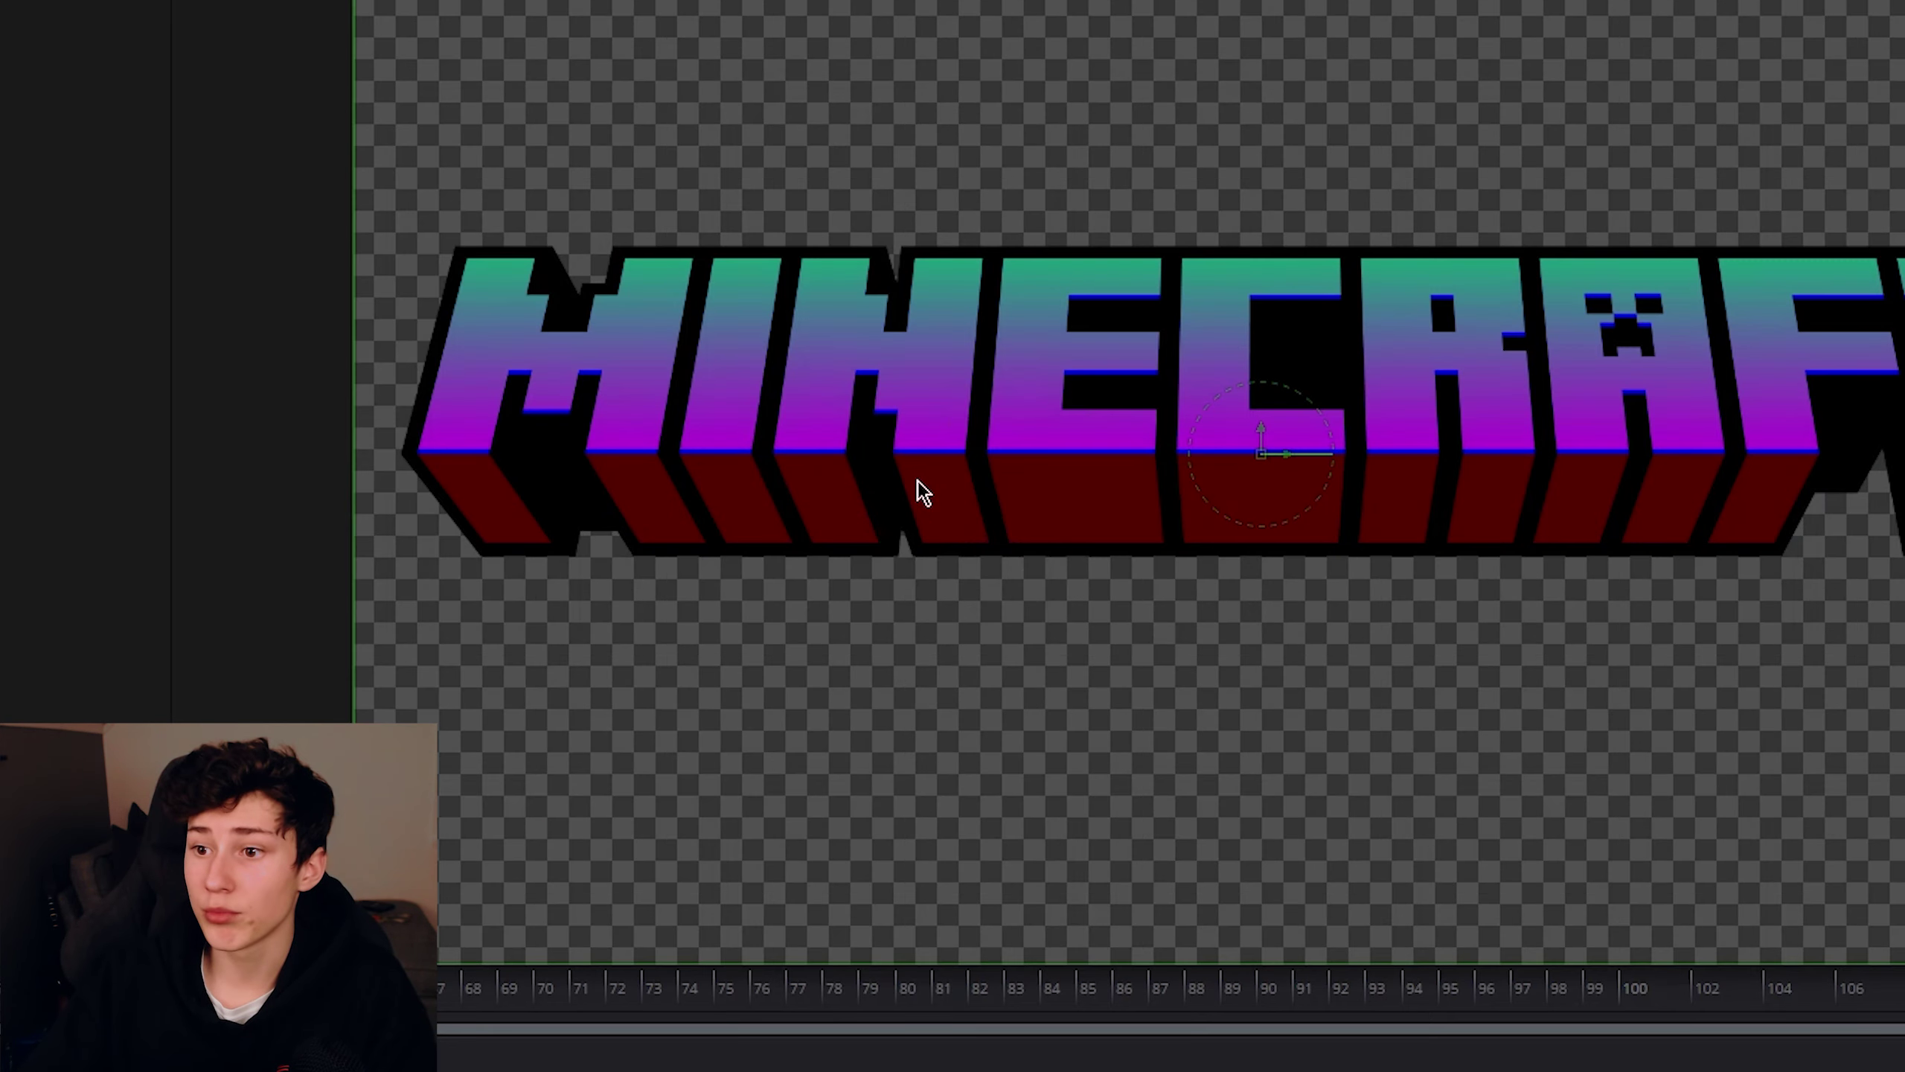
{"action": "right_click", "coordinate": [1156, 363]}
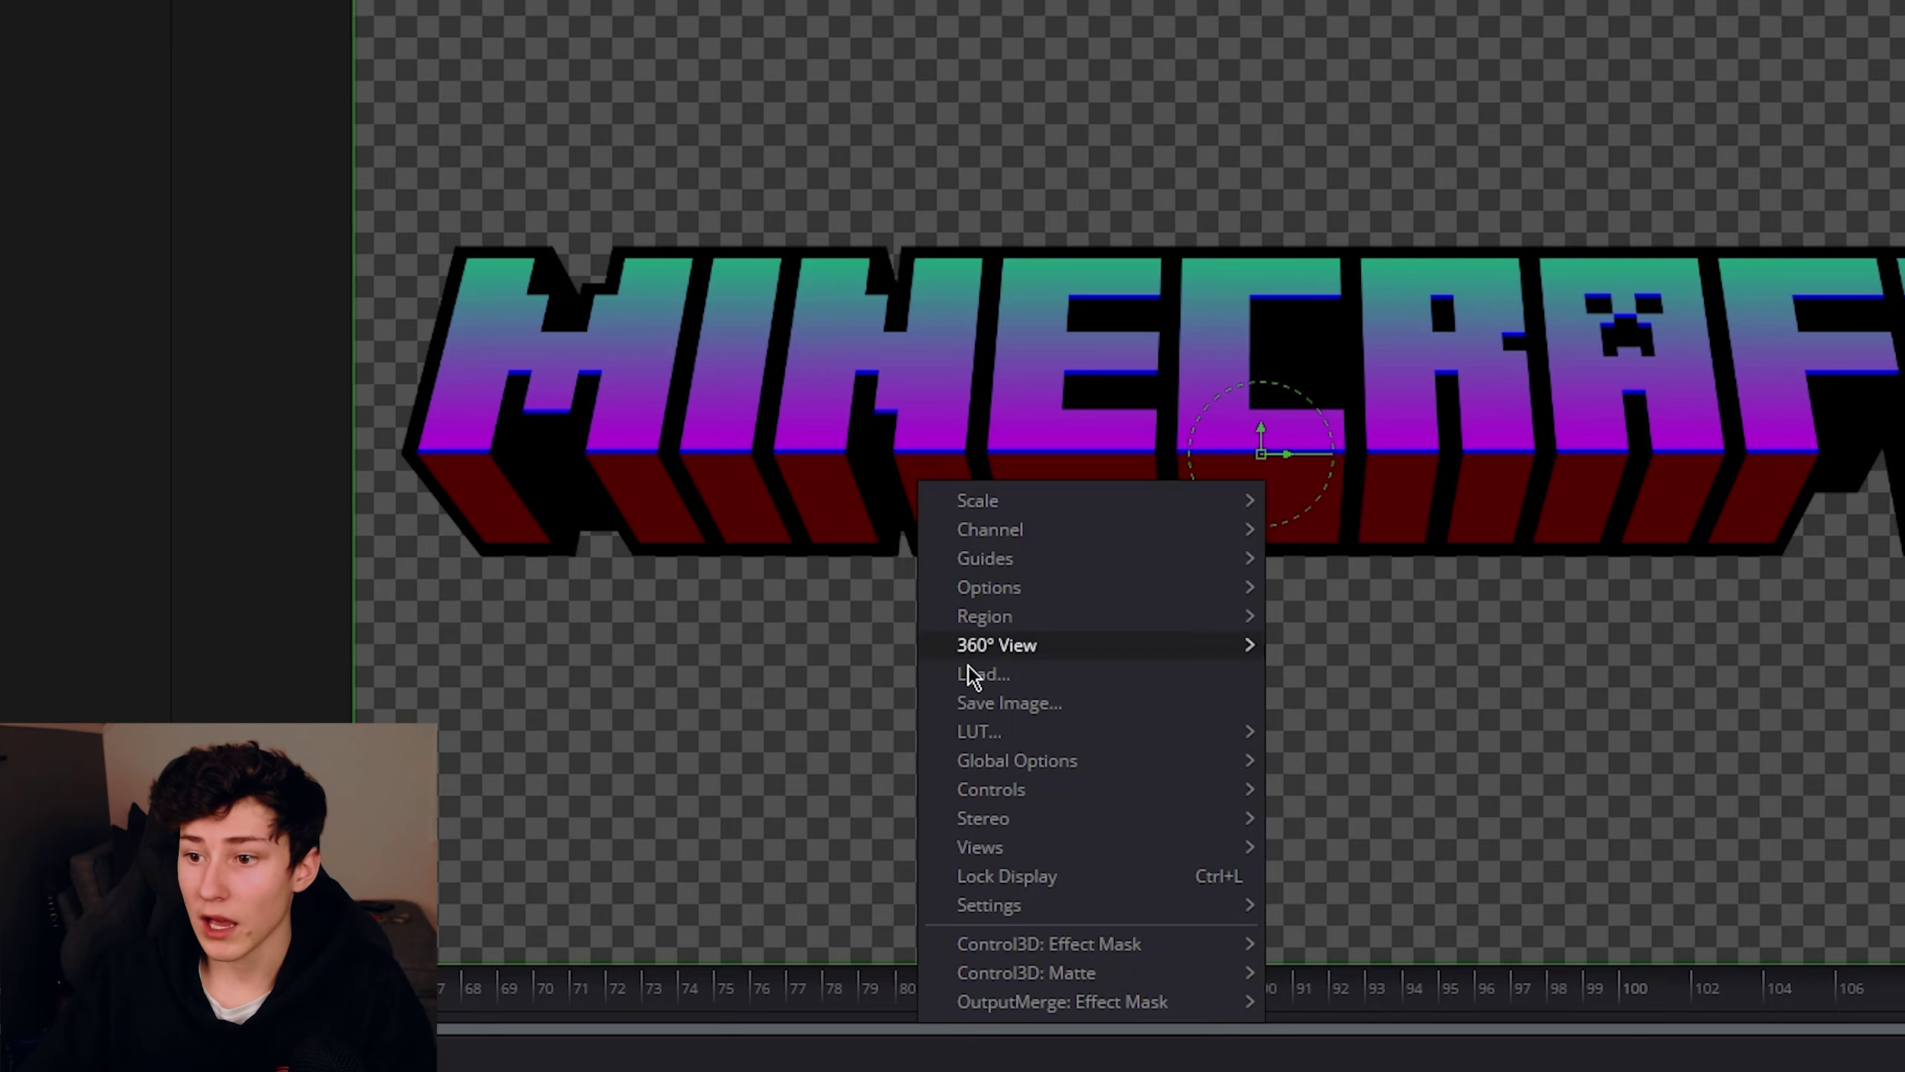
Save the current viewer frame as 11a.png in PNG format
{"action": "left_click", "coordinate": [986, 702]}
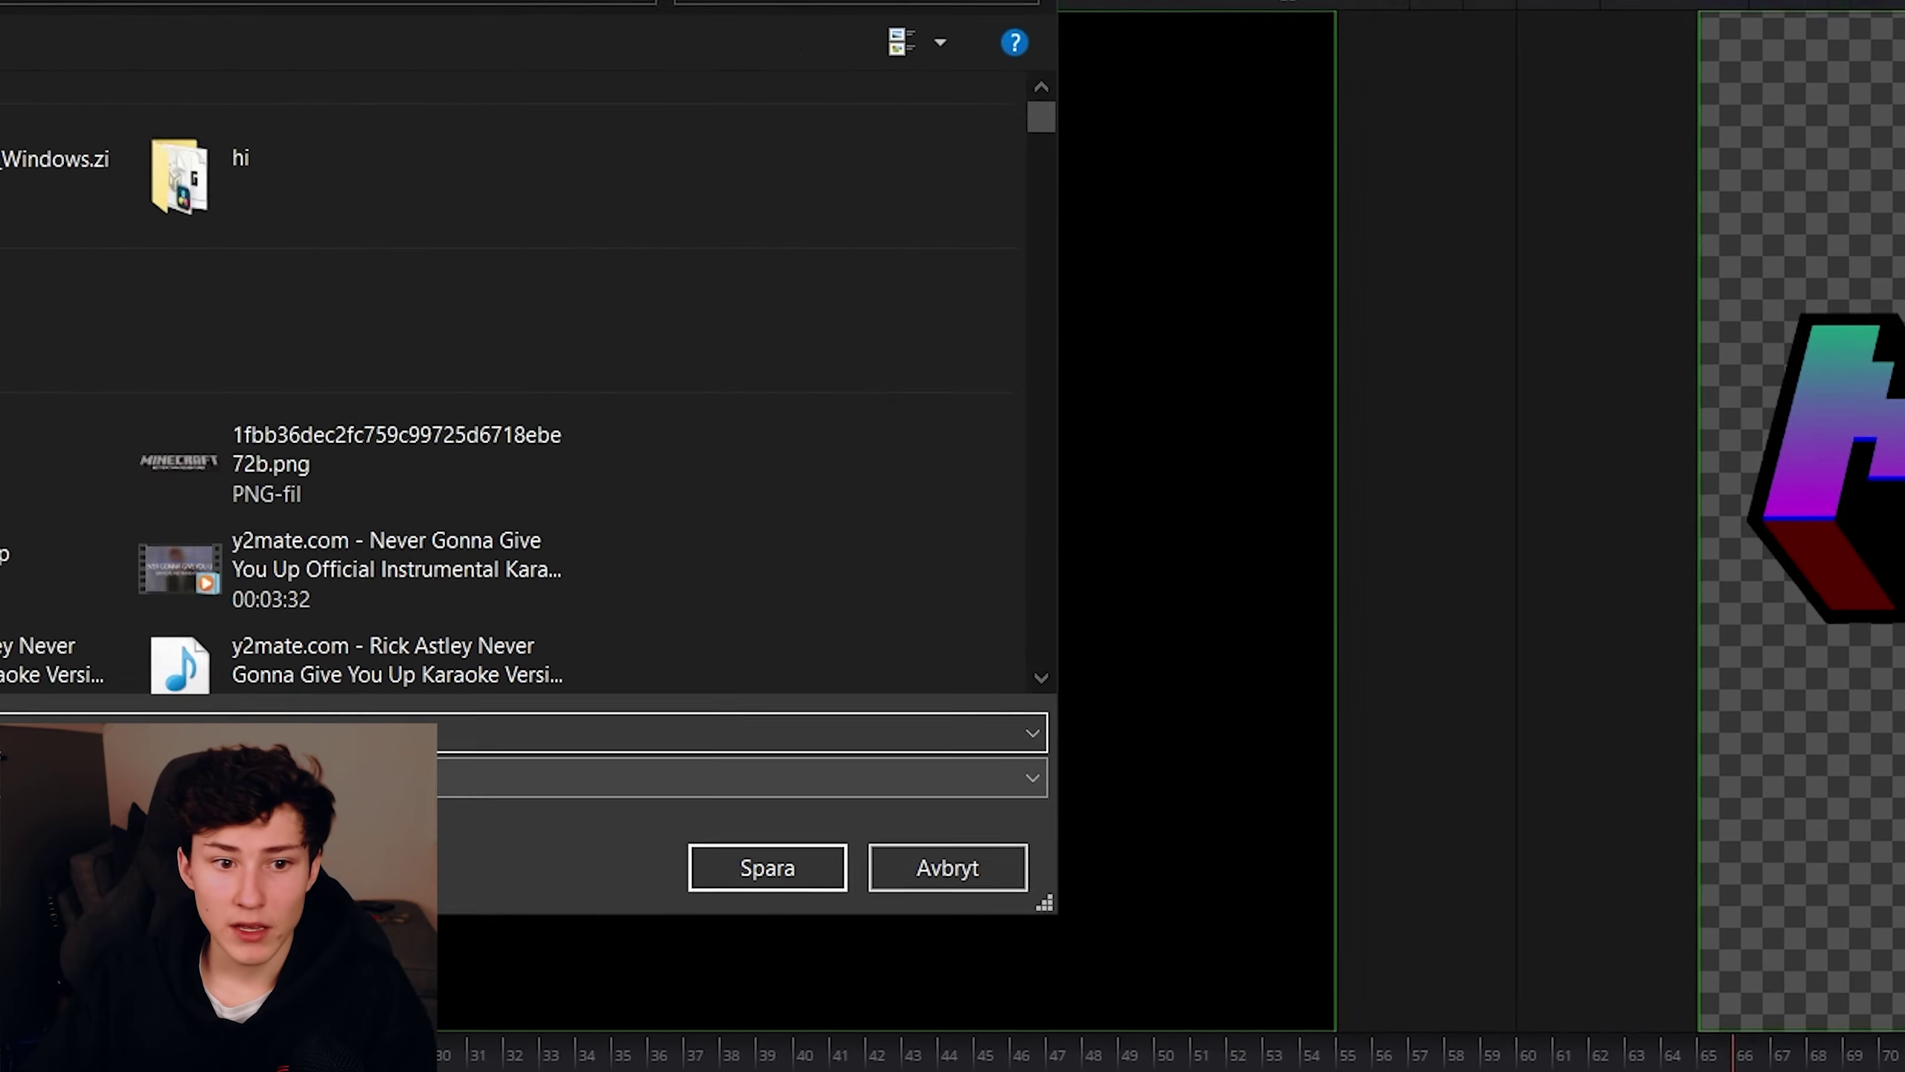
{"action": "left_click", "coordinate": [807, 831]}
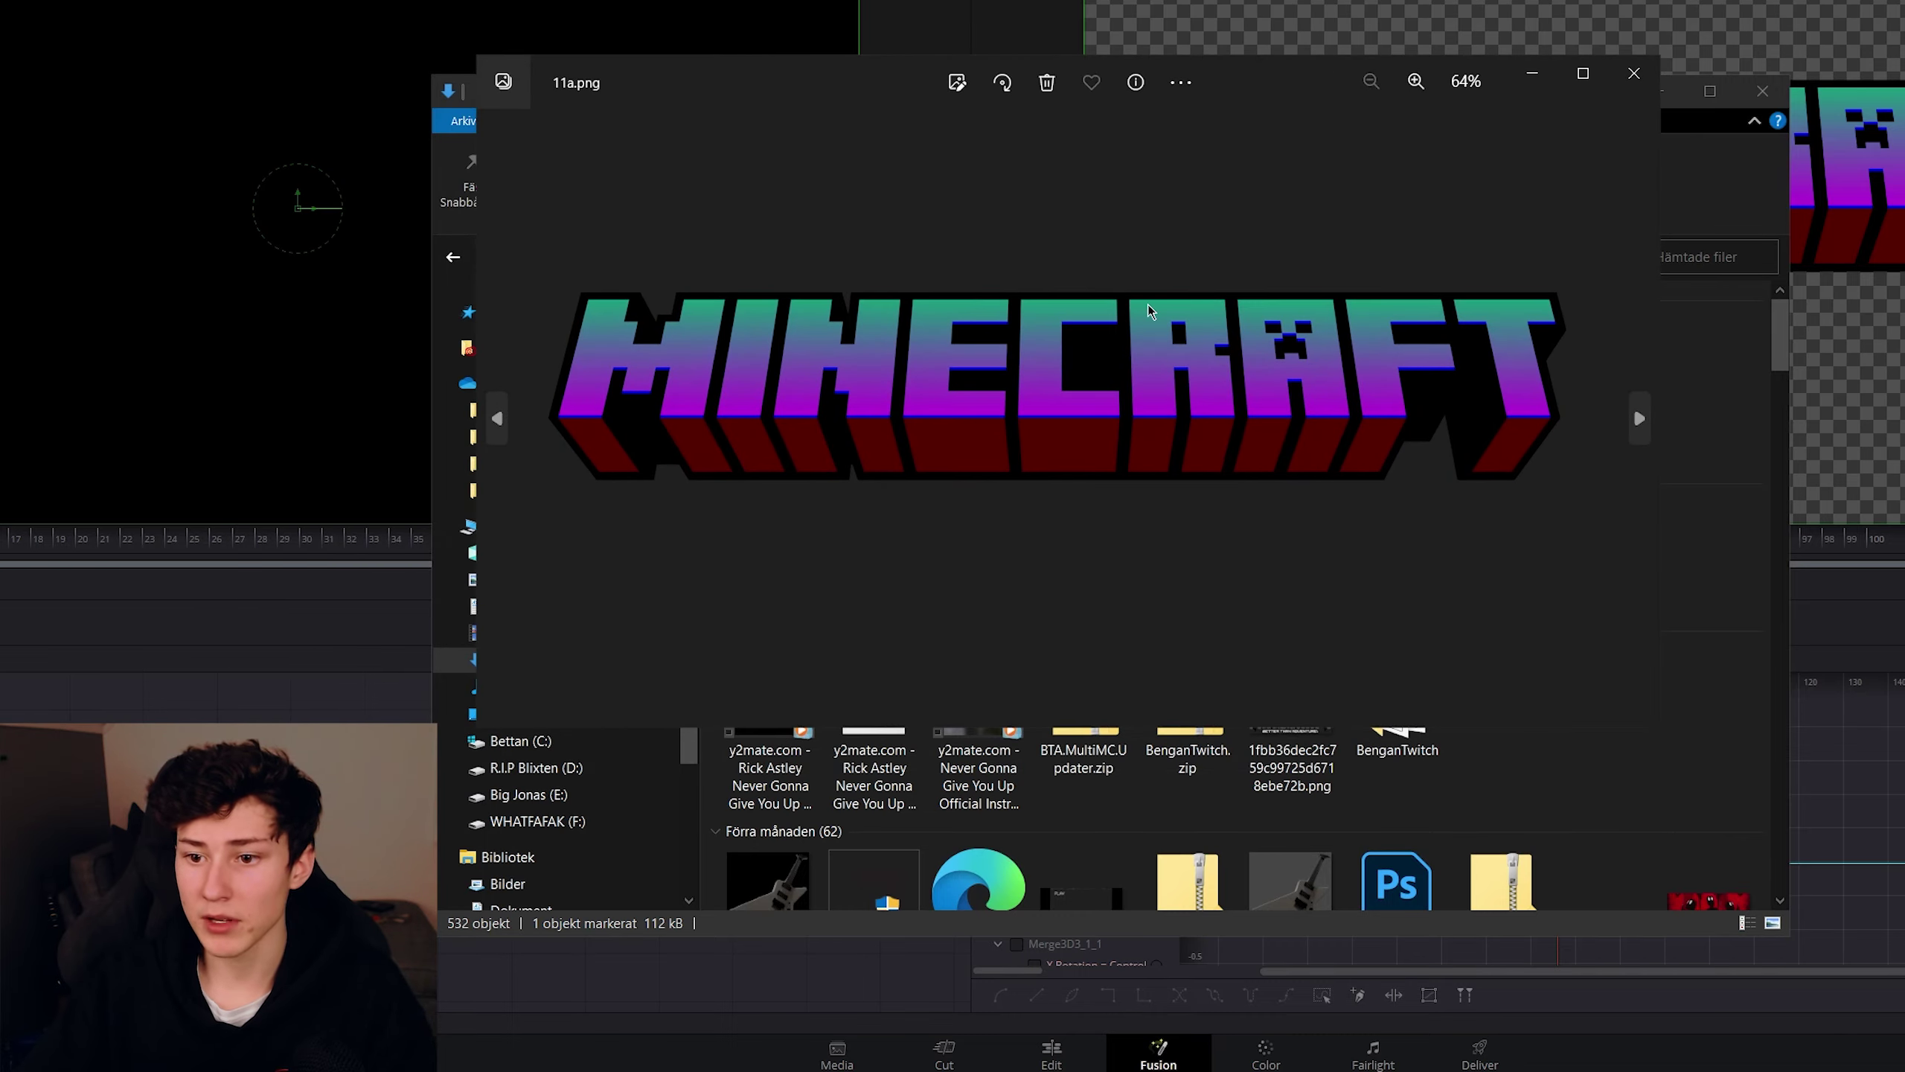
Zoom in and out on 11a.png in Photos to inspect the logo
{"action": "scroll", "coordinate": [1116, 390], "scroll_direction": "up", "scroll_amount": 6}
{"action": "scroll", "coordinate": [1116, 391], "scroll_direction": "down", "scroll_amount": 3}
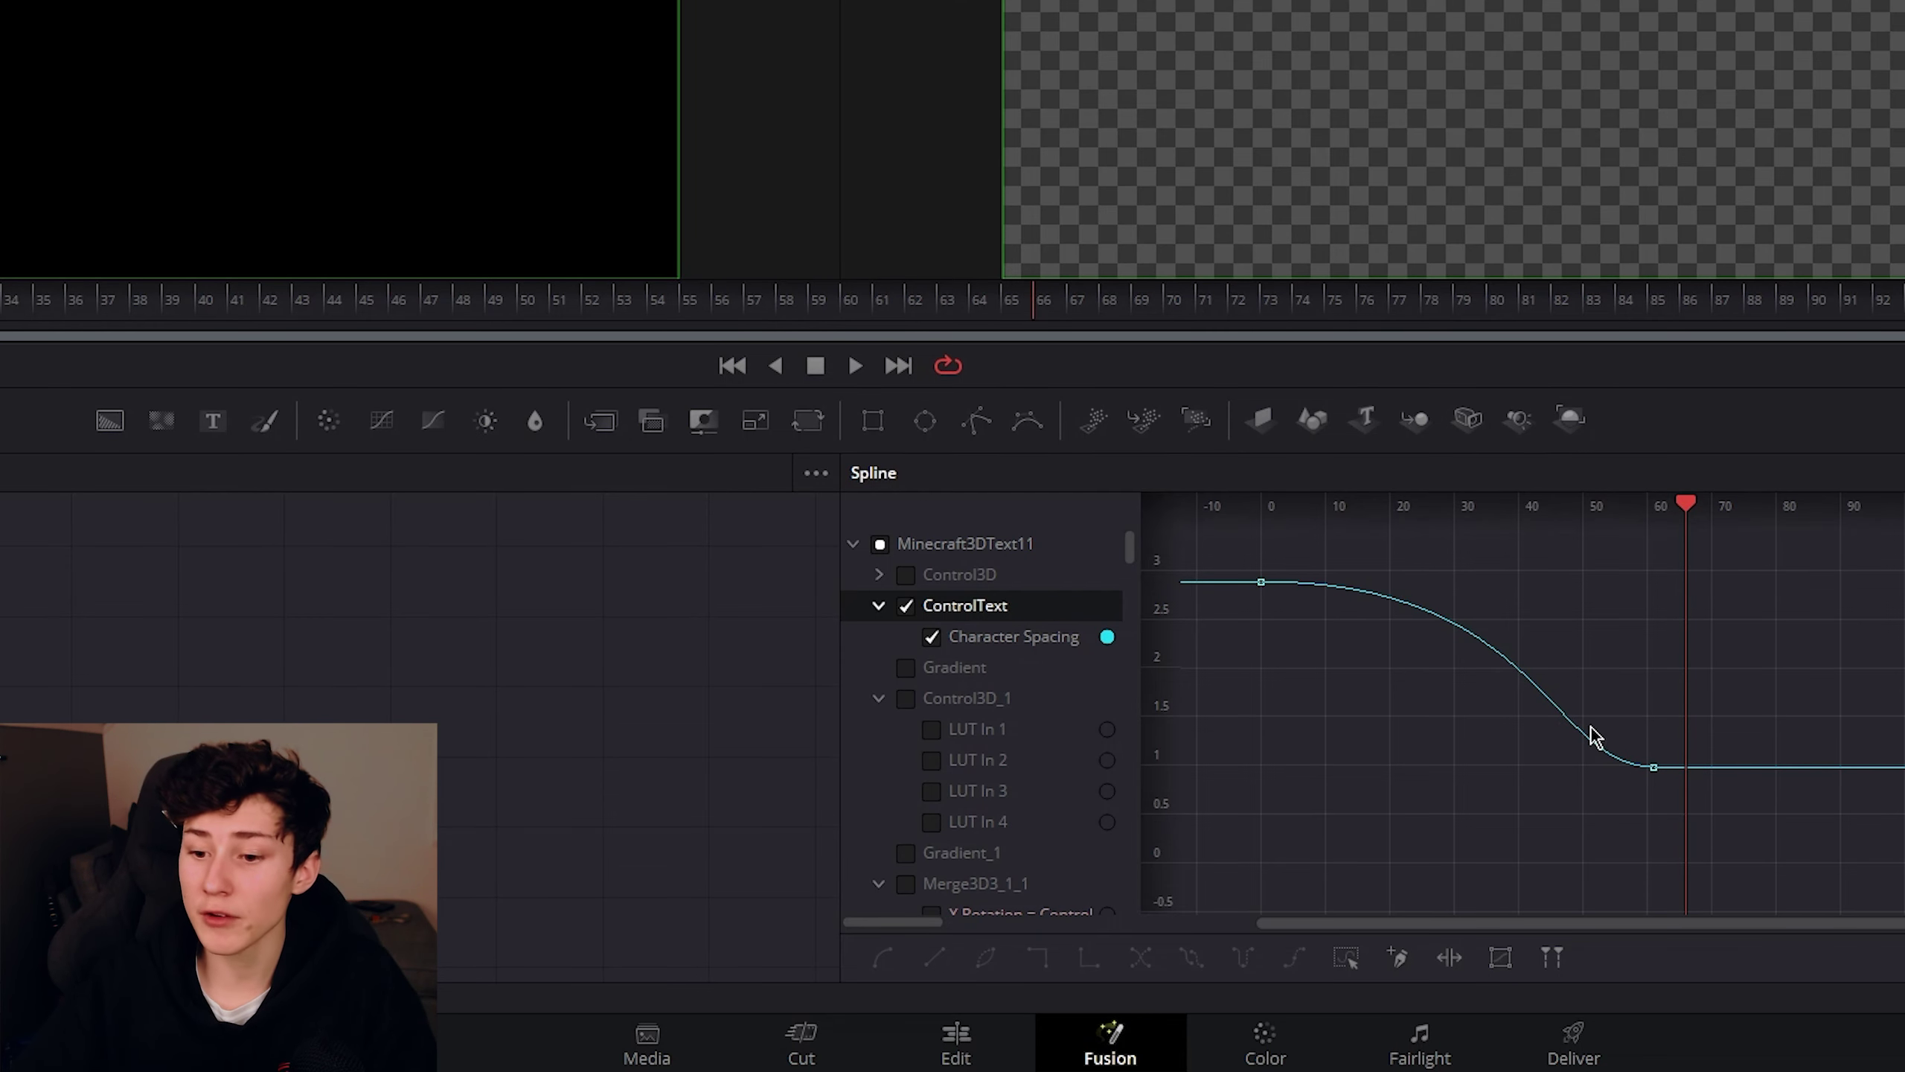
Switch to the Edit page and select the Fusion Composition clip on V1
{"action": "left_click", "coordinate": [960, 1043]}
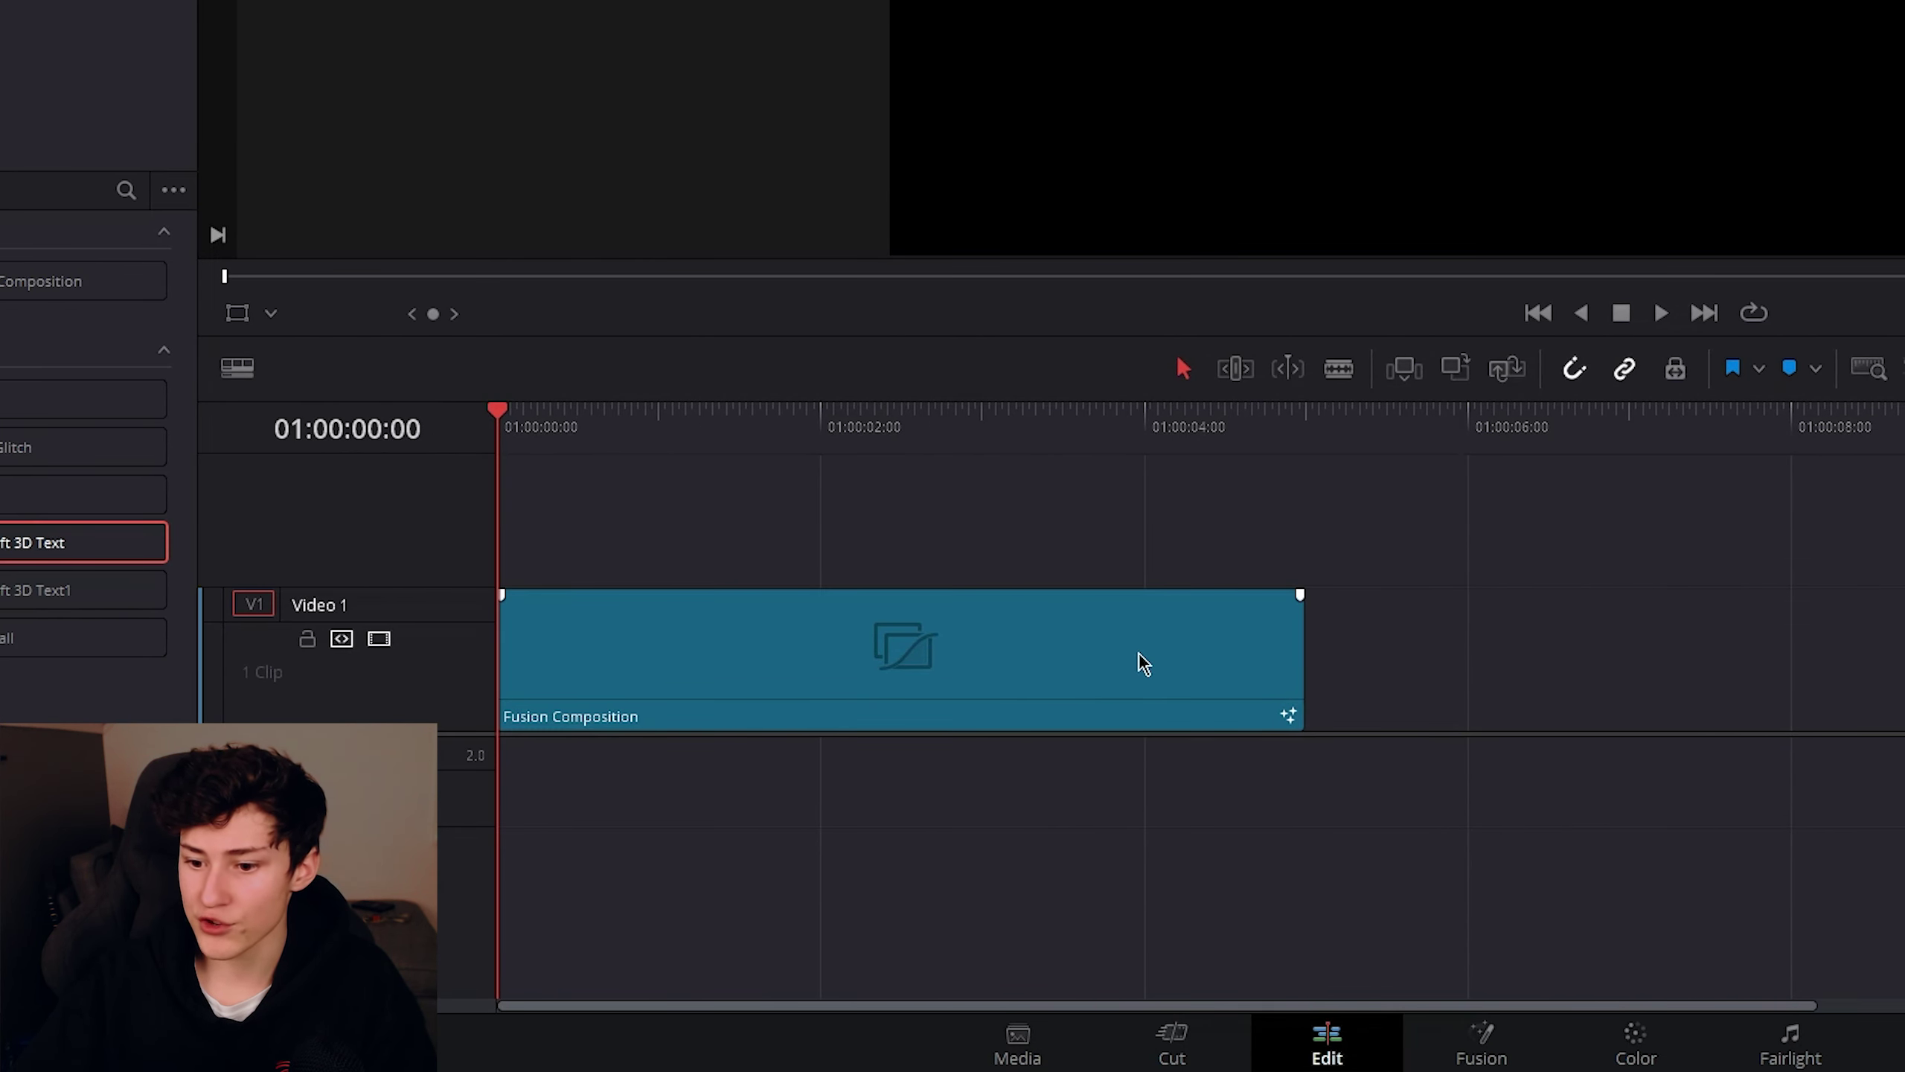
{"action": "left_click", "coordinate": [1139, 660]}
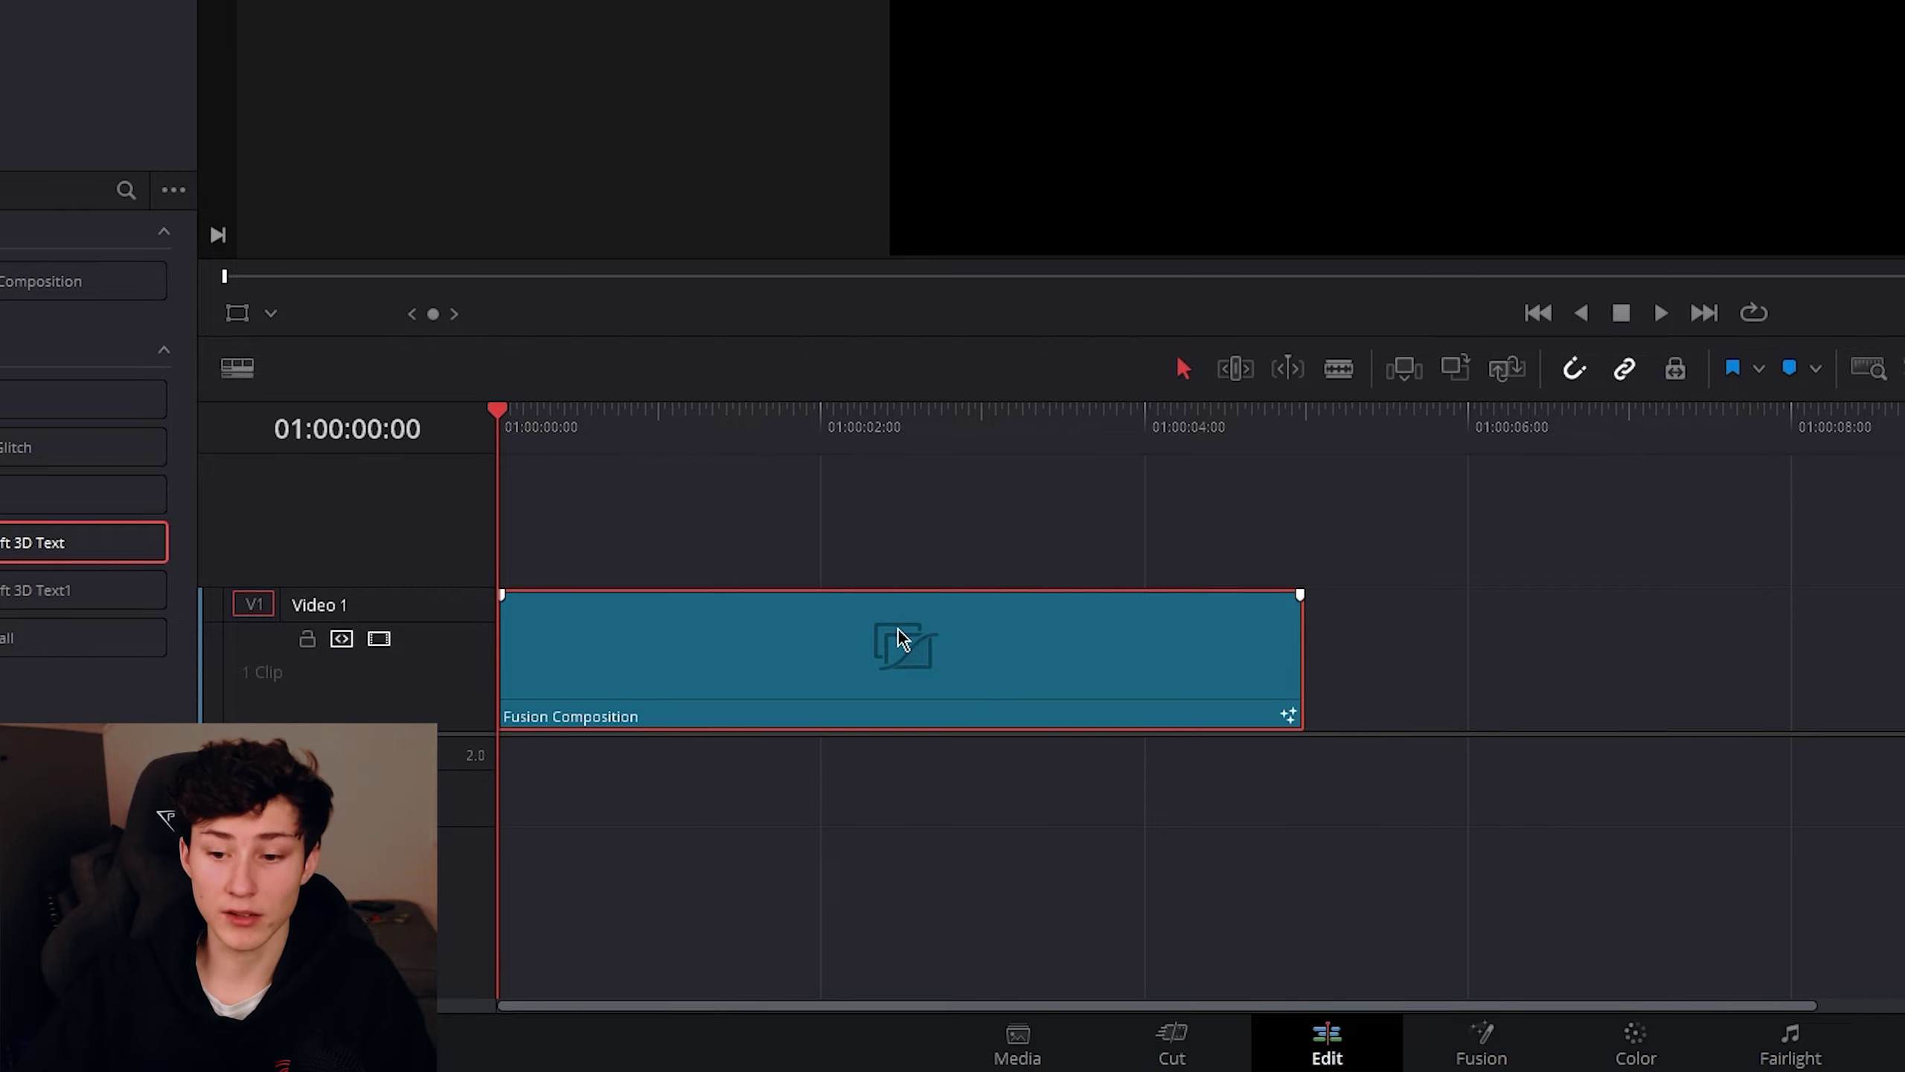
Open the clip on the Fusion page and add a Background1 node level with MediaOut1
{"action": "left_click", "coordinate": [1484, 1045]}
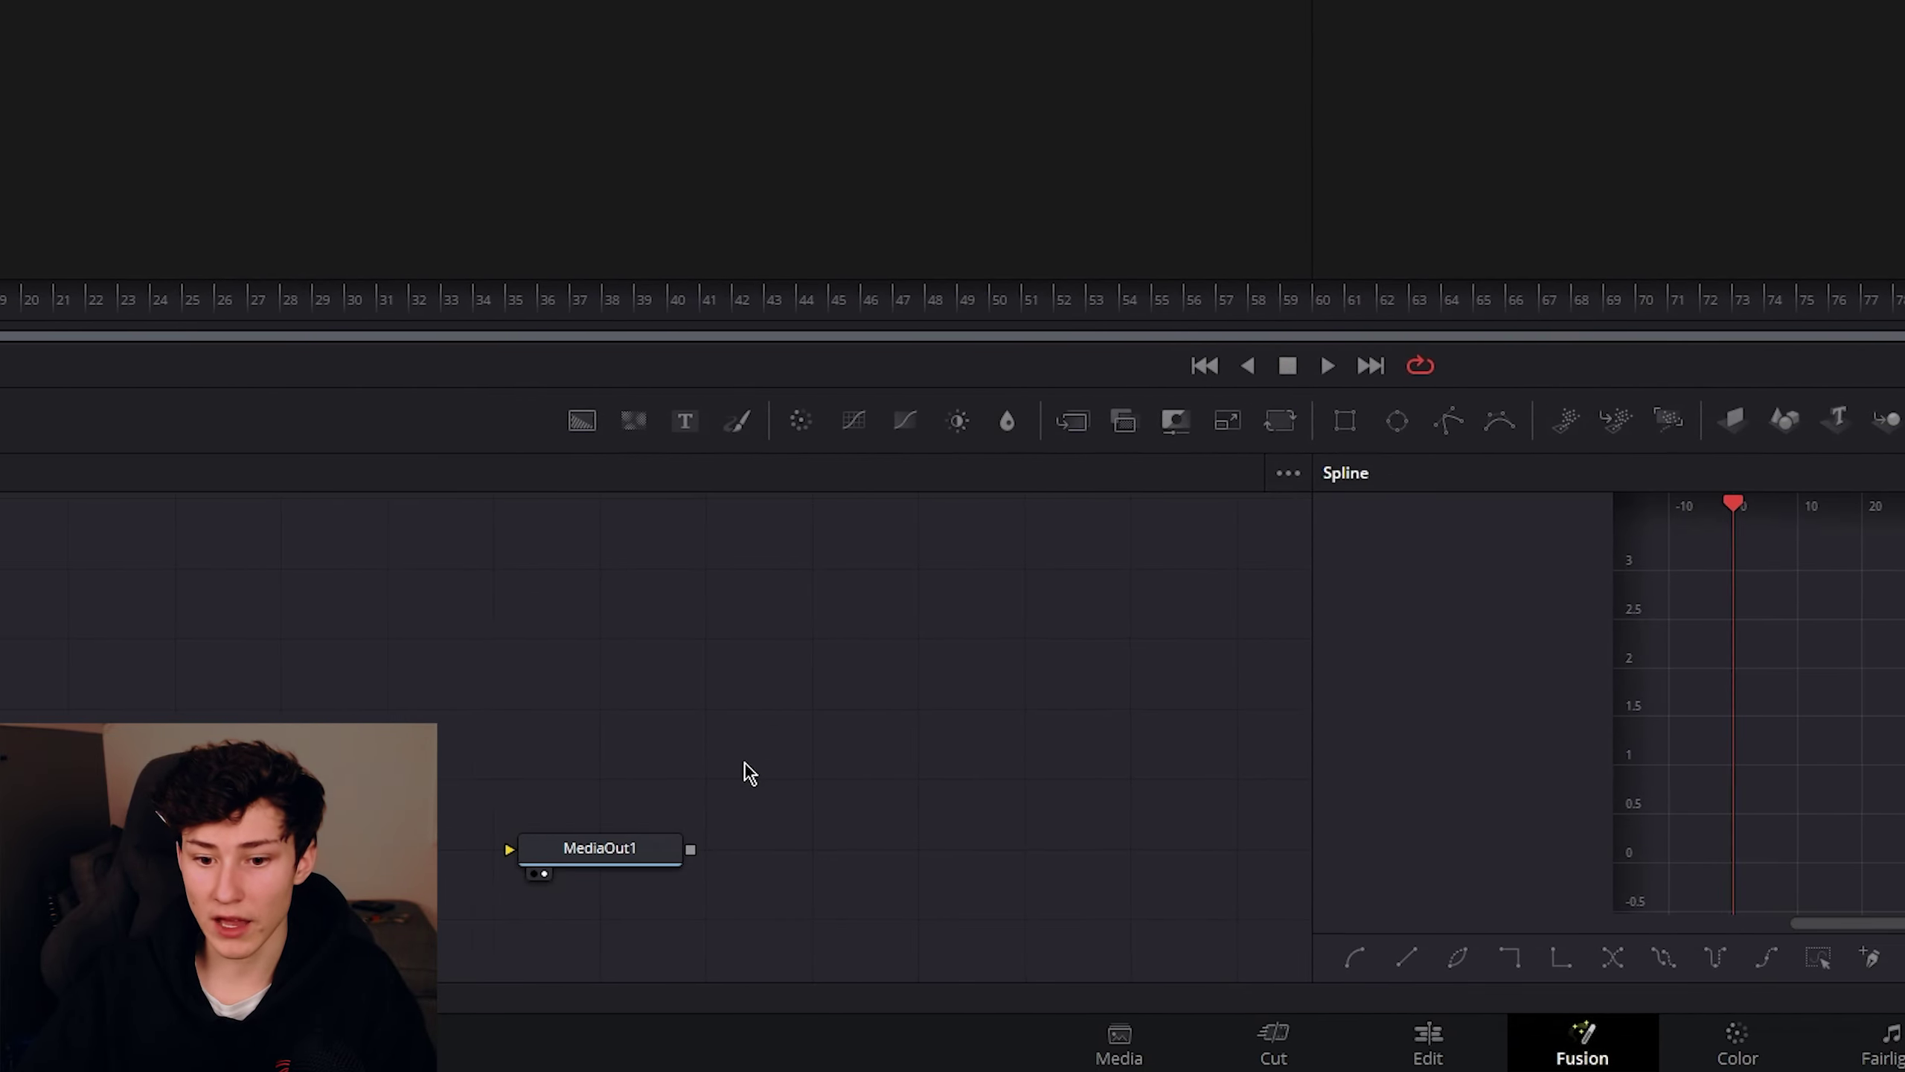
{"action": "scroll", "coordinate": [1362, 831], "scroll_direction": "up", "scroll_amount": 2}
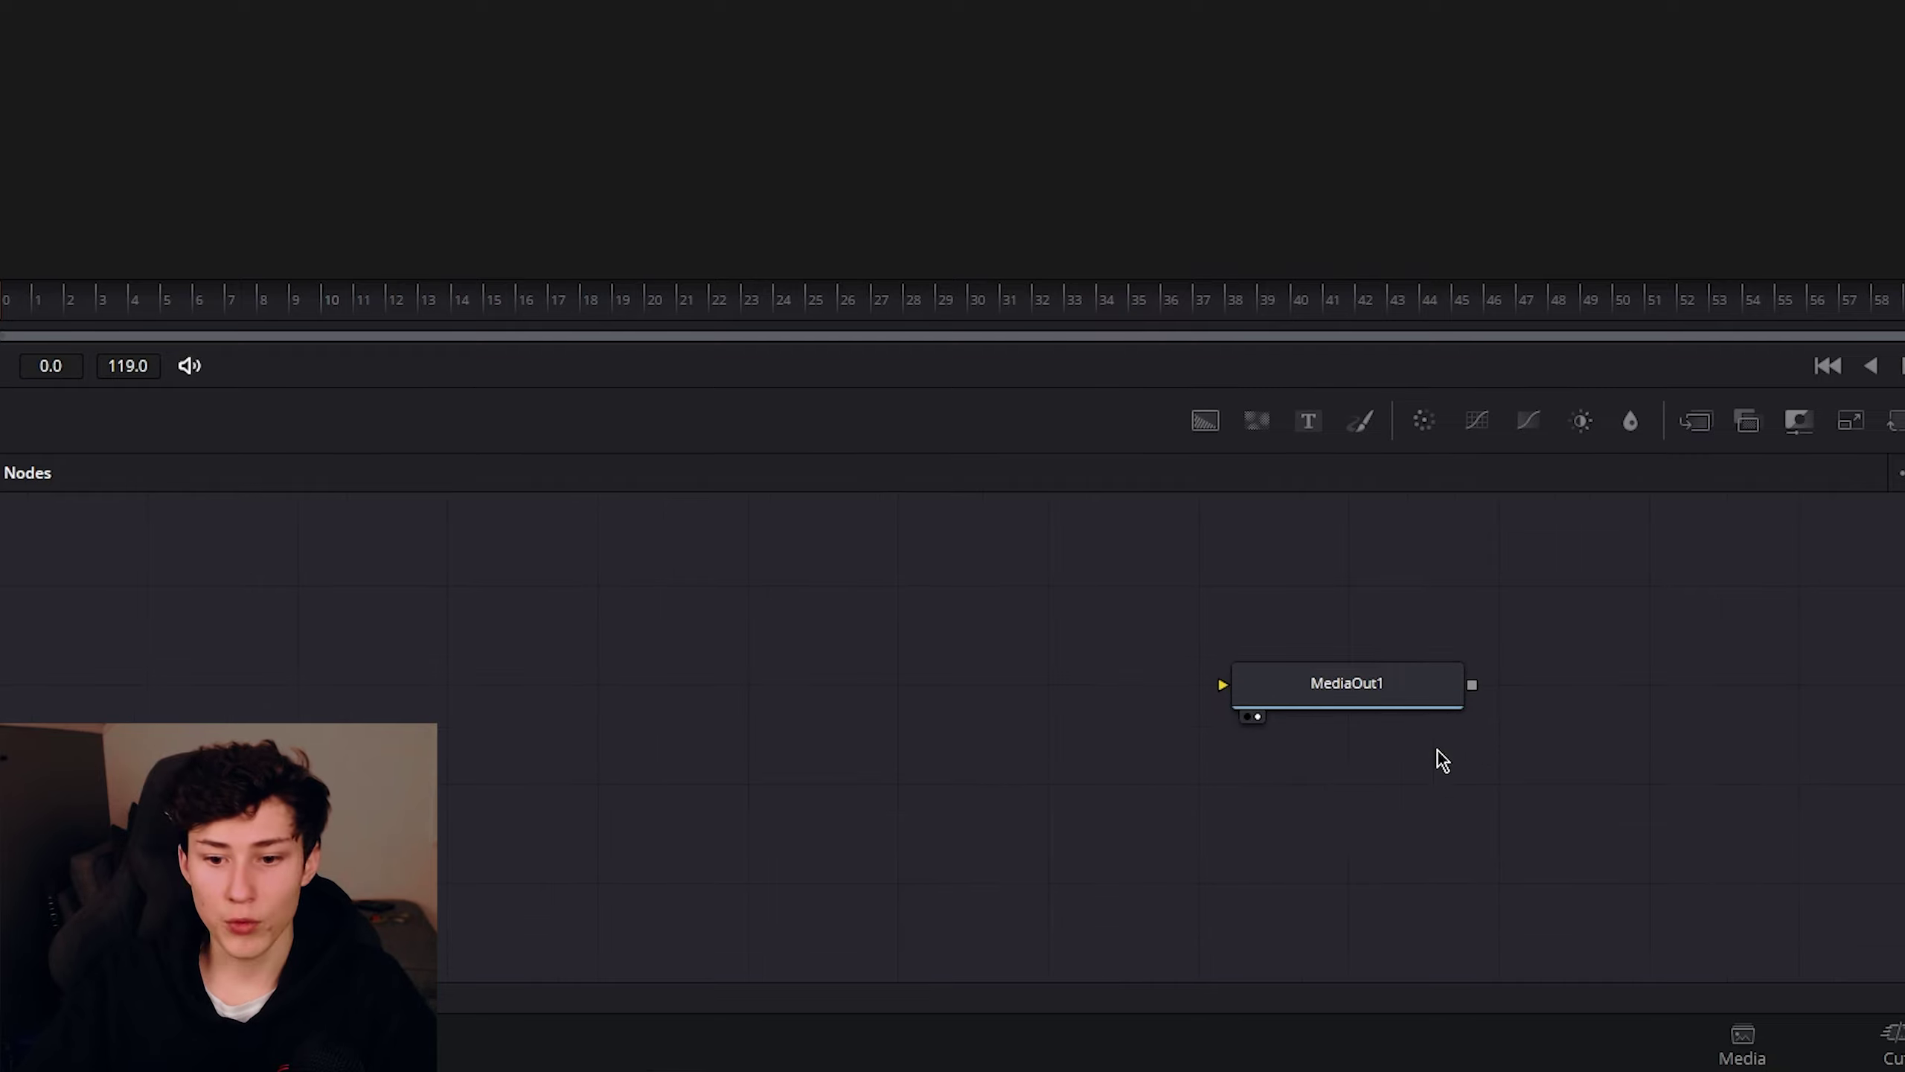
{"action": "scroll", "coordinate": [1425, 757], "scroll_direction": "up", "scroll_amount": 1}
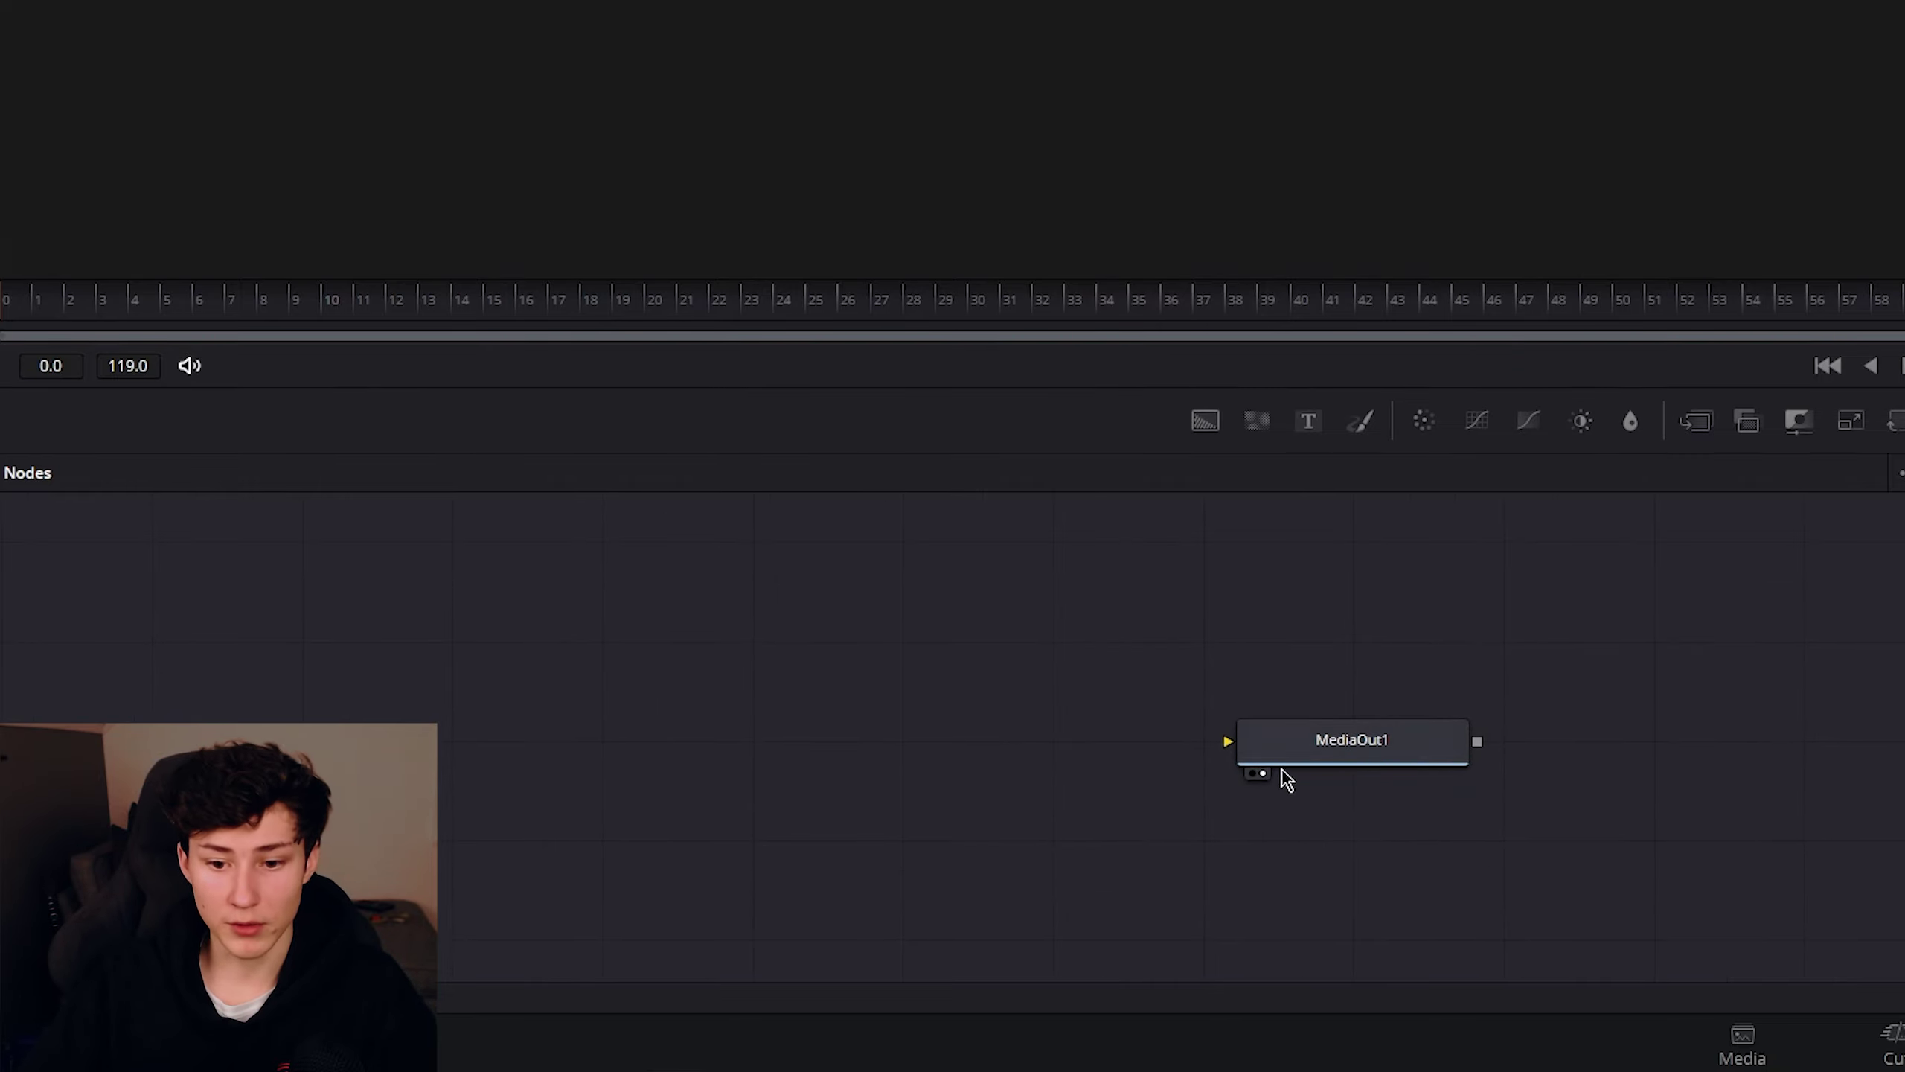
{"action": "scroll", "coordinate": [1379, 762], "scroll_direction": "down", "scroll_amount": 1}
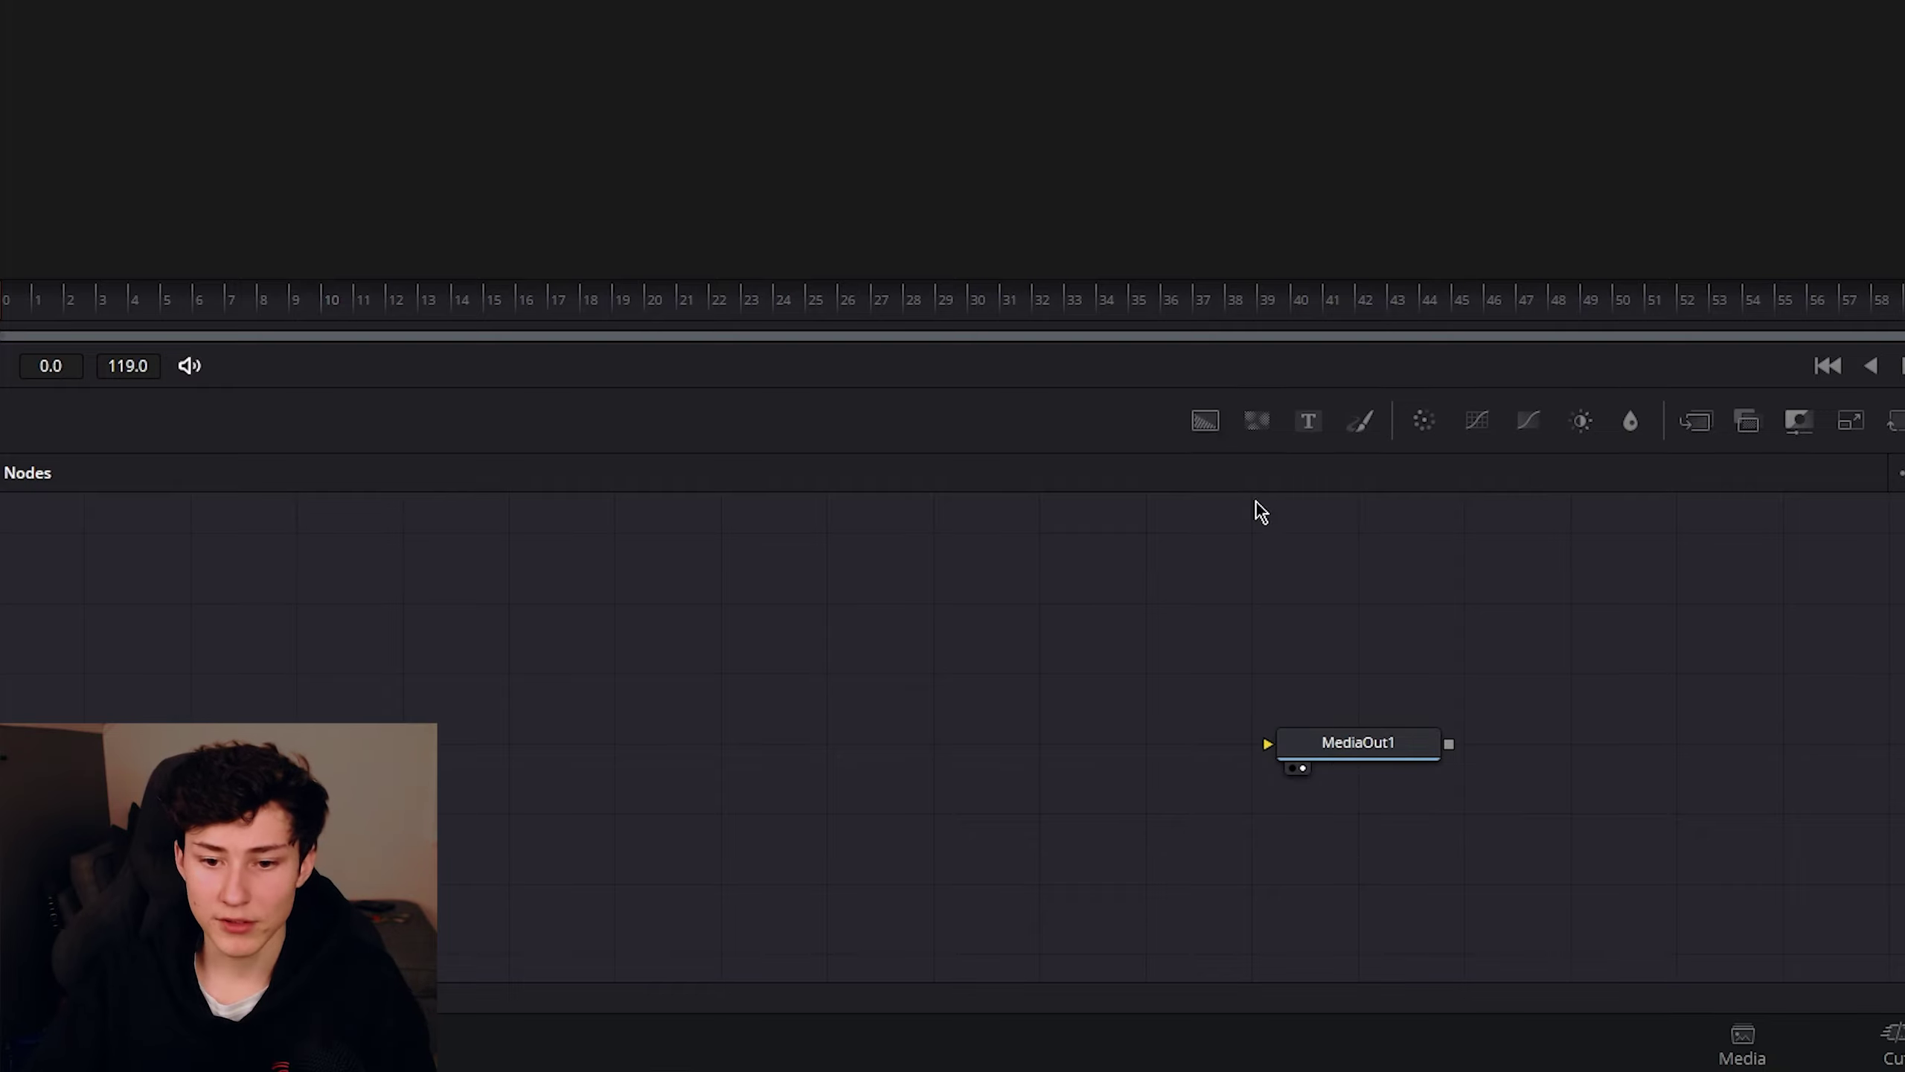
{"action": "left_click", "coordinate": [1203, 425]}
{"action": "left_click_drag", "start_coordinate": [935, 893], "coordinate": [935, 753]}
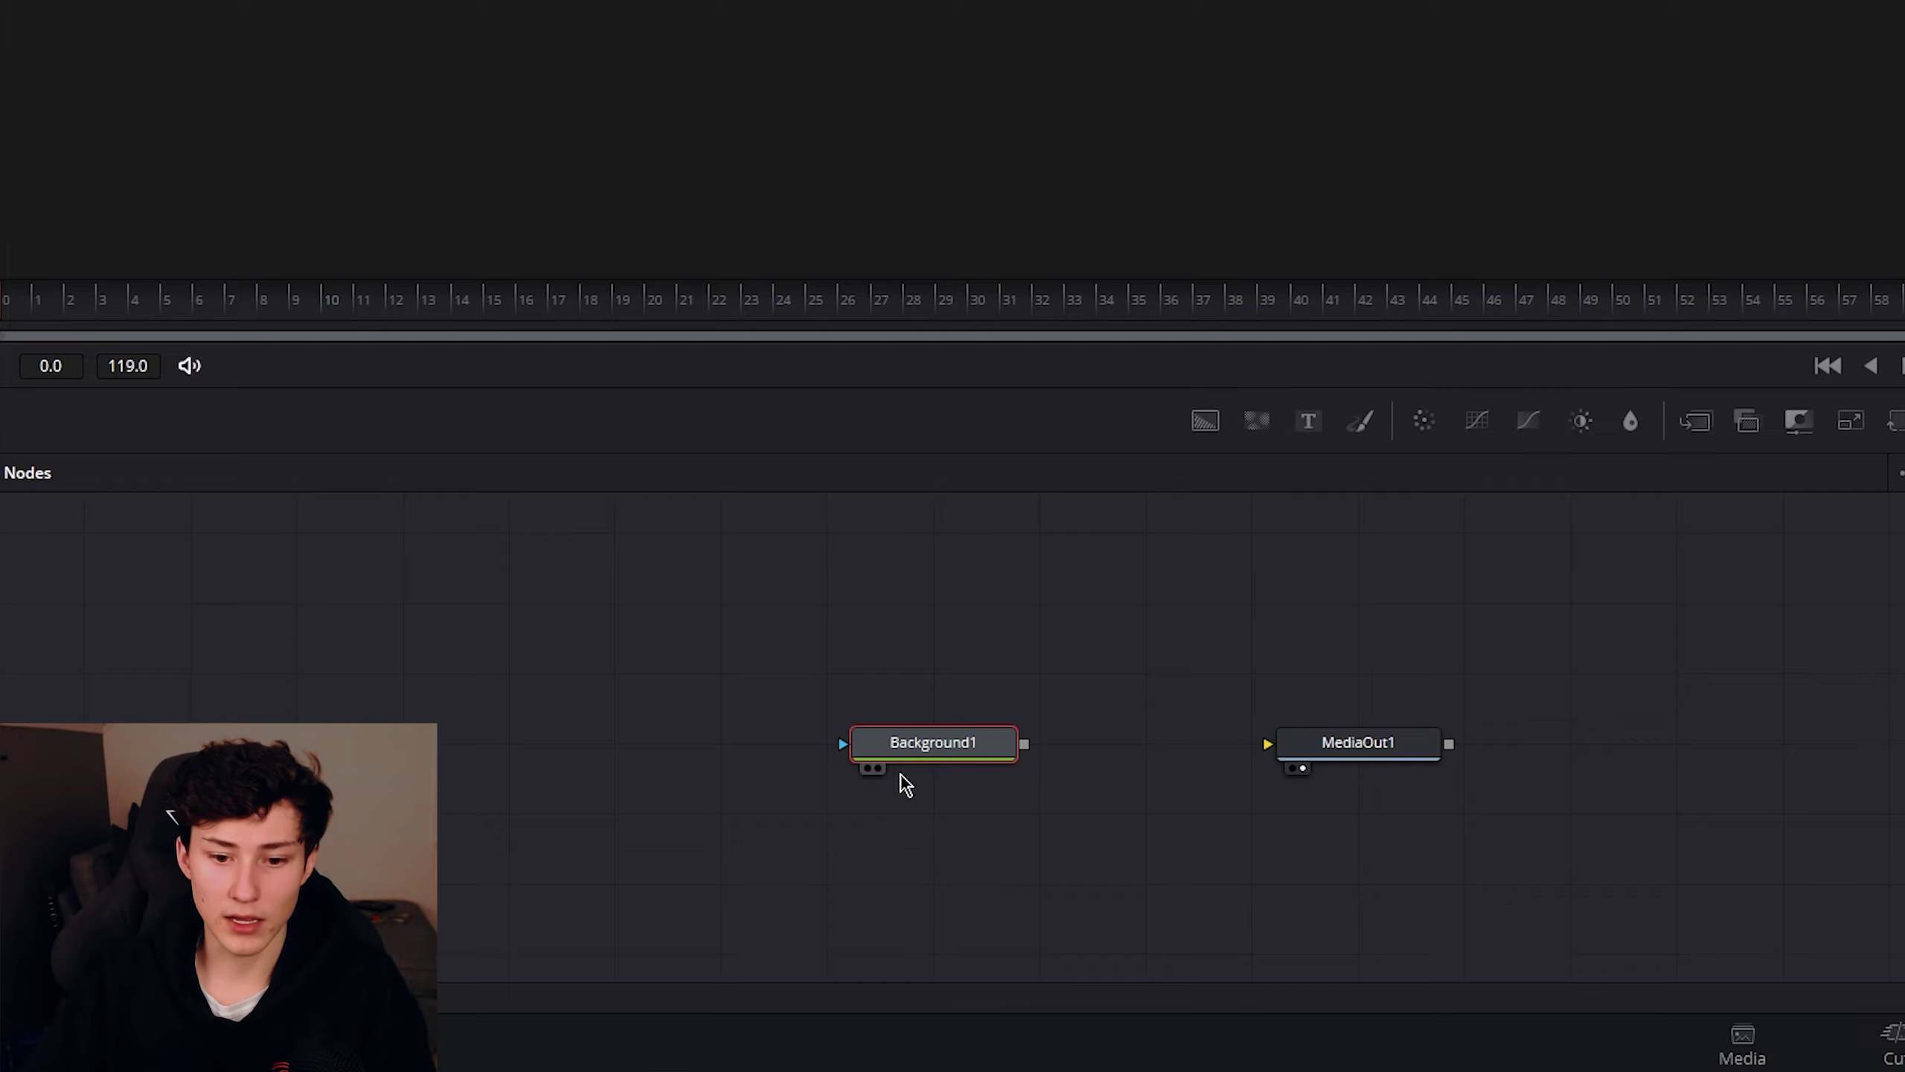
{"action": "left_click", "coordinate": [1277, 868]}
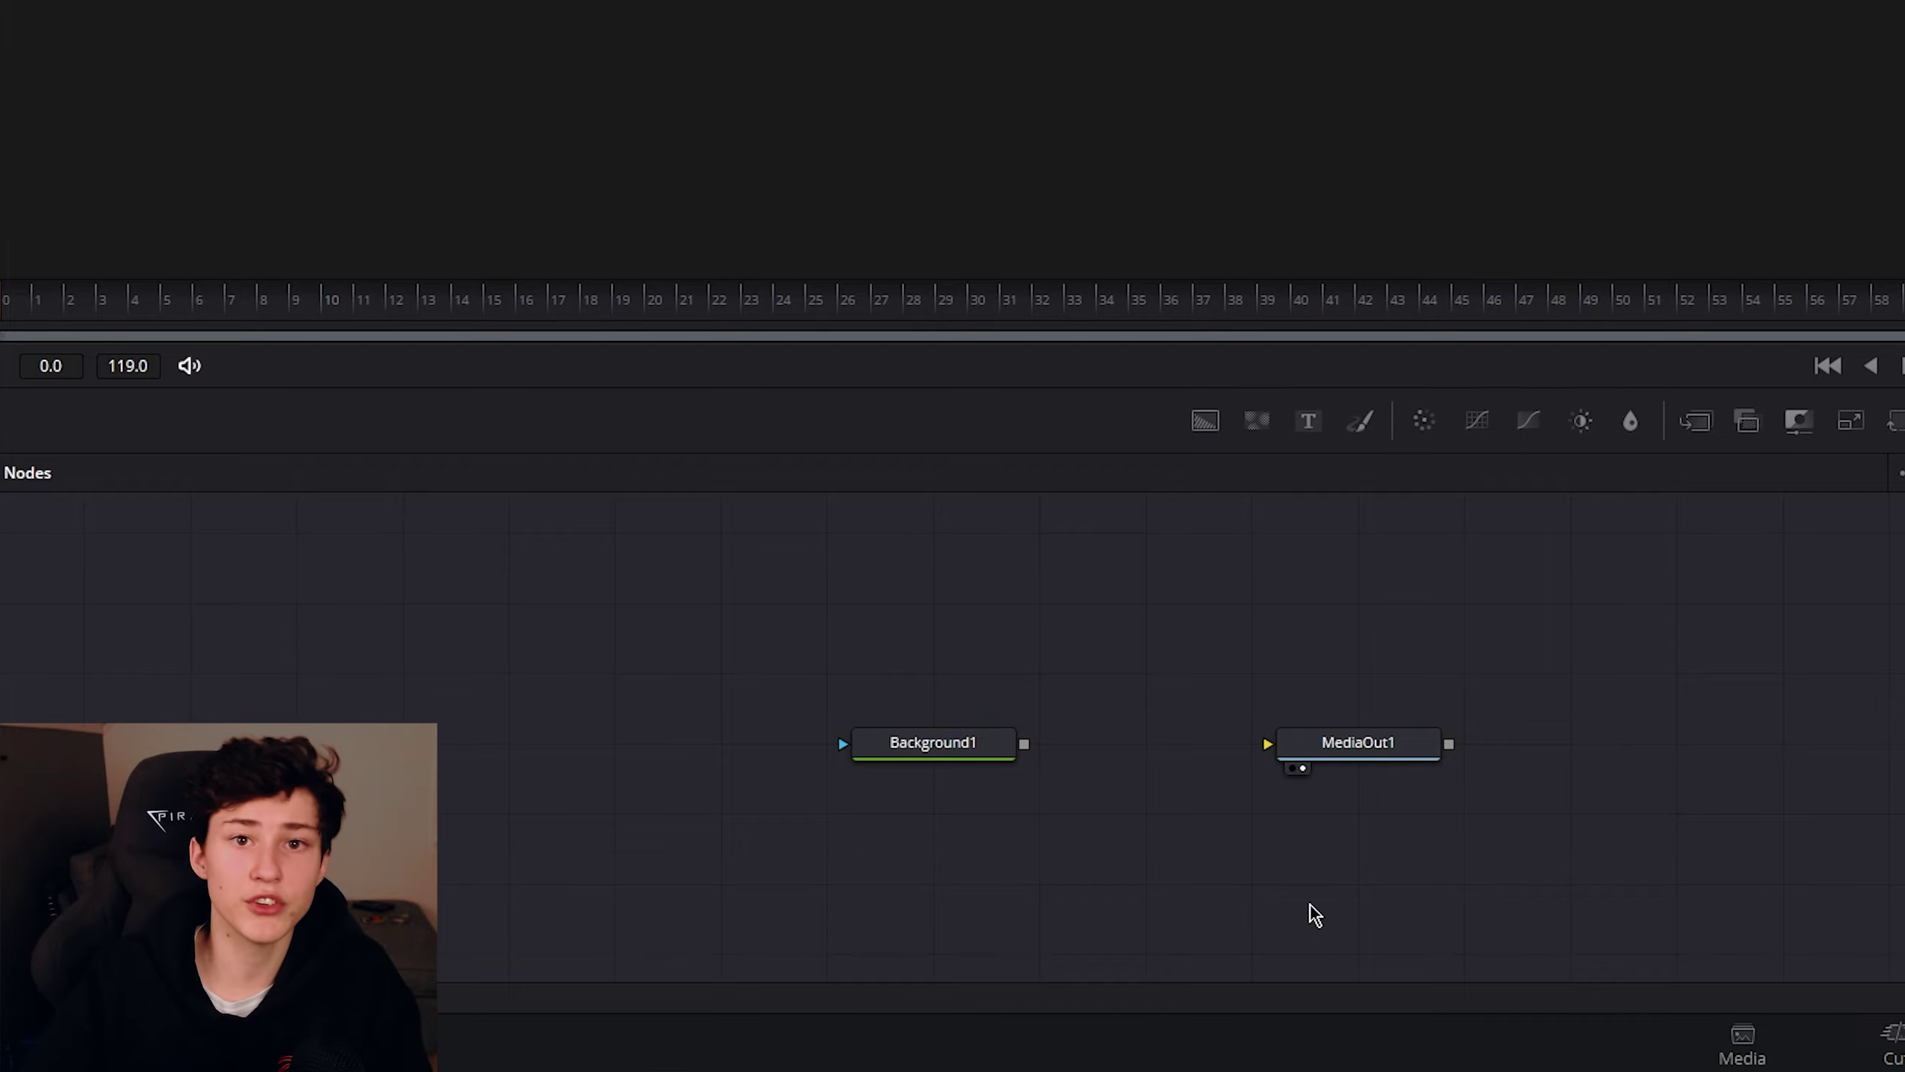
Connect Background1 into MediaOut1 and drag its Alpha from 1.0 to 0.0
{"action": "left_click_drag", "start_coordinate": [1026, 744], "coordinate": [1304, 734]}
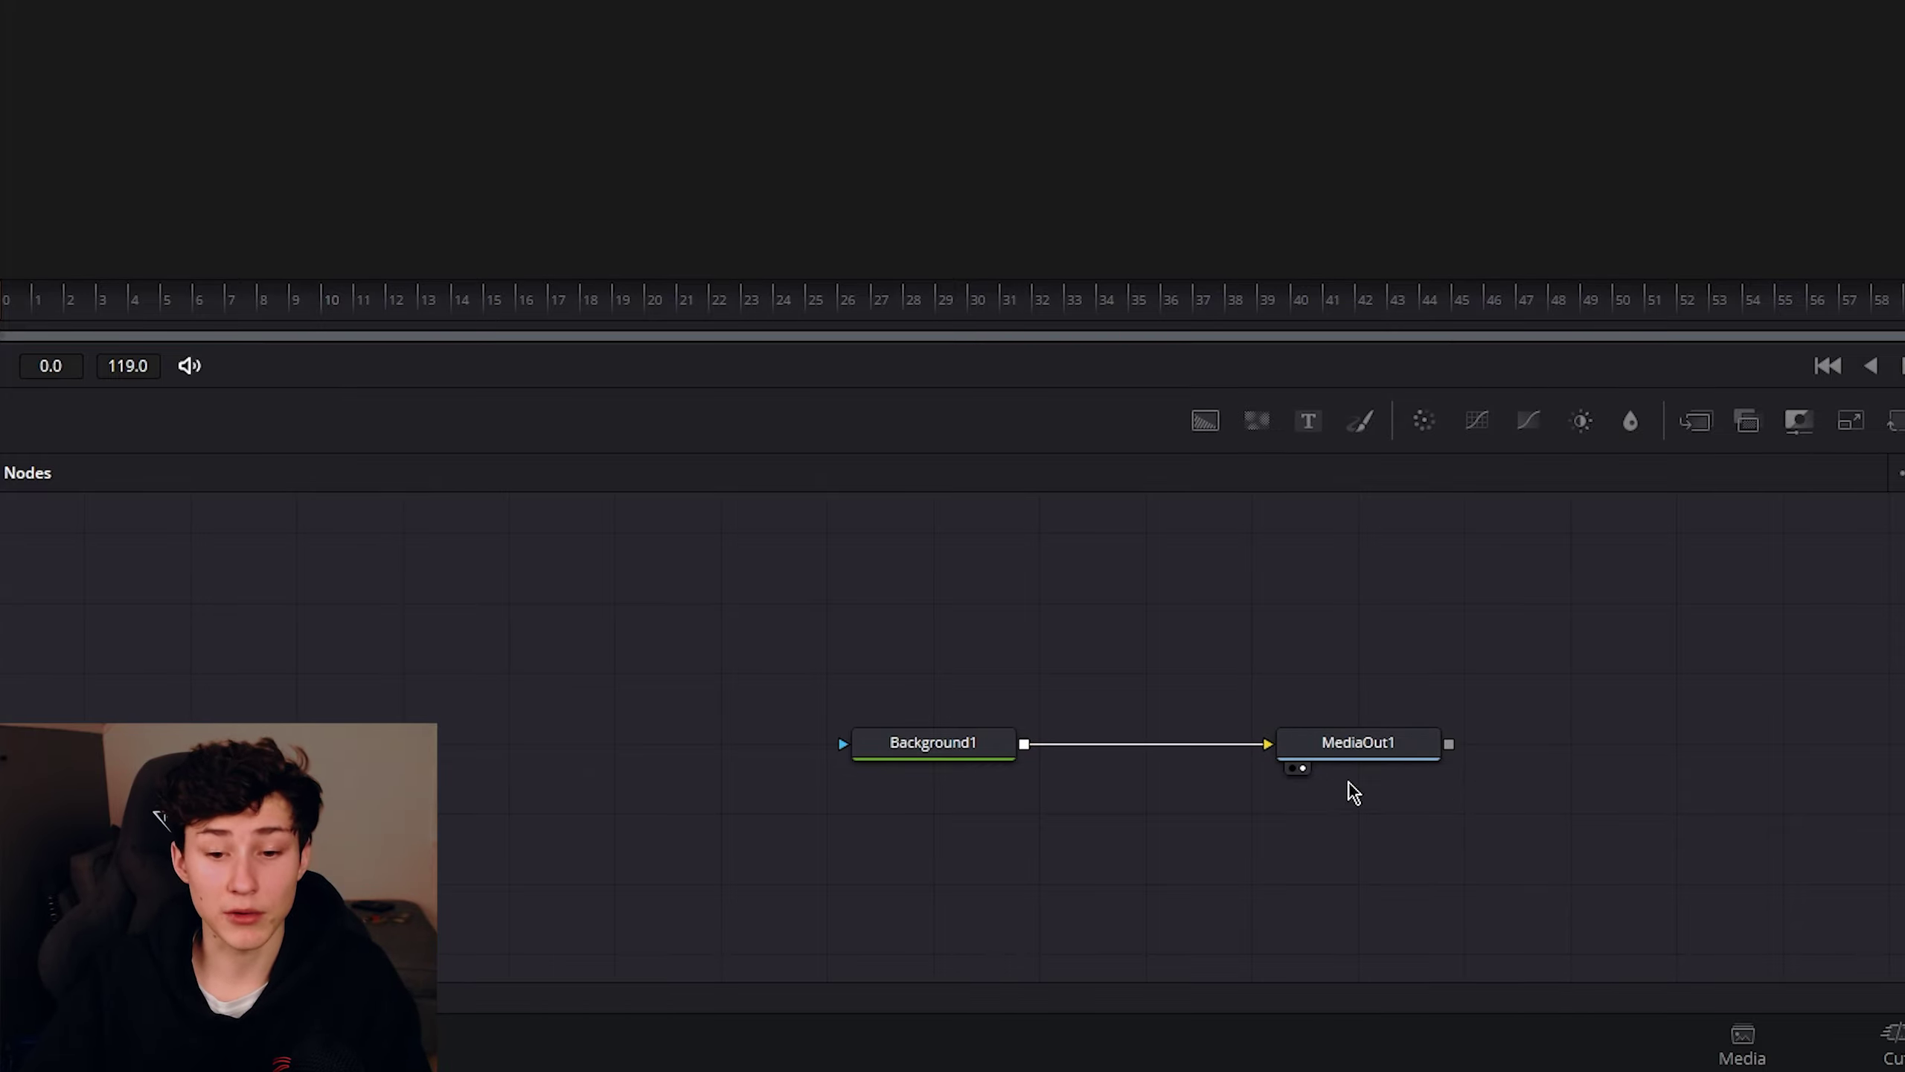
{"action": "left_click", "coordinate": [1087, 743]}
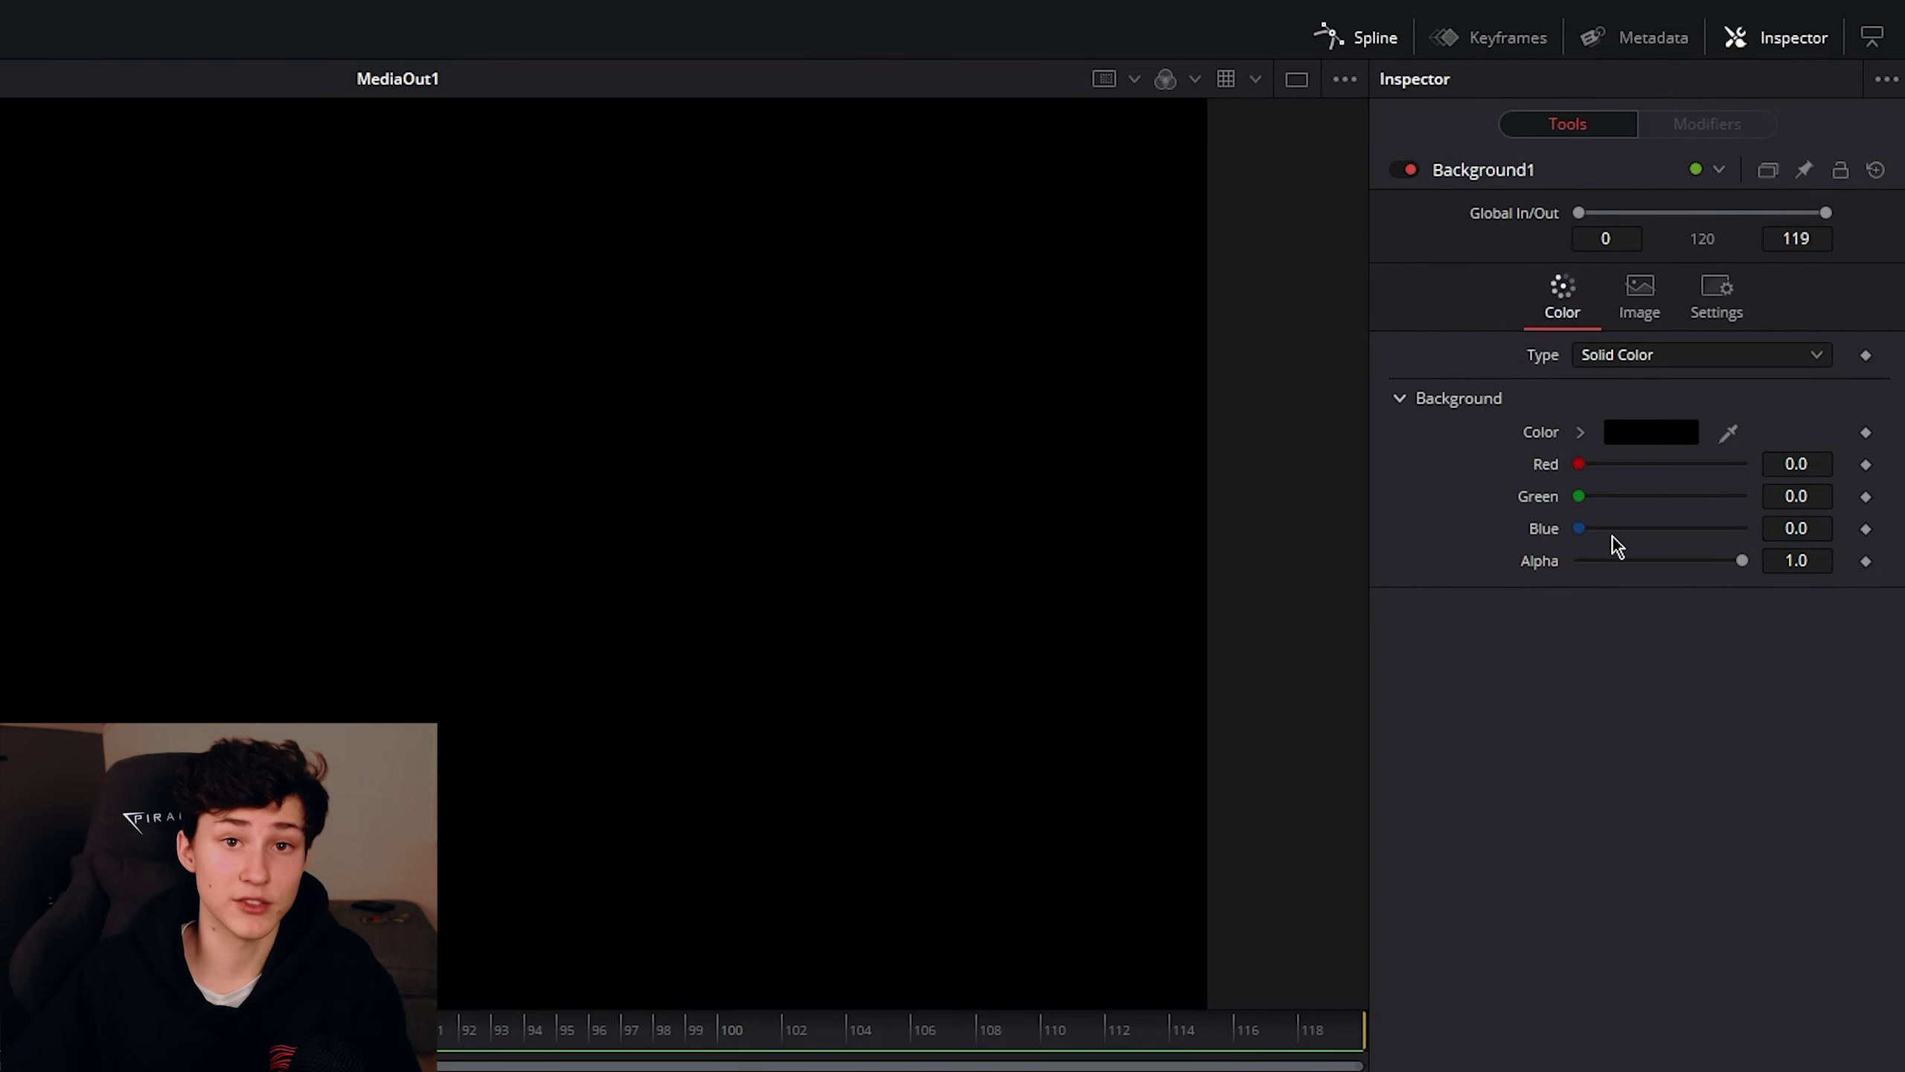
{"action": "left_click_drag", "start_coordinate": [1744, 559], "coordinate": [1382, 587]}
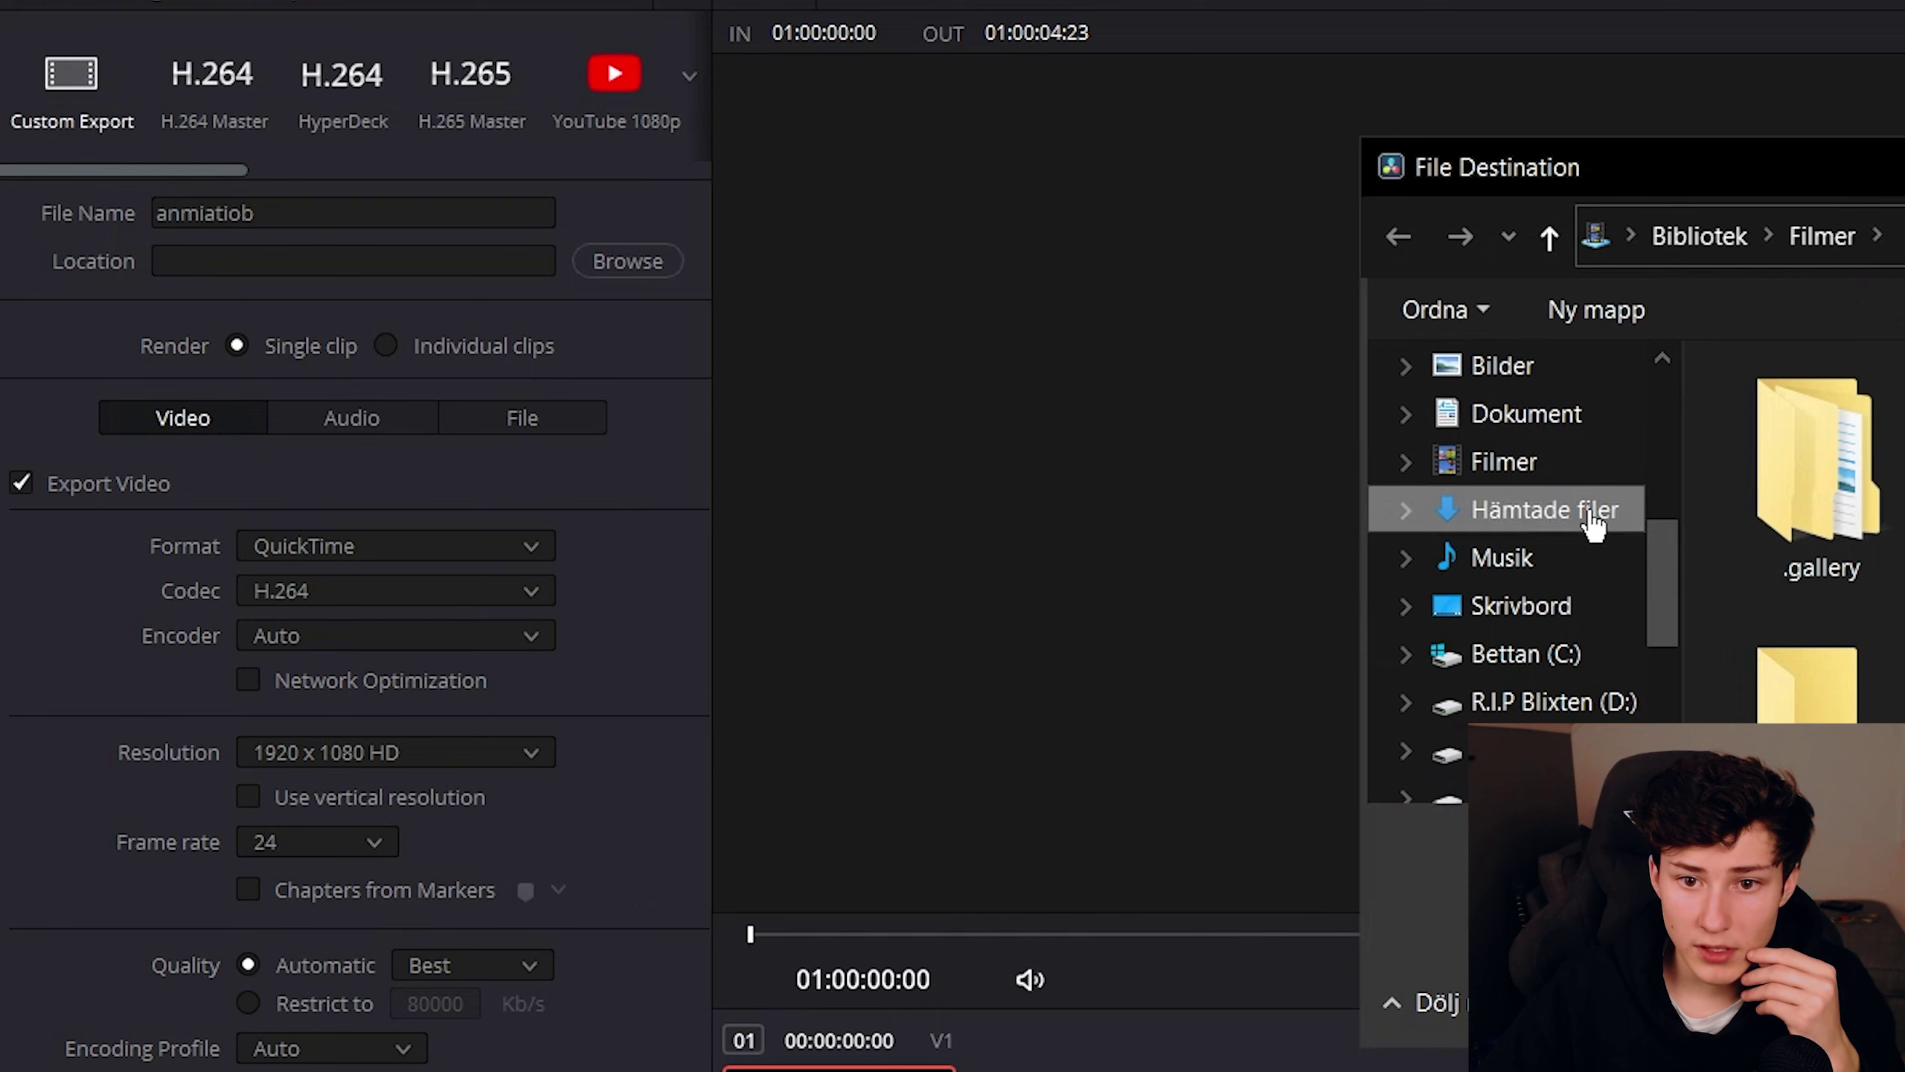
Render to the Downloads folder with QuickTime GoPro CineForm RGB 16-bit as the codec
{"action": "left_click", "coordinate": [1587, 517]}
{"action": "key", "text": "Return"}
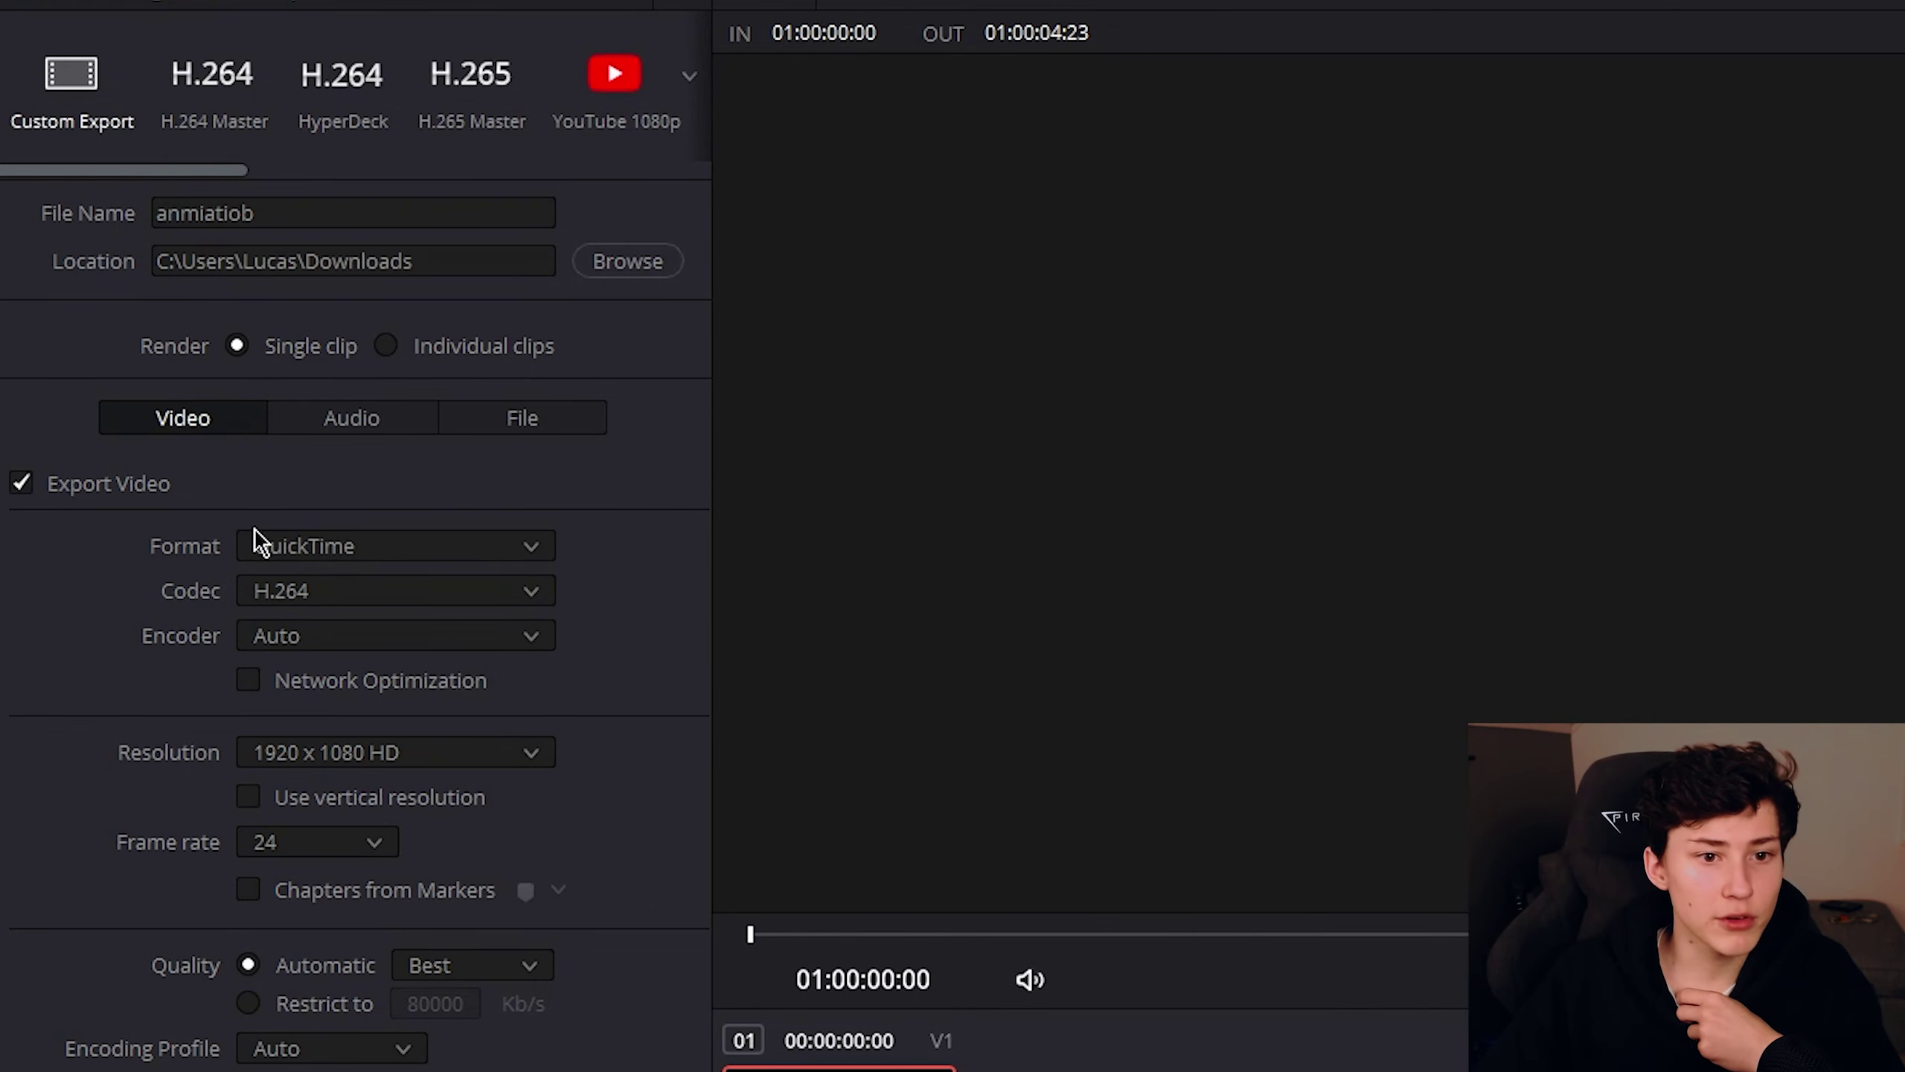
{"action": "left_click", "coordinate": [329, 591]}
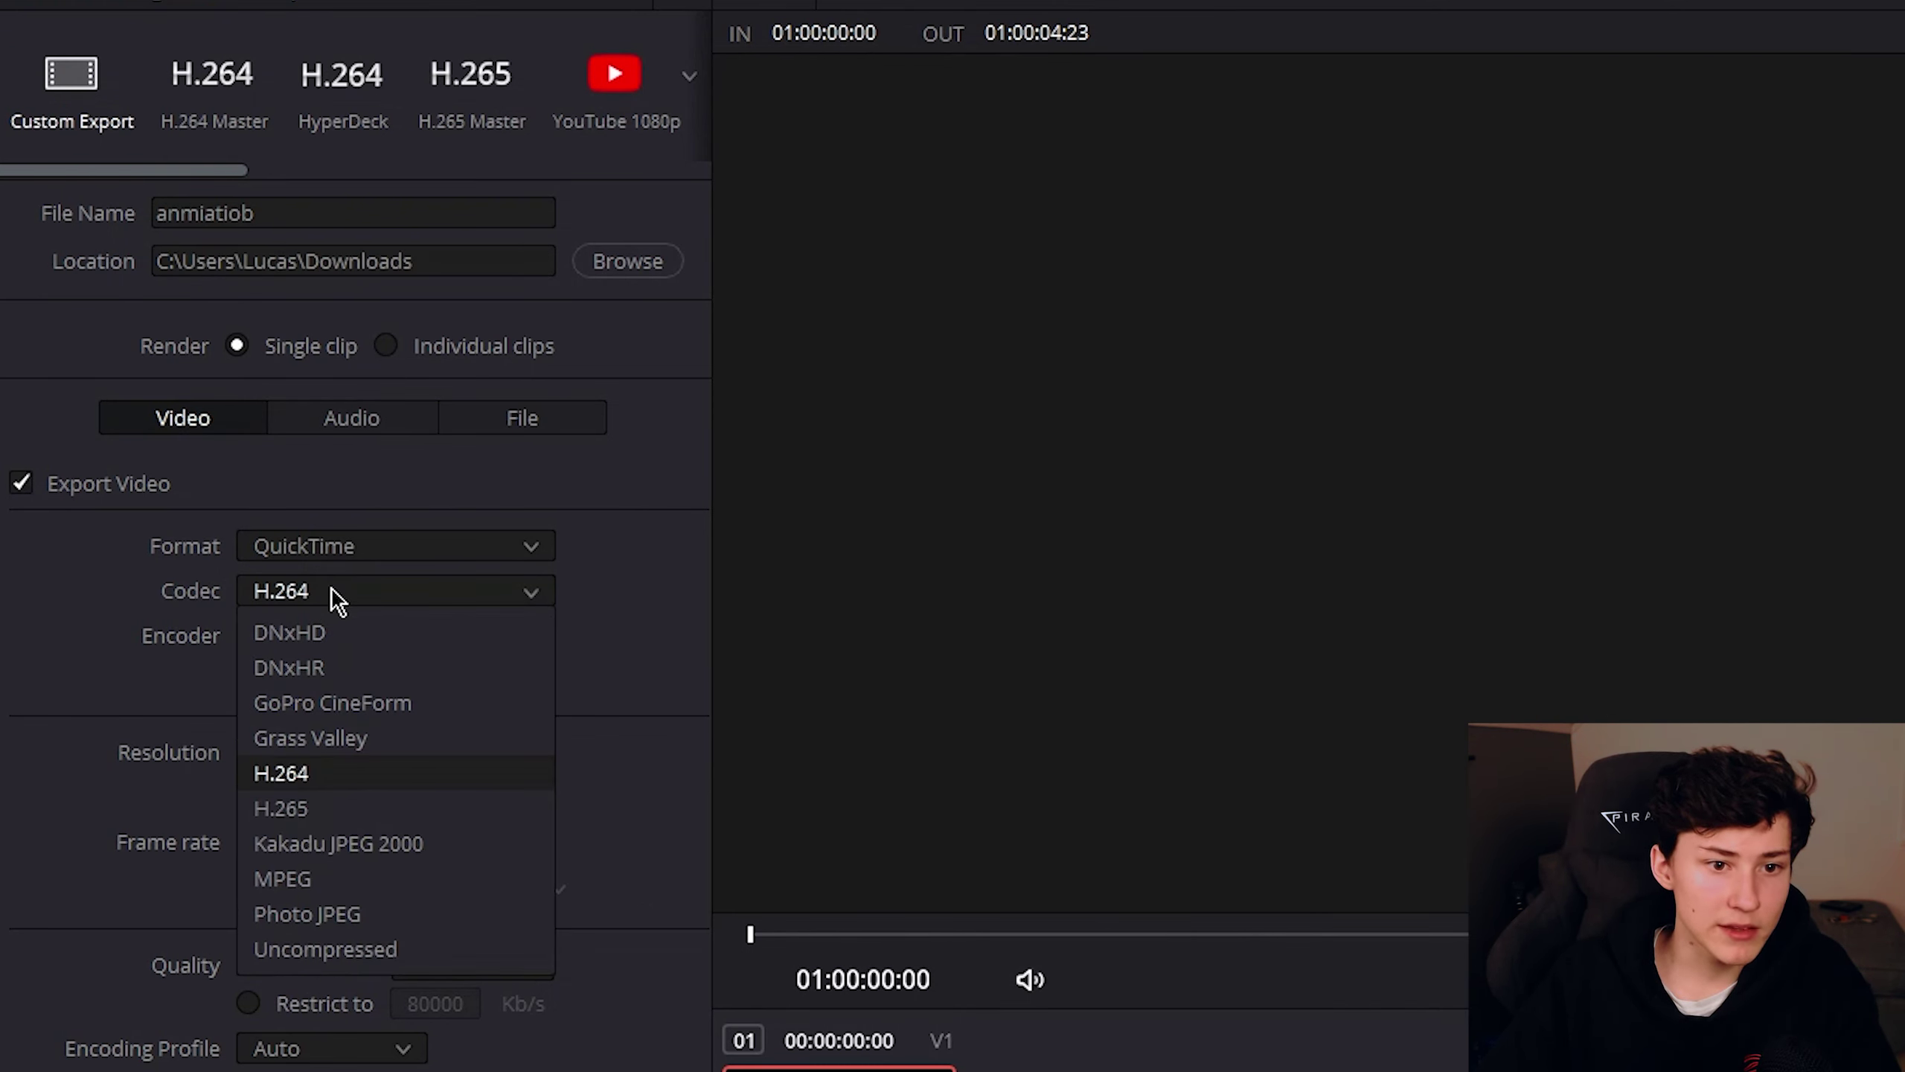
{"action": "left_click", "coordinate": [423, 706]}
{"action": "left_click", "coordinate": [334, 637]}
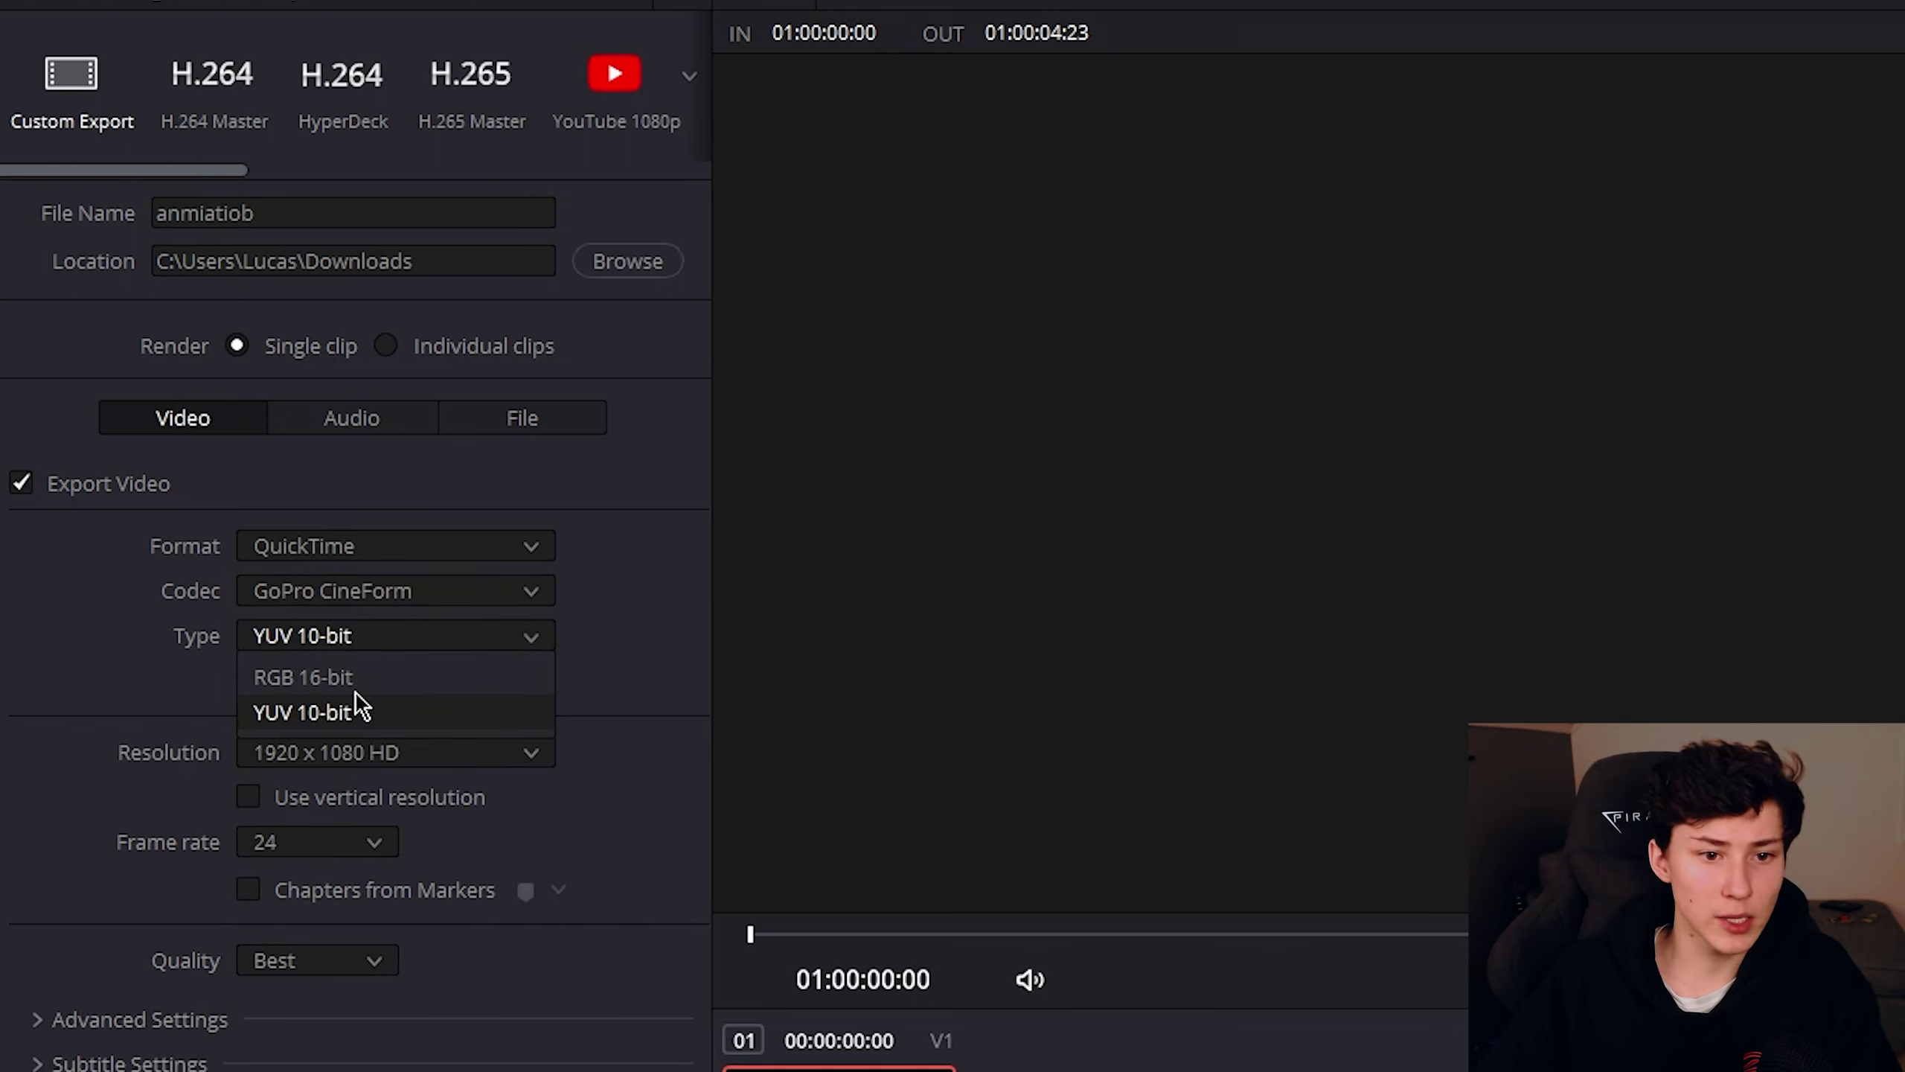
{"action": "left_click", "coordinate": [284, 673]}
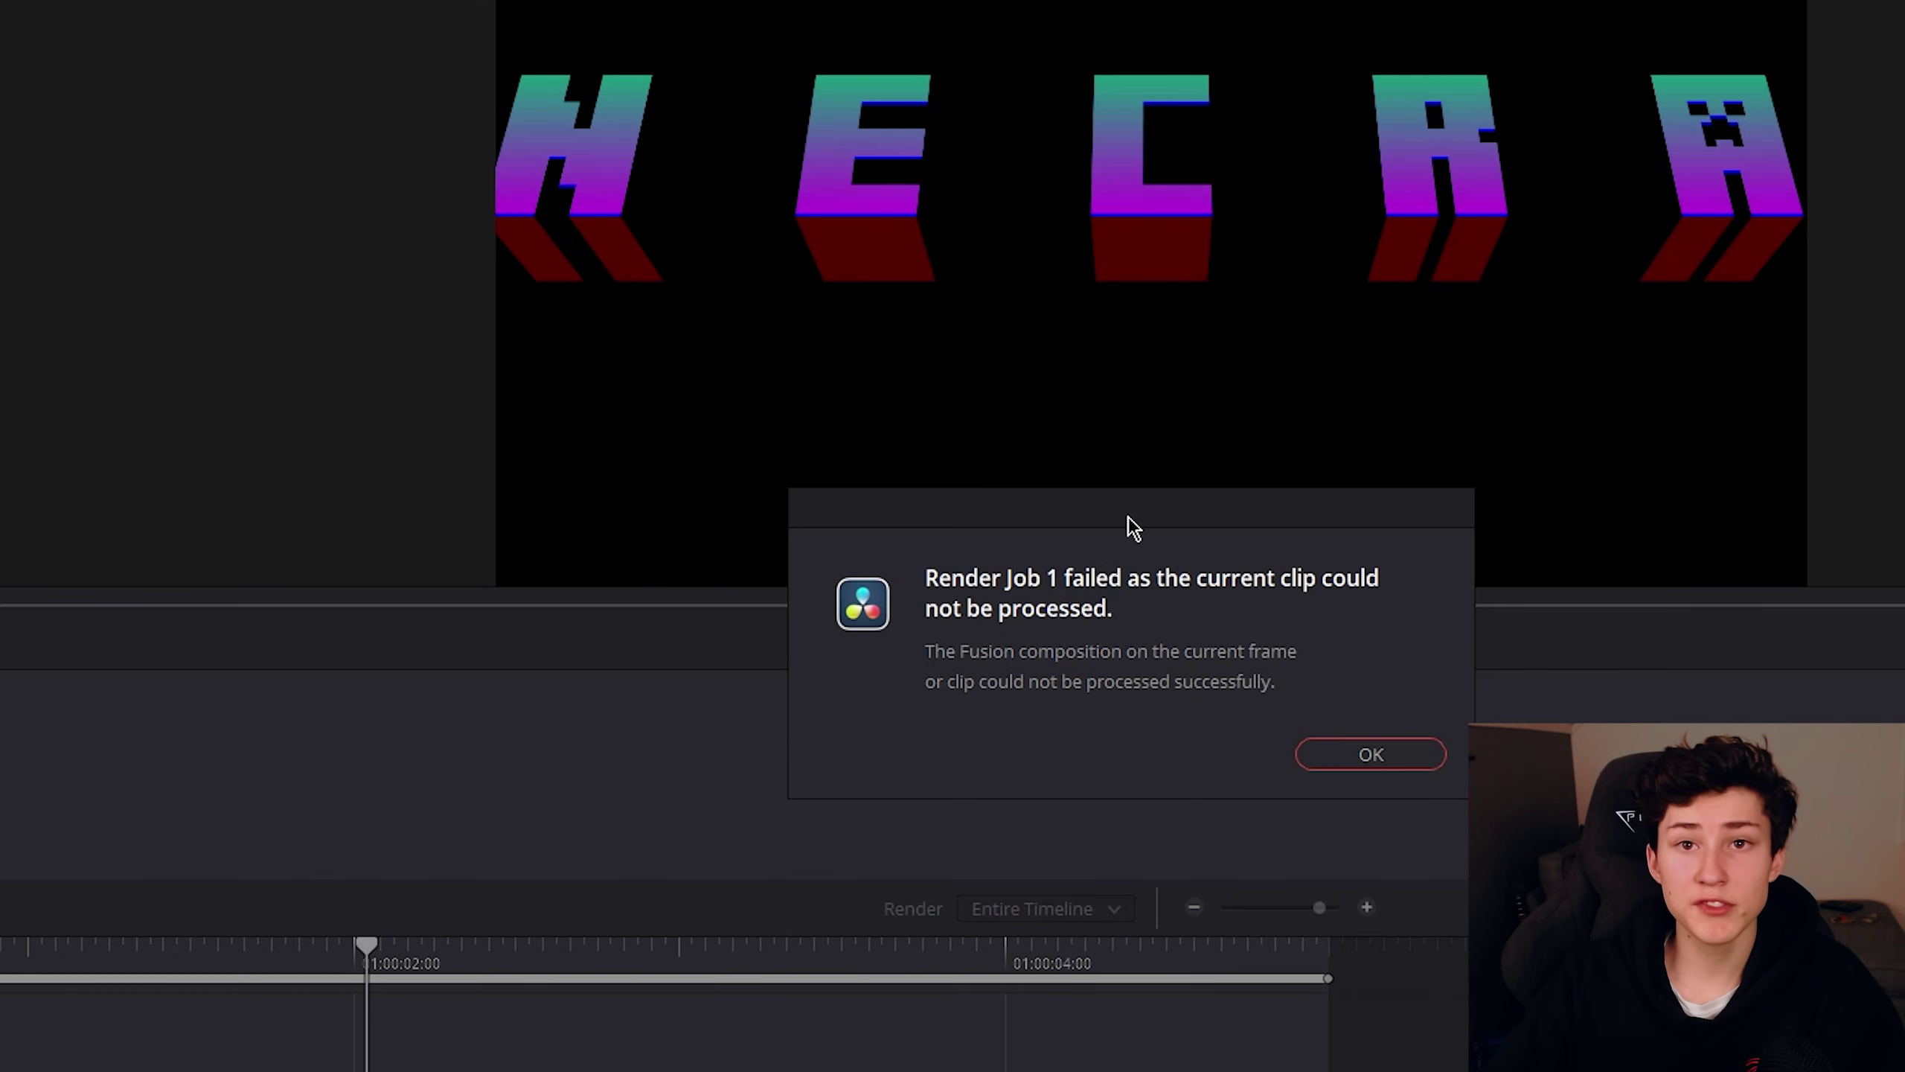
Dismiss the Render Job 1 failure message and preview the MINECRAFT logo animation frame by frame
{"action": "left_click_drag", "start_coordinate": [1133, 527], "coordinate": [1041, 298]}
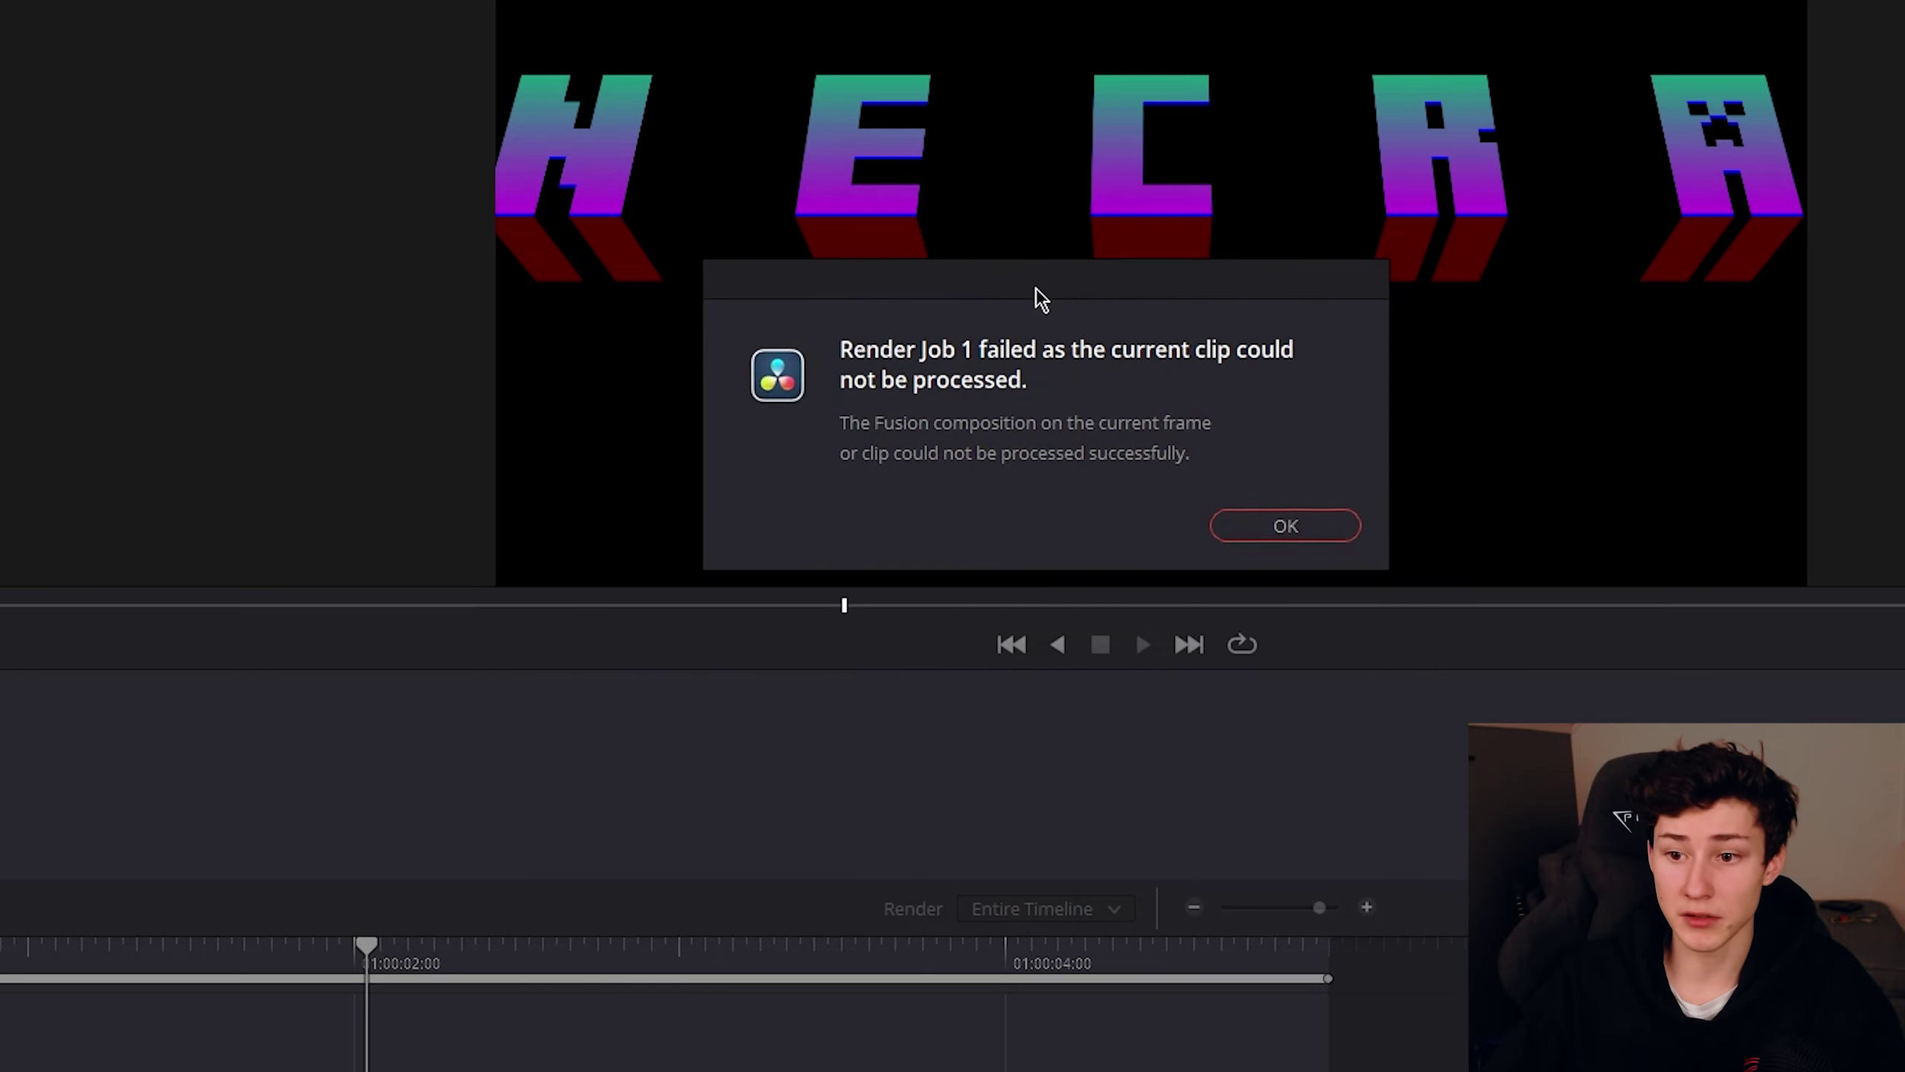
{"action": "left_click", "coordinate": [1278, 524]}
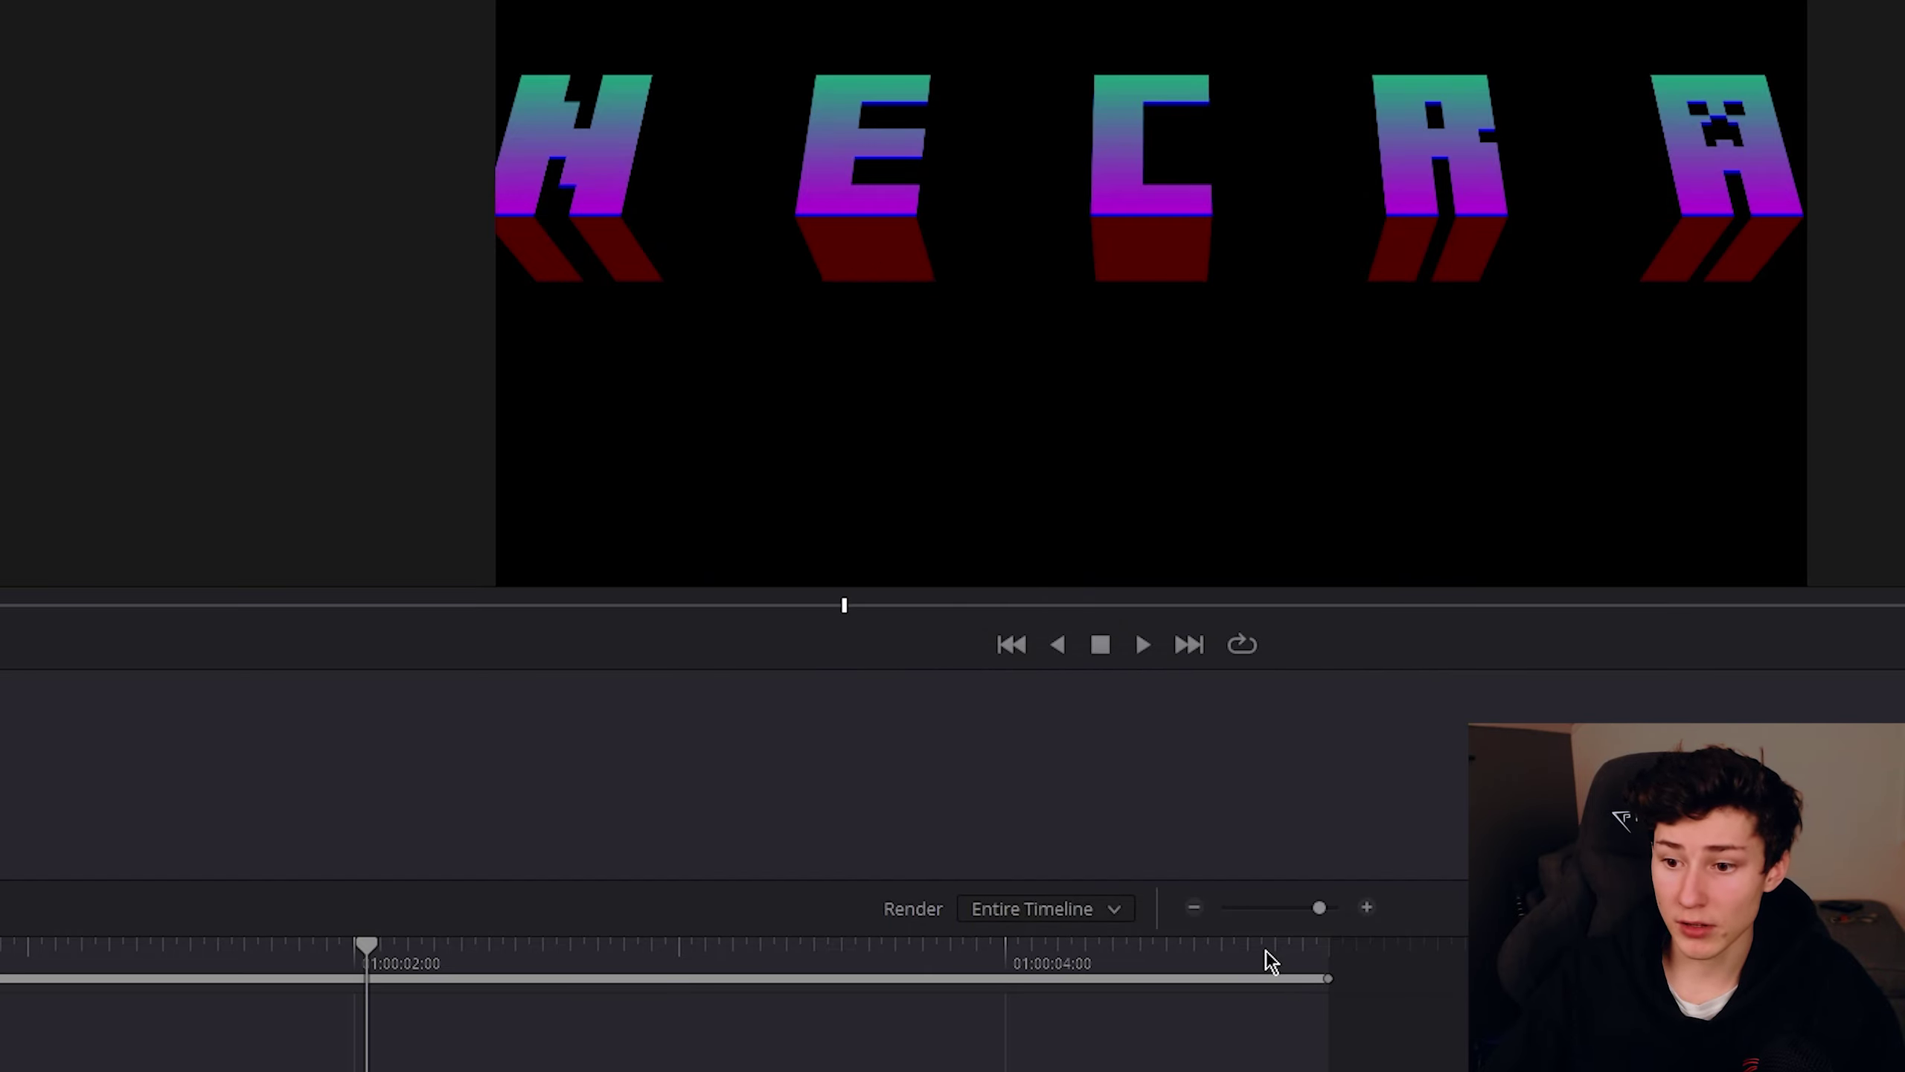
{"action": "left_click_drag", "start_coordinate": [1270, 959], "coordinate": [1221, 952]}
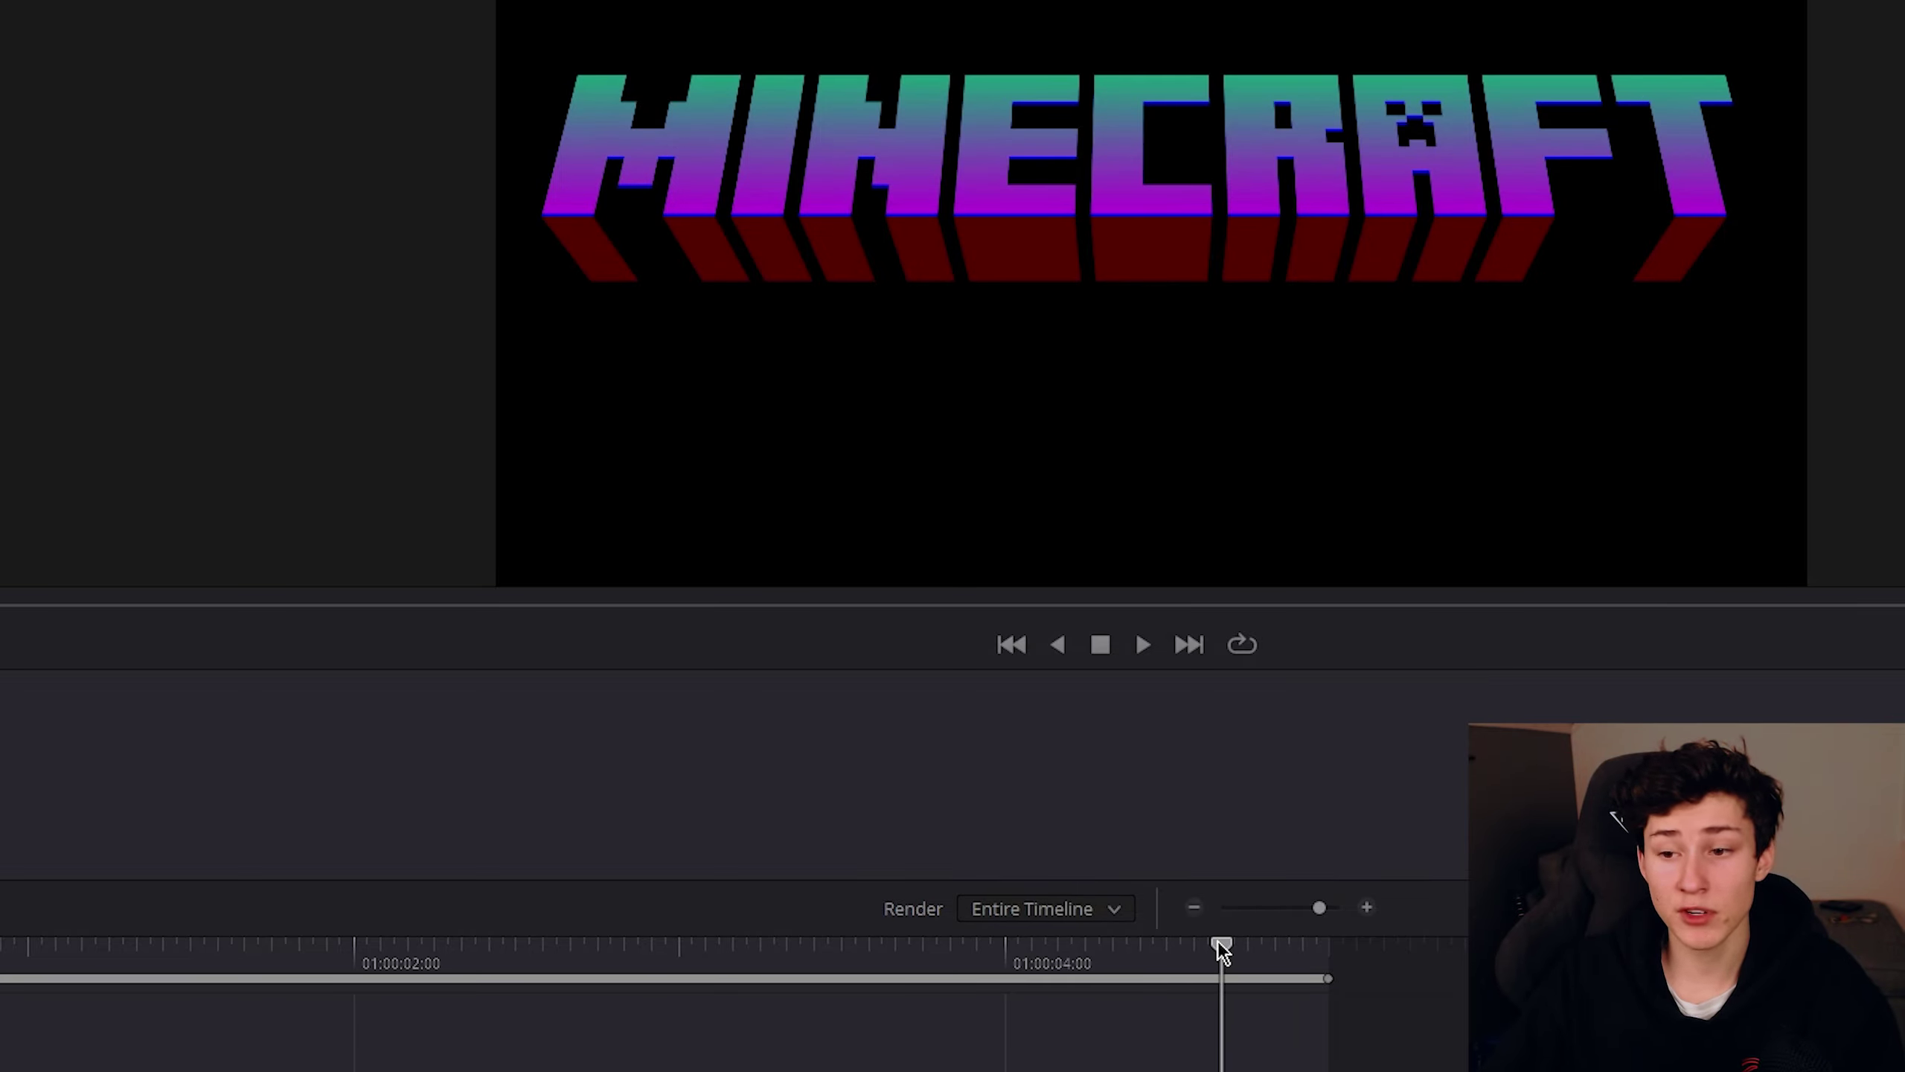
{"action": "key", "text": "Right"}
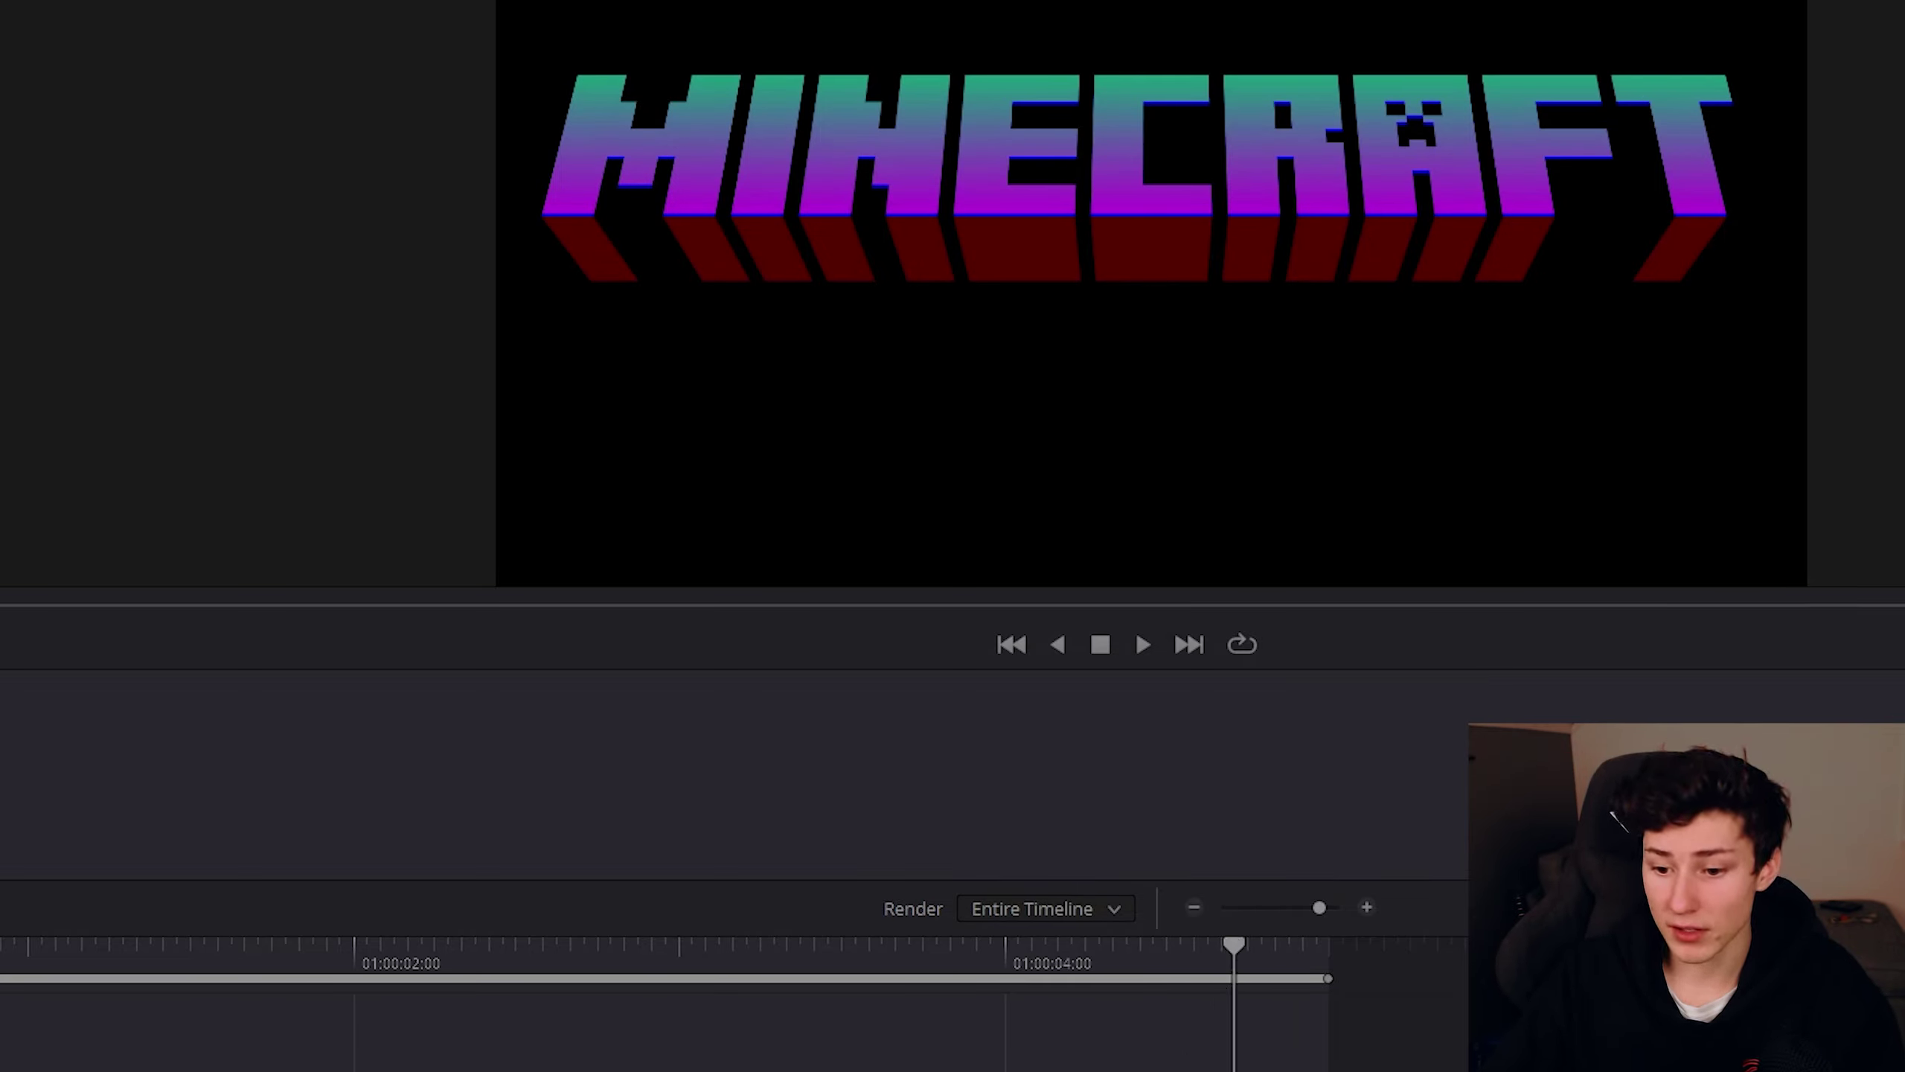
Trim the composition clip's end to the playhead and queue a render replacing anmiatiob.mov
{"action": "key", "text": "shift+4"}
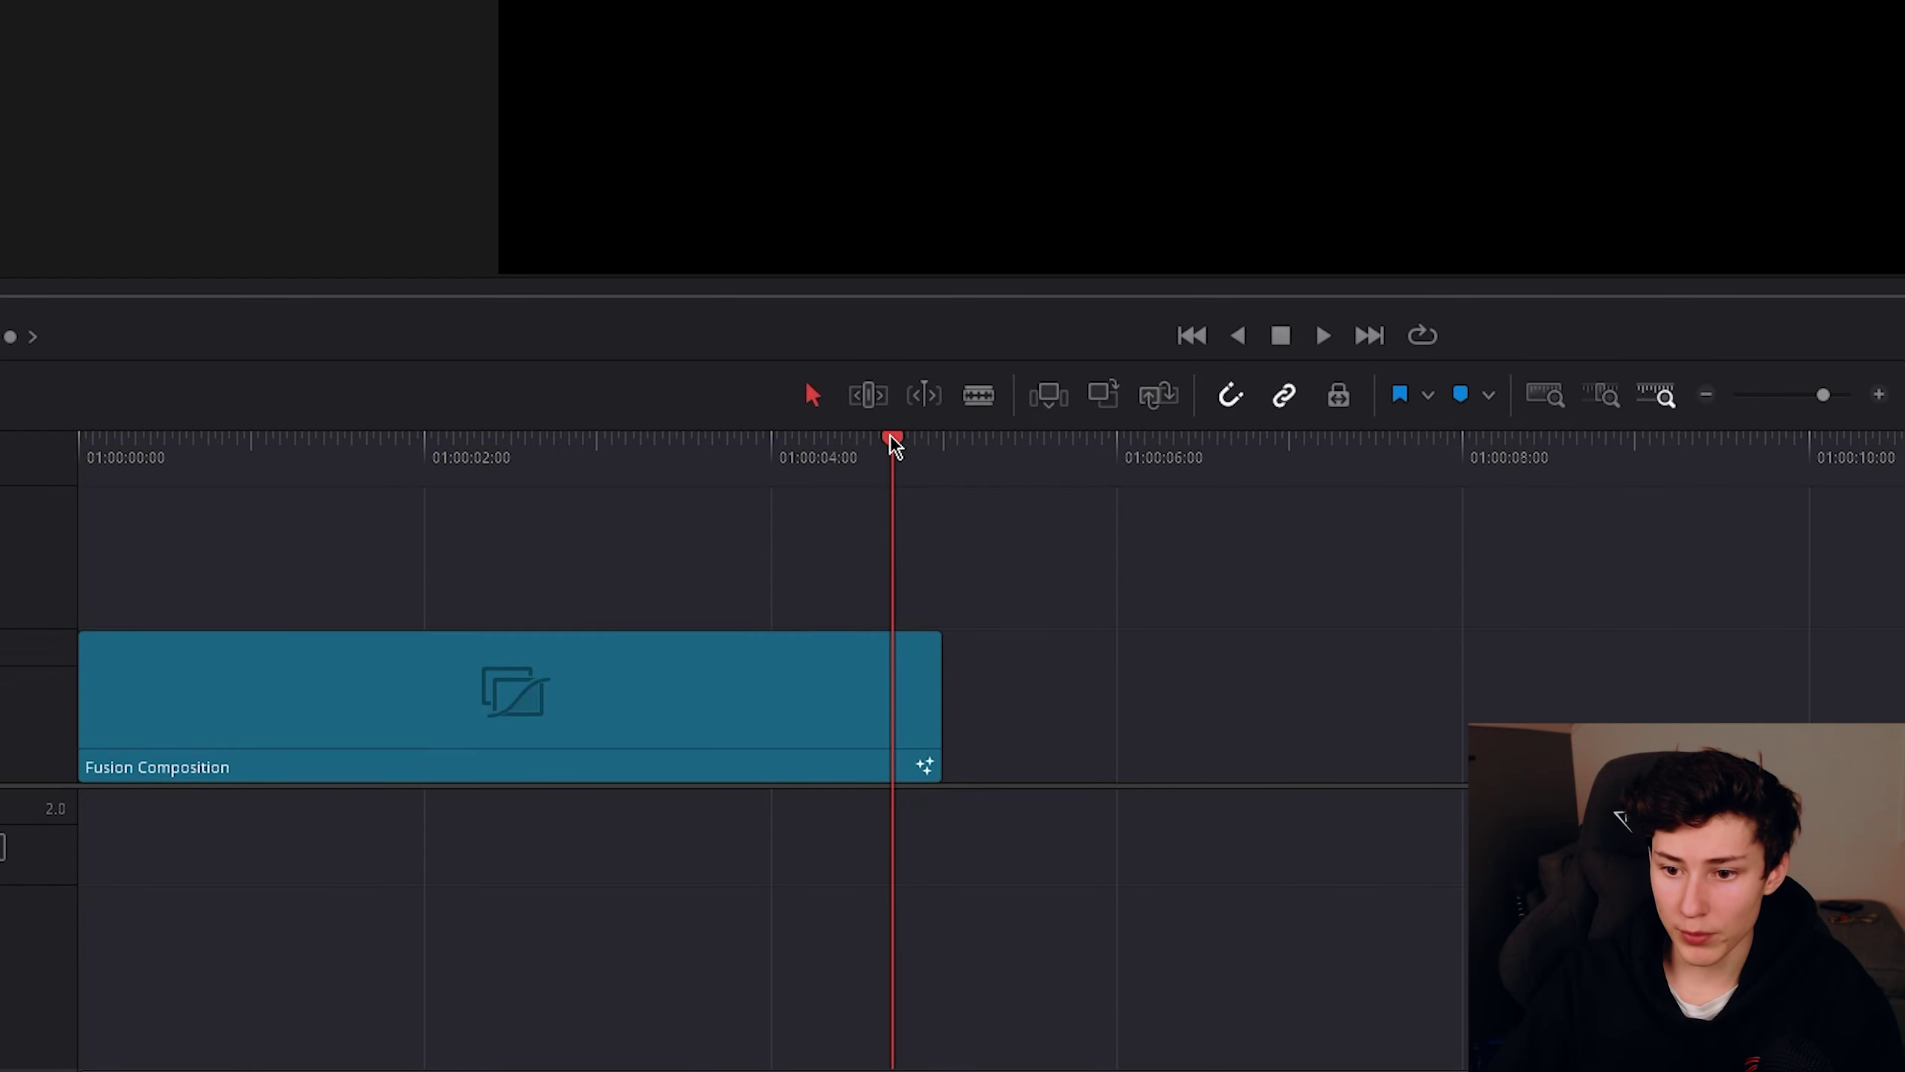
{"action": "left_click_drag", "start_coordinate": [900, 446], "coordinate": [892, 443]}
{"action": "left_click_drag", "start_coordinate": [939, 746], "coordinate": [892, 746]}
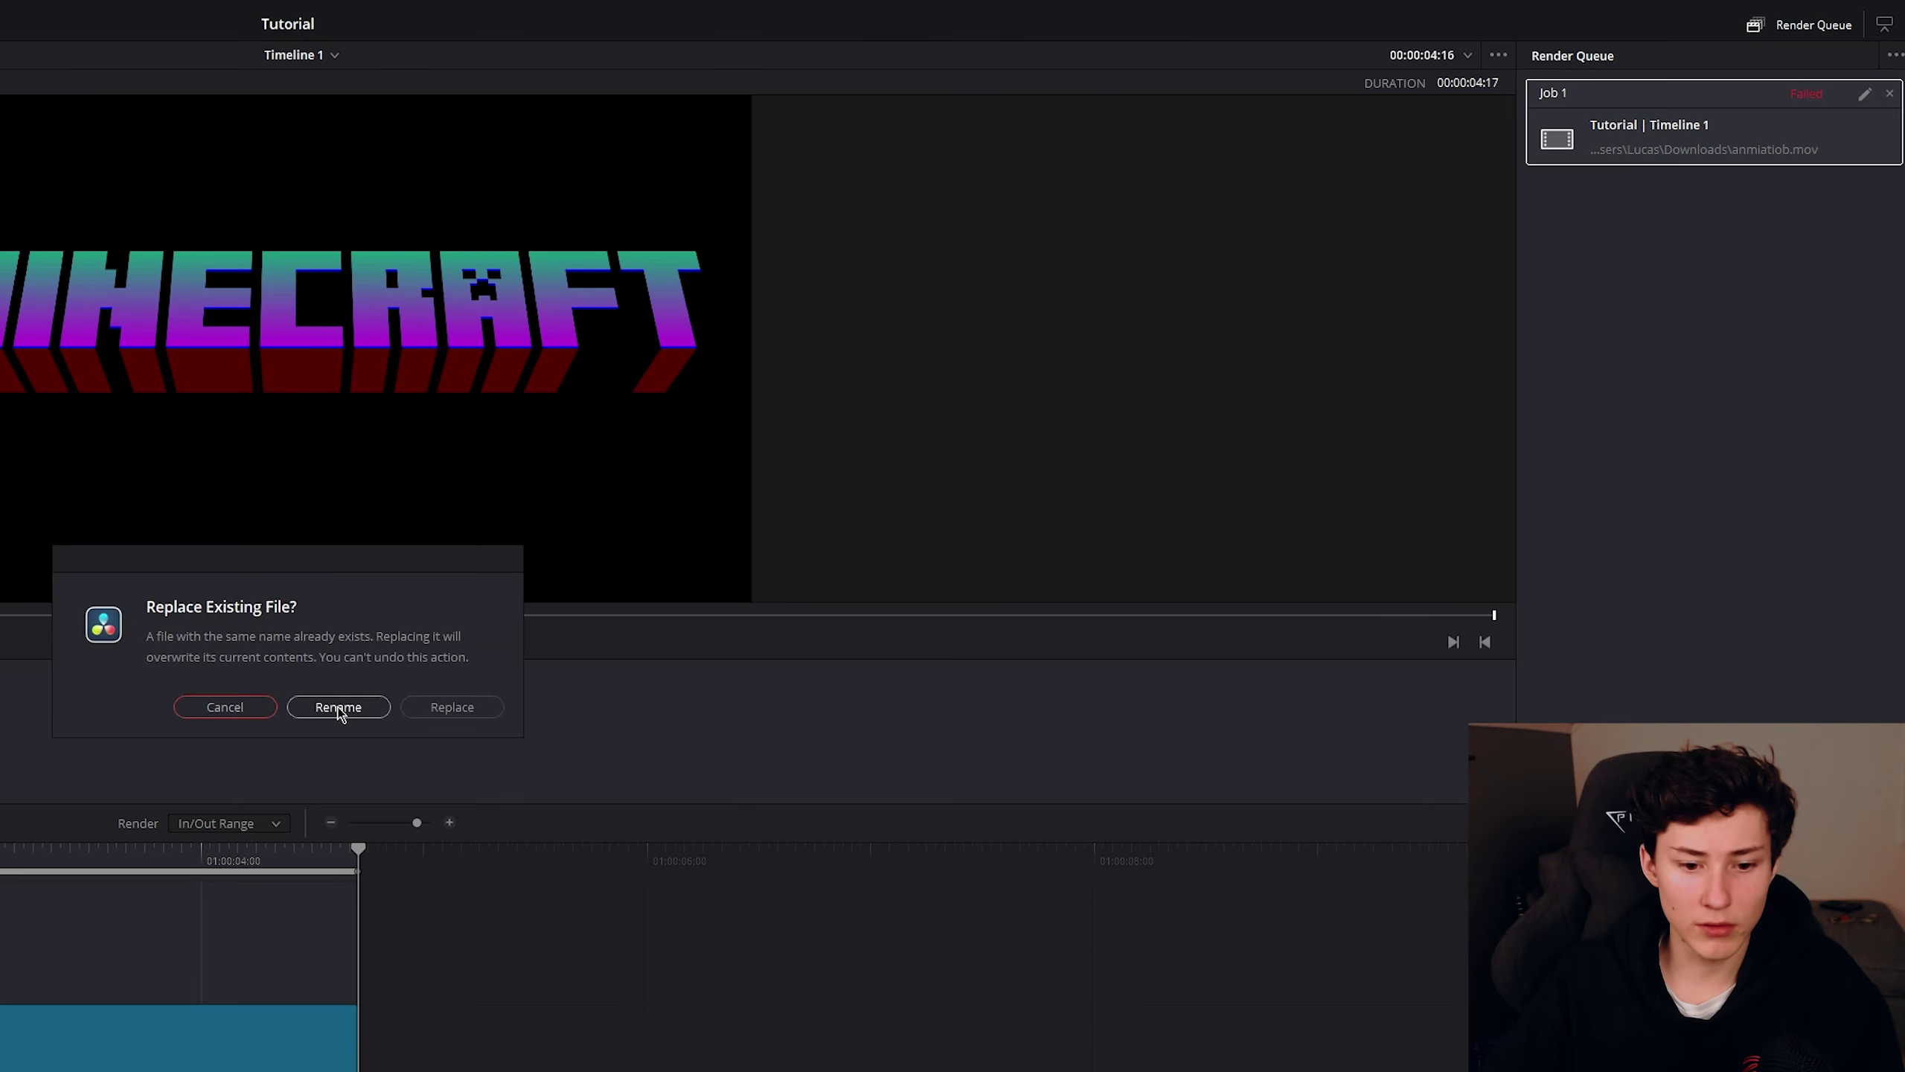
{"action": "left_click", "coordinate": [452, 709]}
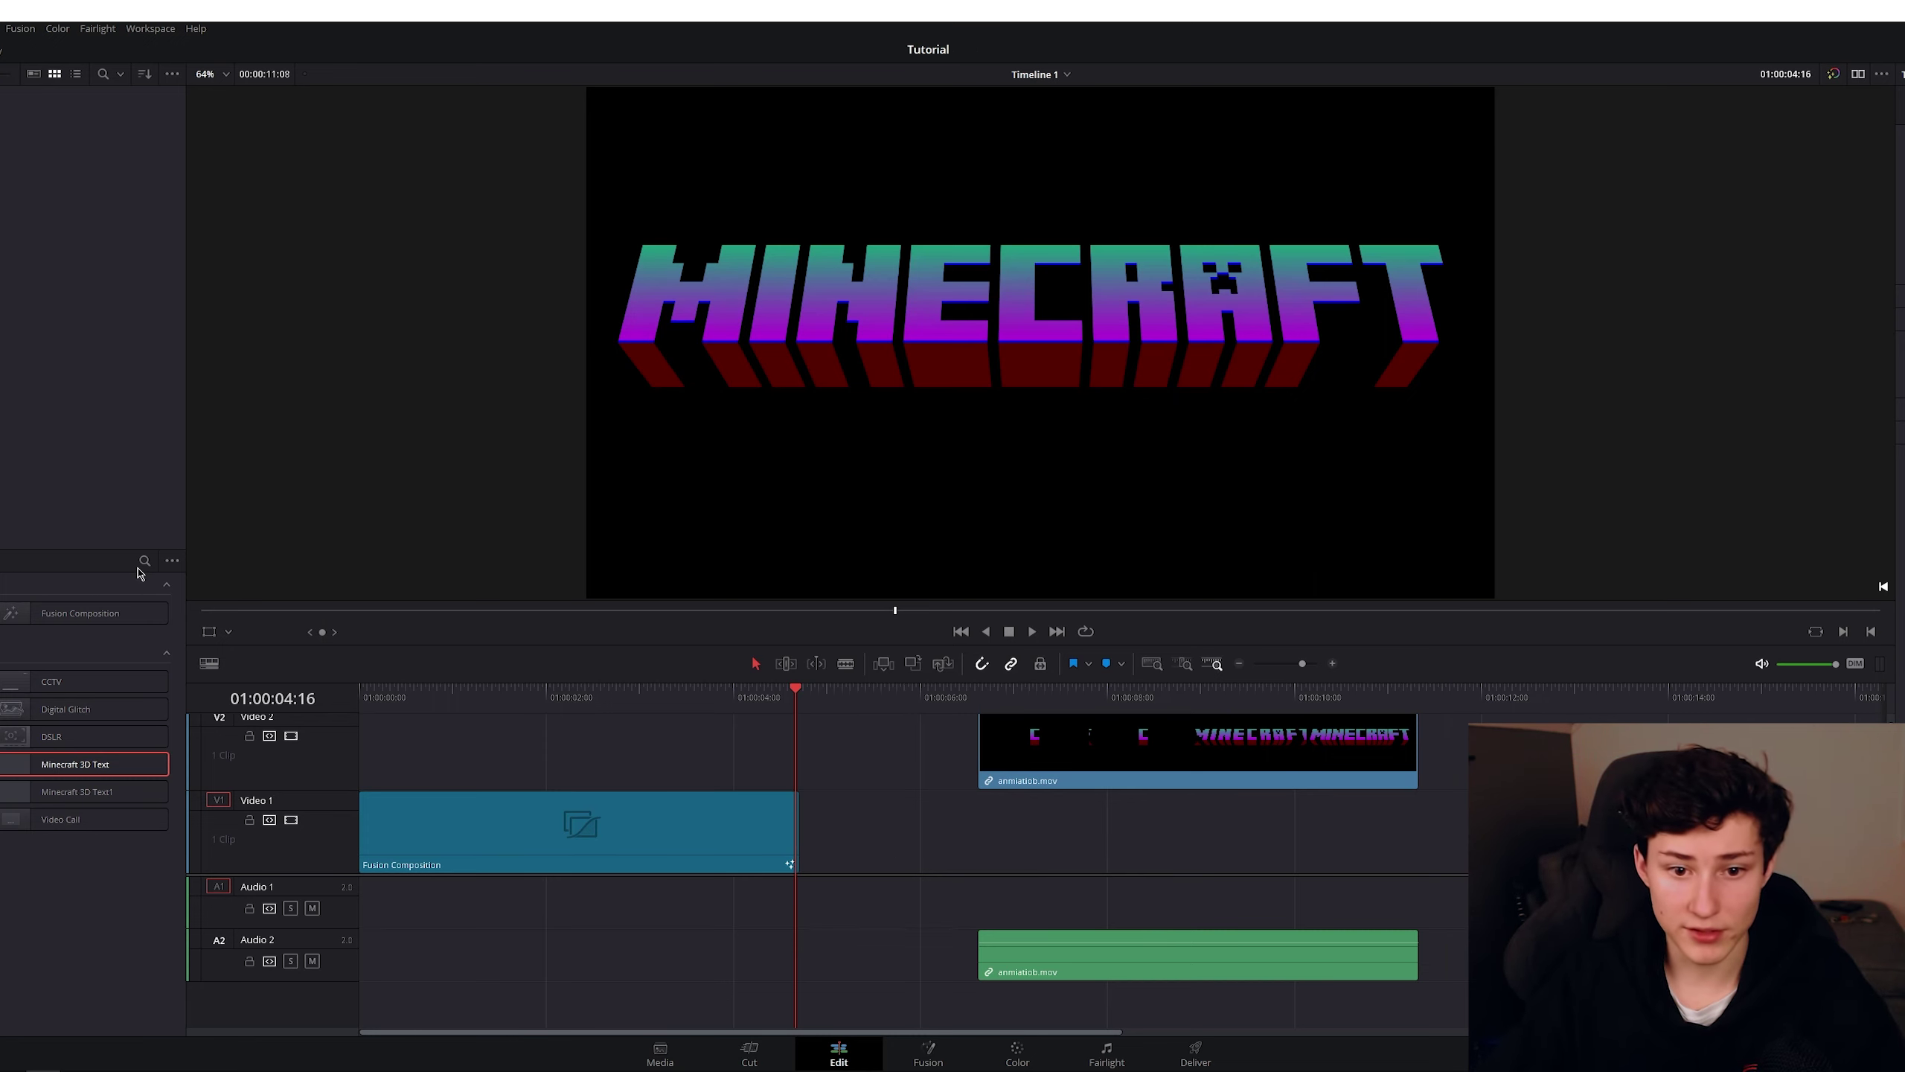
Search the Effects library and place a Solid Color clip on Video 1 under the render
{"action": "left_click", "coordinate": [145, 561]}
{"action": "type", "text": "glow"}
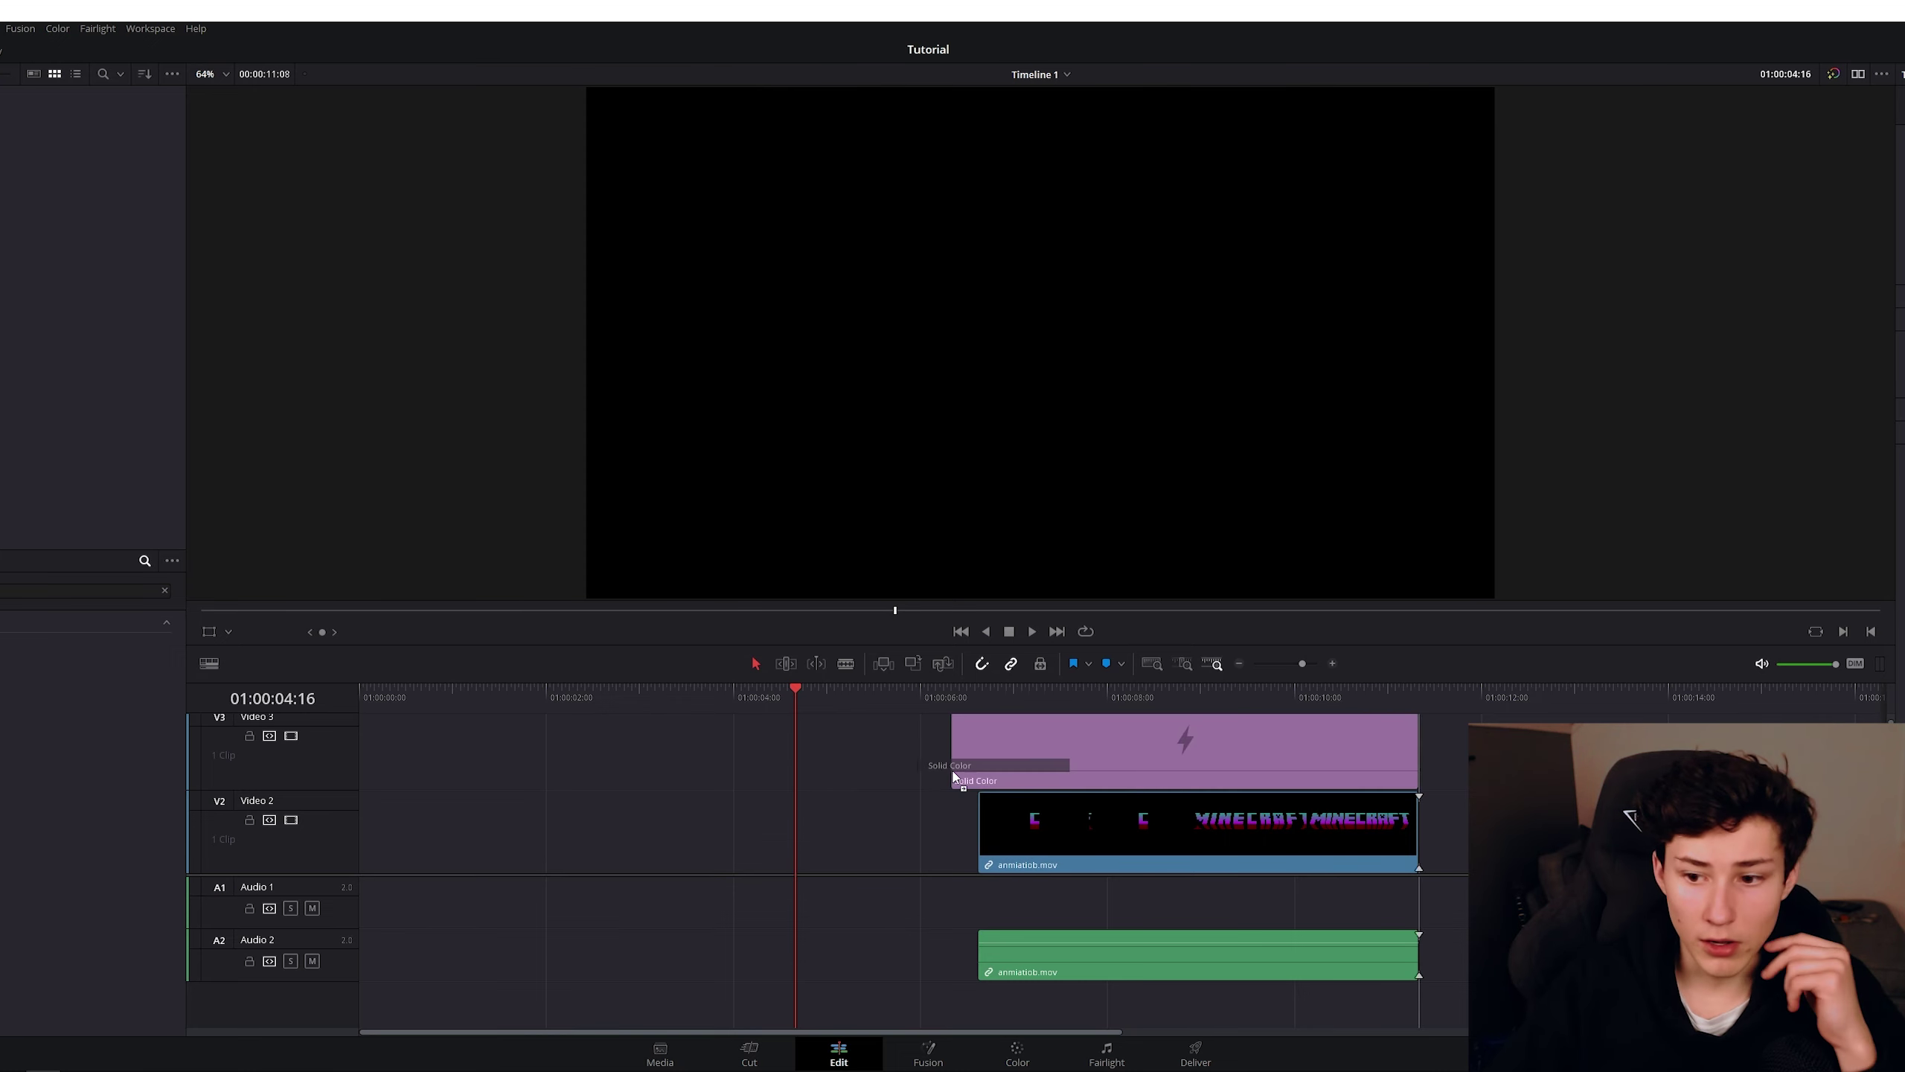
{"action": "left_click_drag", "start_coordinate": [961, 774], "coordinate": [983, 888]}
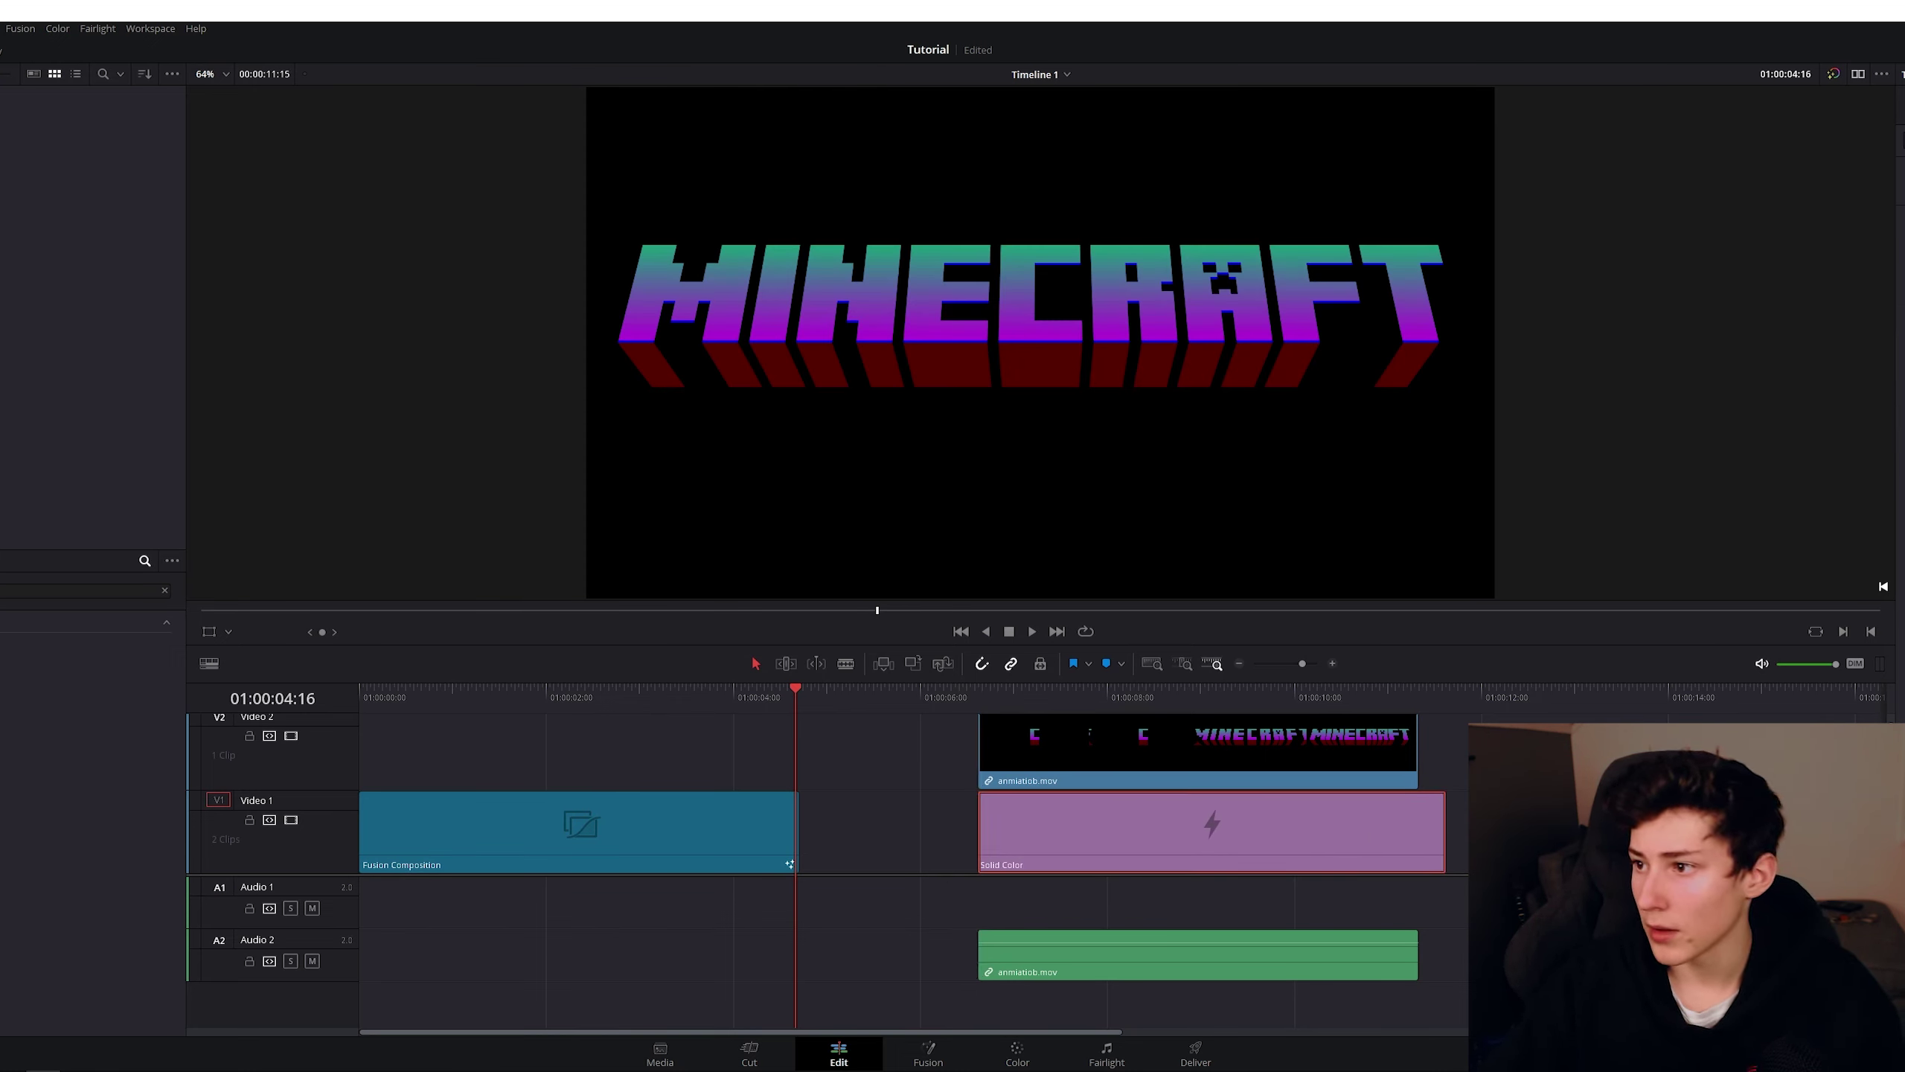
Make the solid lime green and play the logo animation over it
{"action": "left_click", "coordinate": [1089, 440]}
{"action": "left_click", "coordinate": [1091, 682]}
{"action": "mouse_move", "coordinate": [1041, 701]}
{"action": "left_mouse_down"}
{"action": "mouse_move", "coordinate": [995, 701]}
{"action": "mouse_move", "coordinate": [1029, 695]}
{"action": "left_mouse_up"}
{"action": "key", "text": "space"}
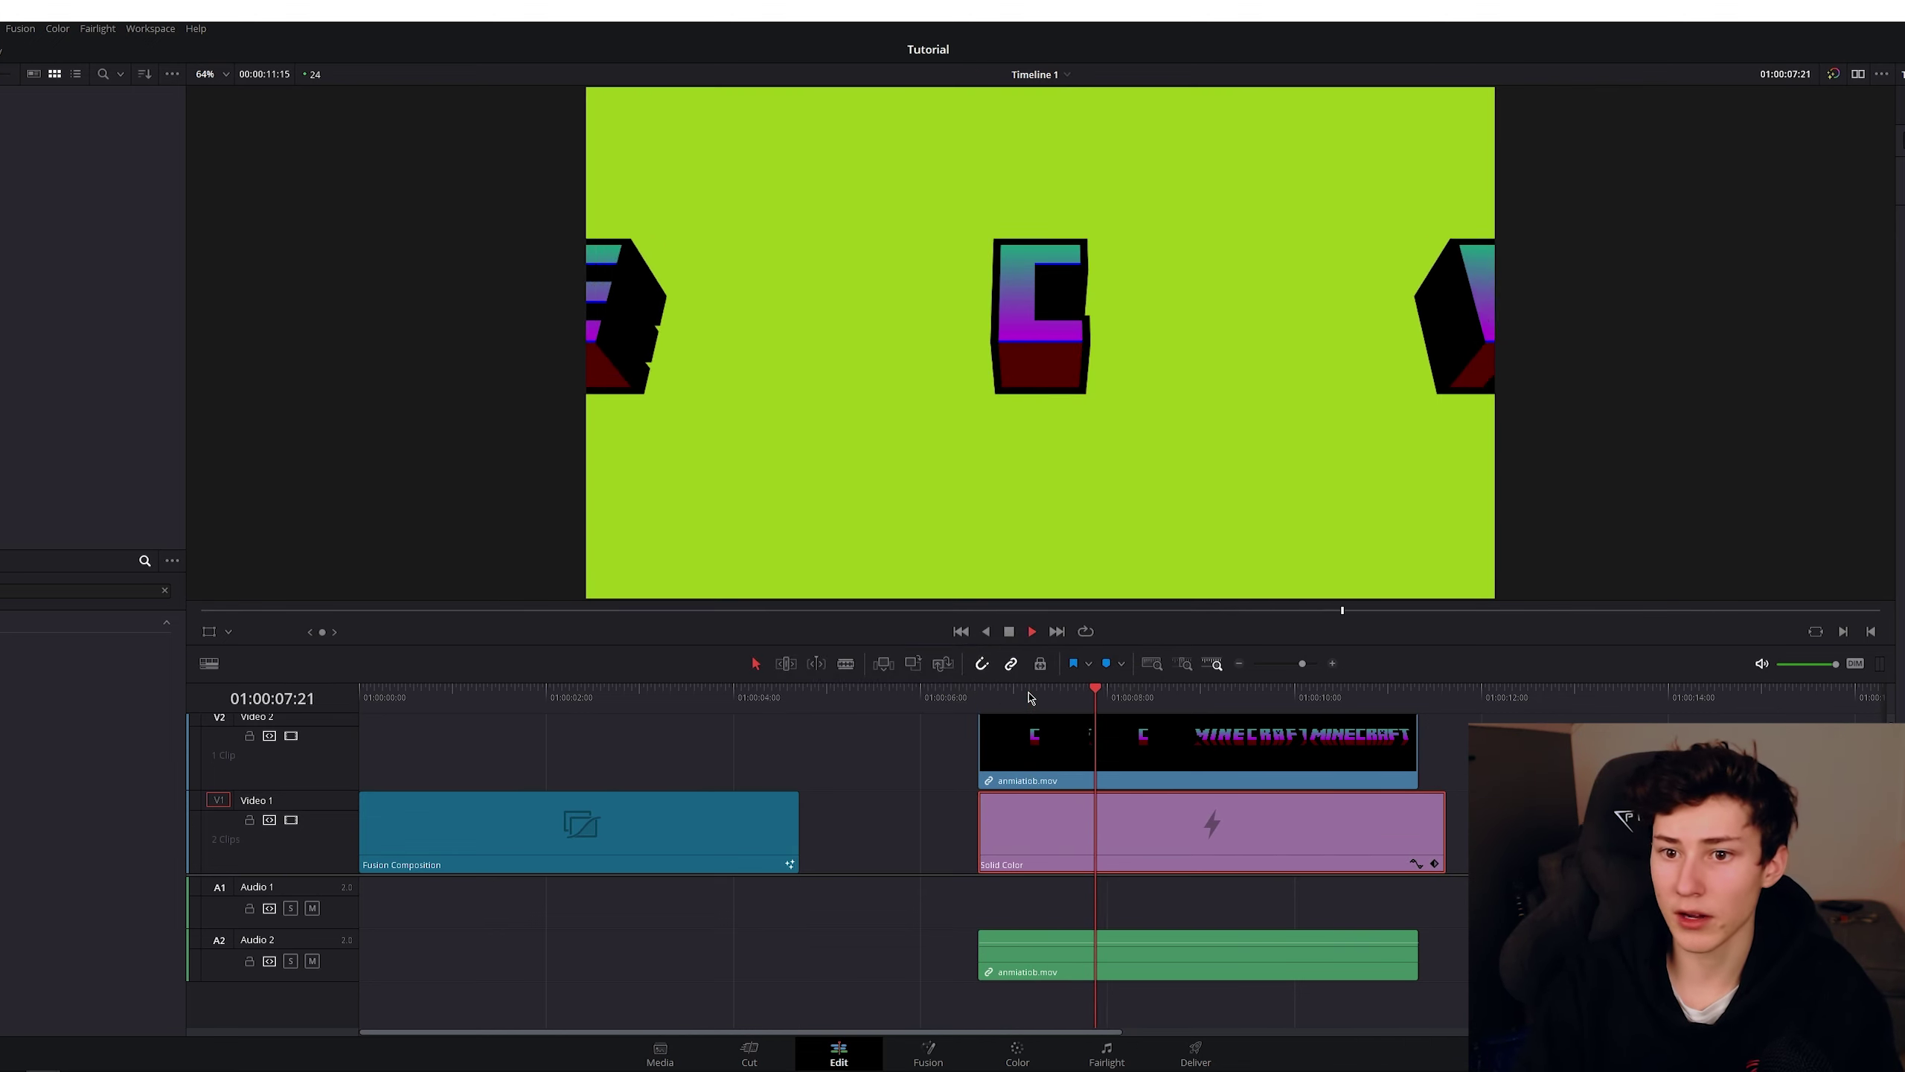